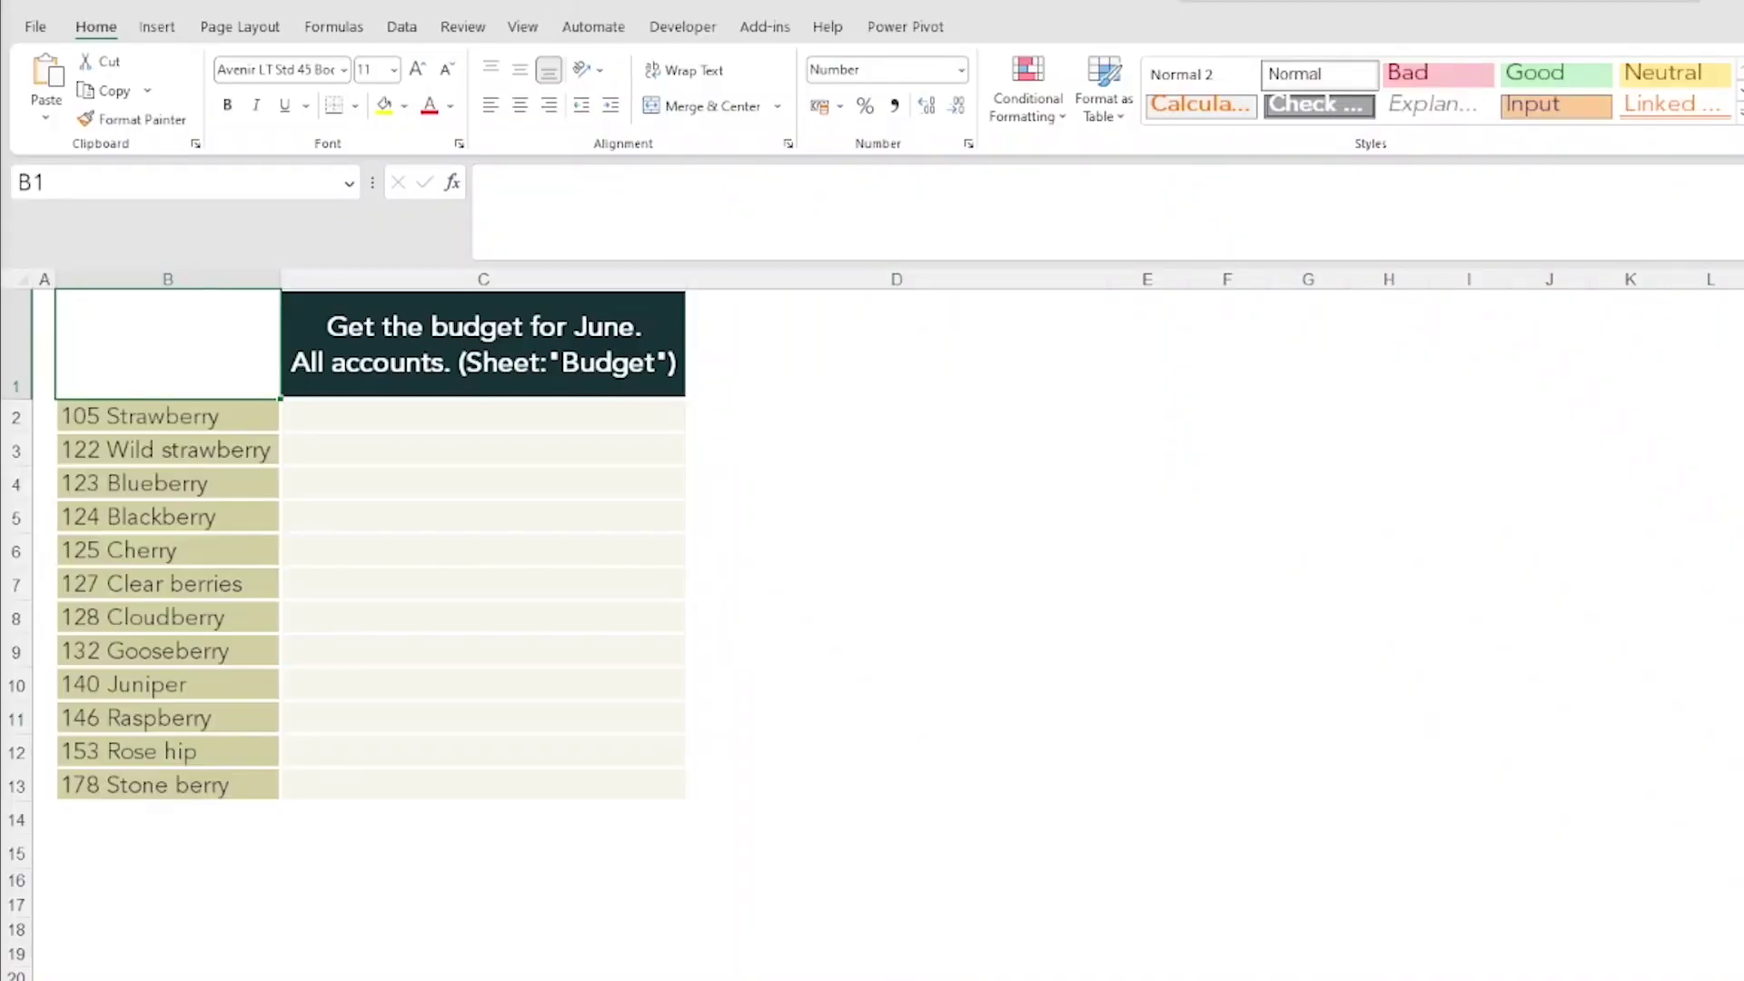
Step: Read the June budget question in C1 and look over the twelve cost centers in B2:B13
click(439, 392)
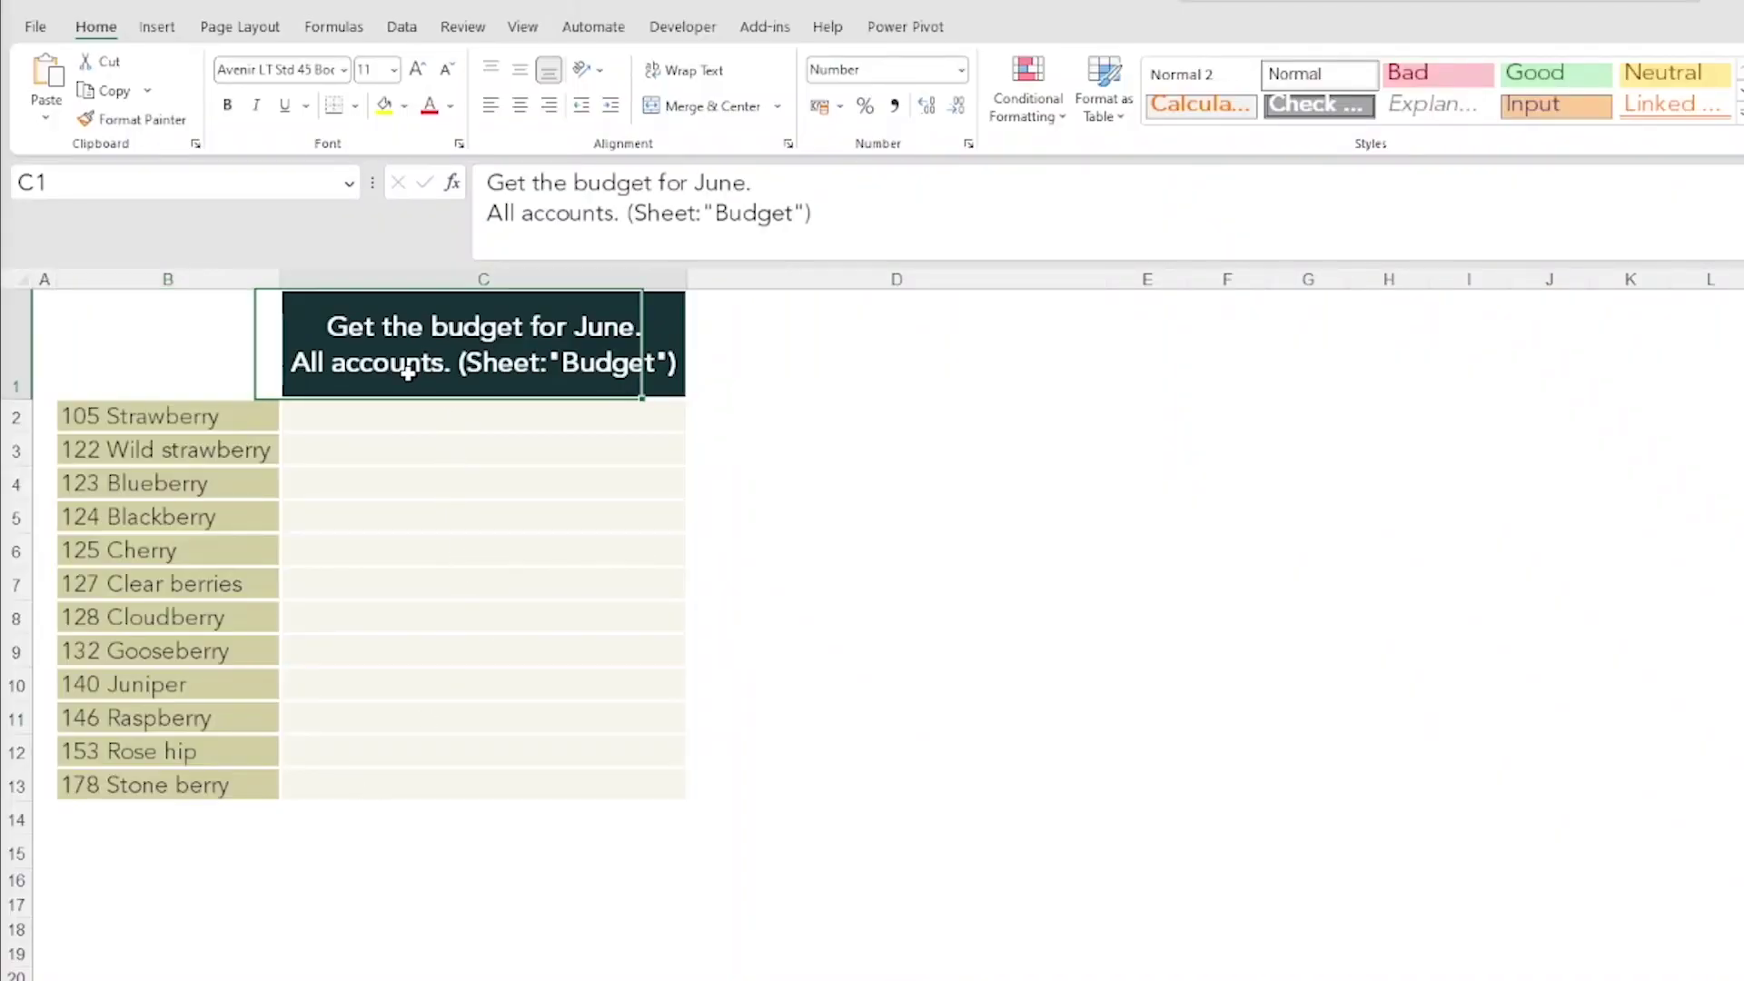
click(210, 342)
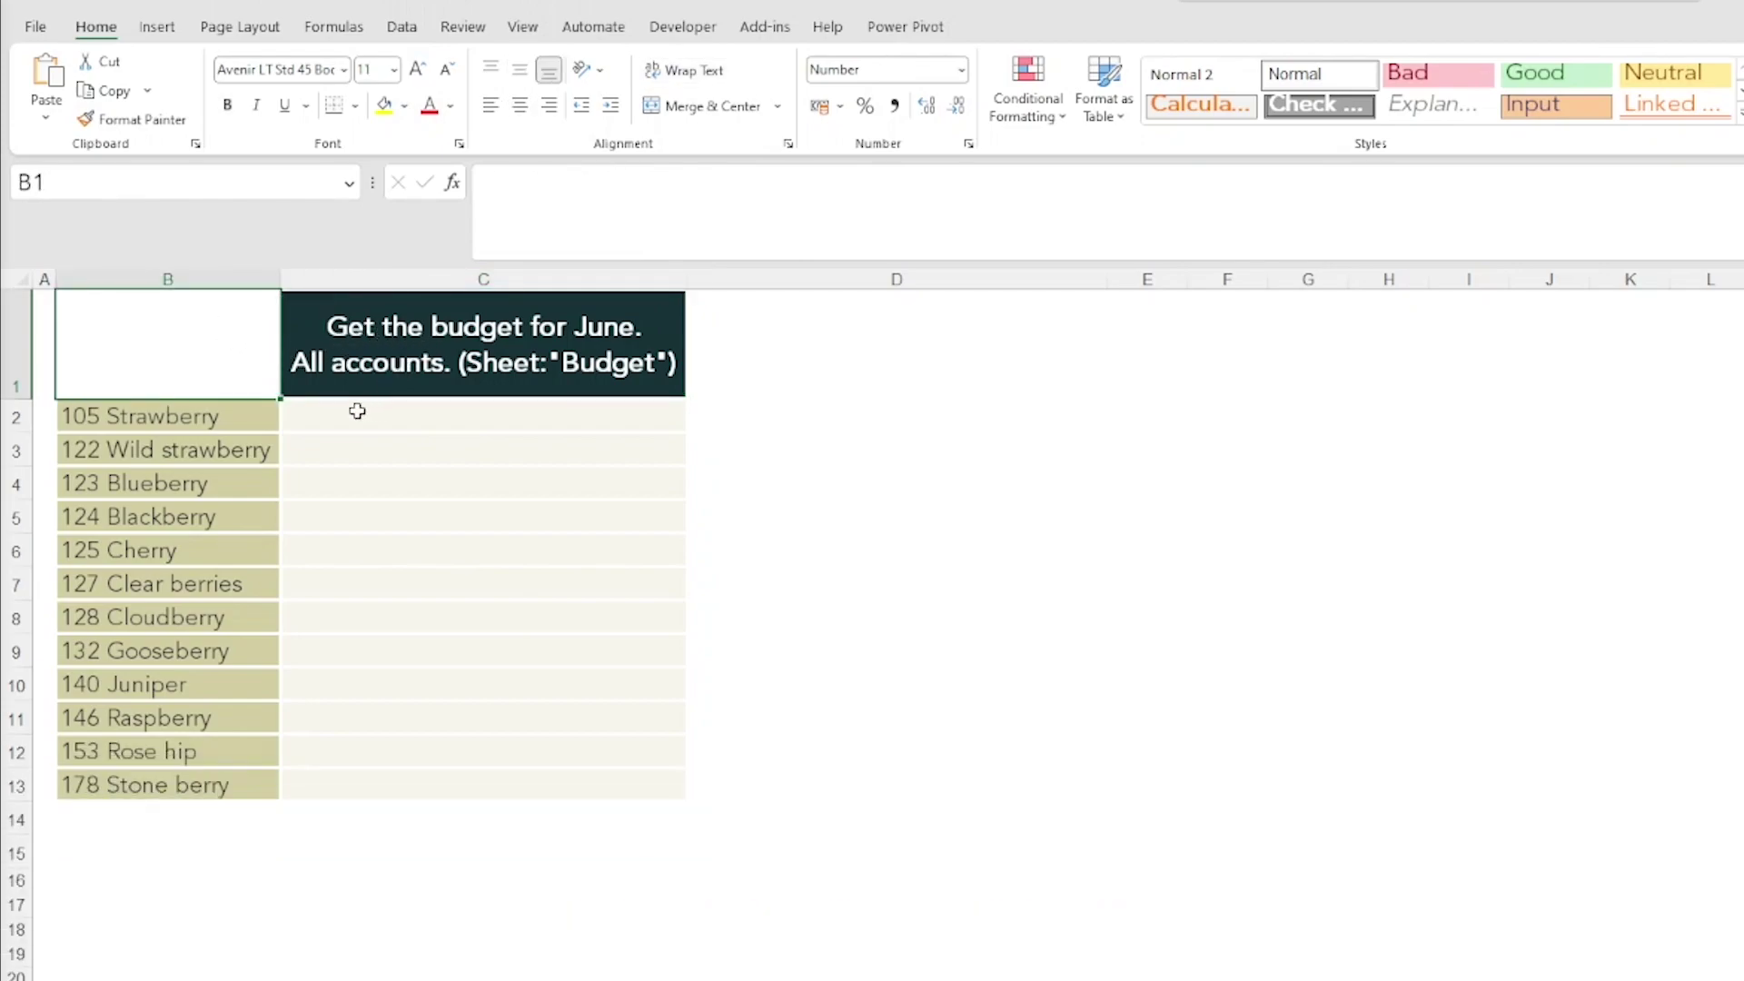
click(340, 411)
click(240, 416)
click(214, 451)
click(215, 485)
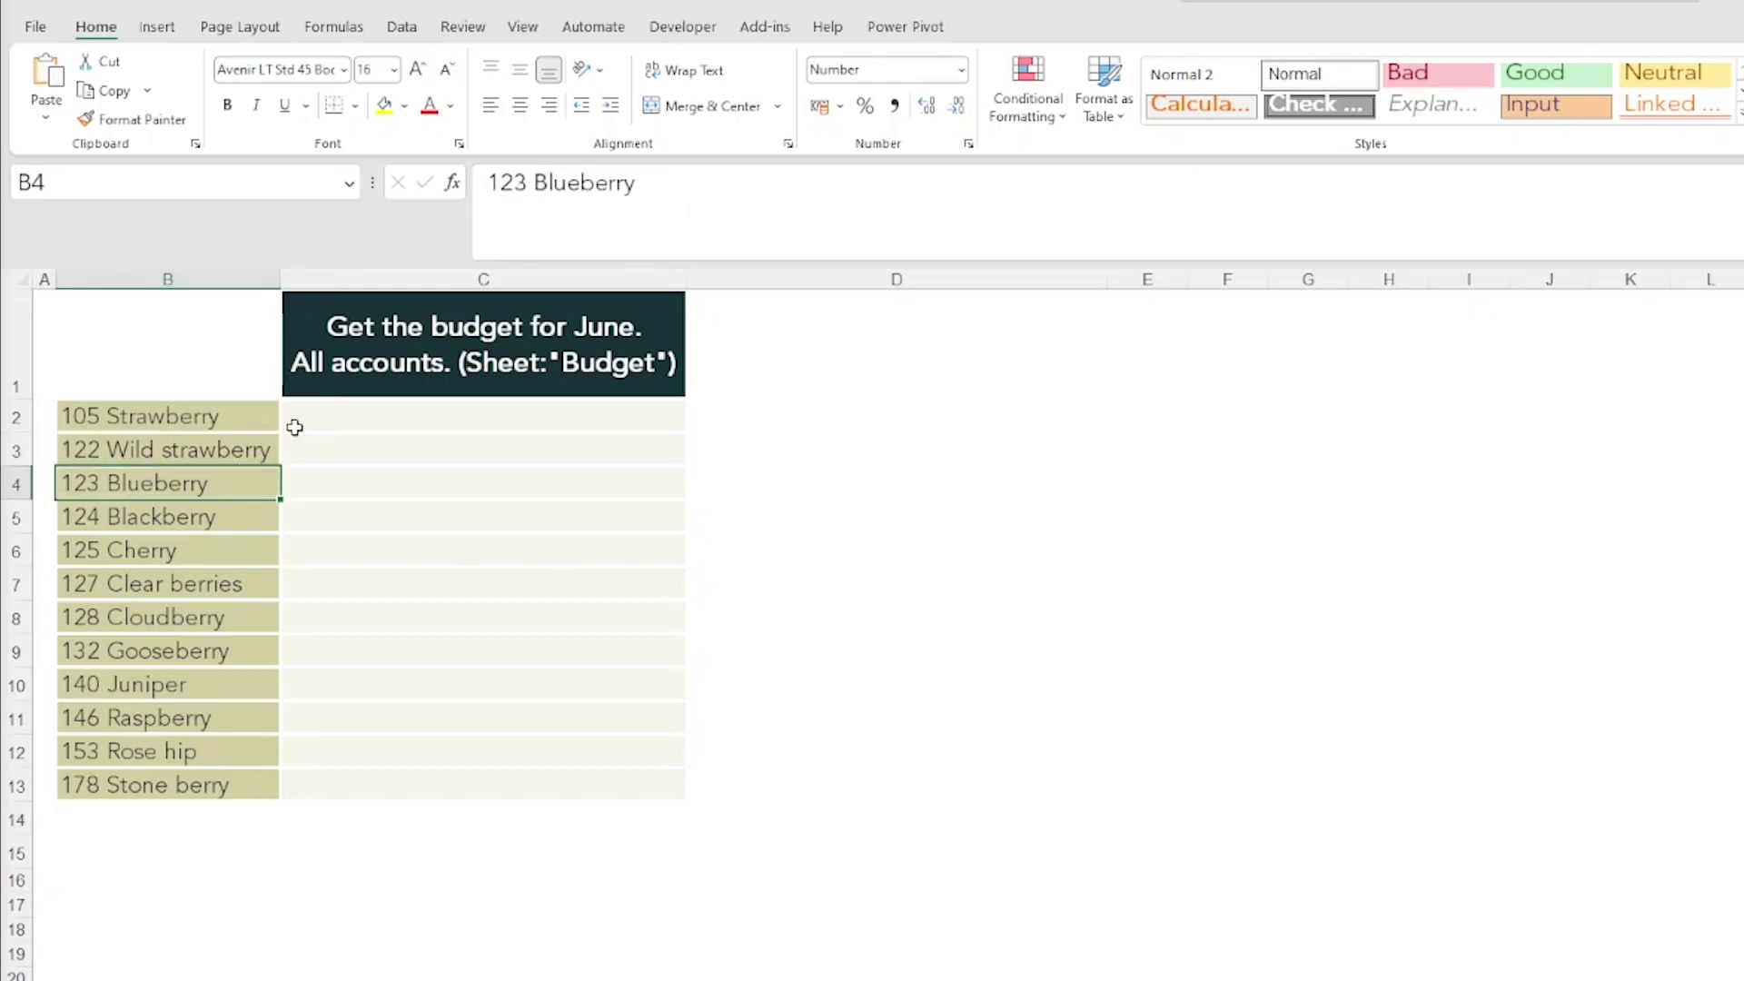
click(251, 423)
click(312, 342)
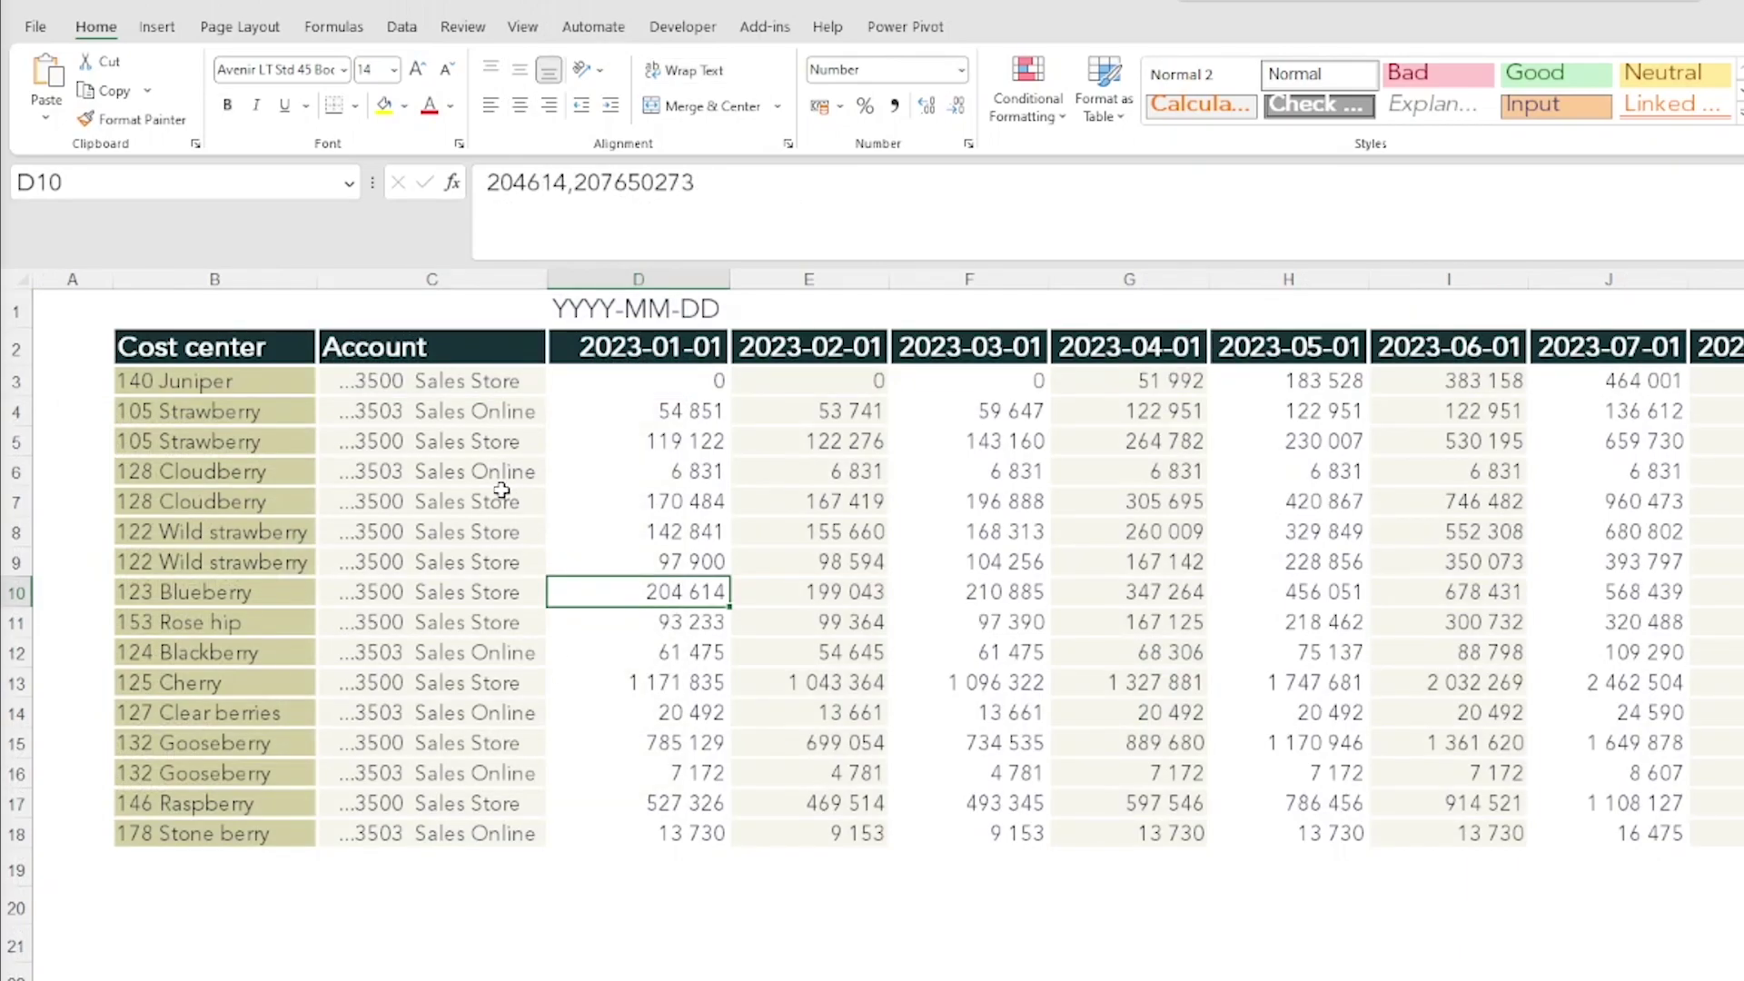
click(502, 490)
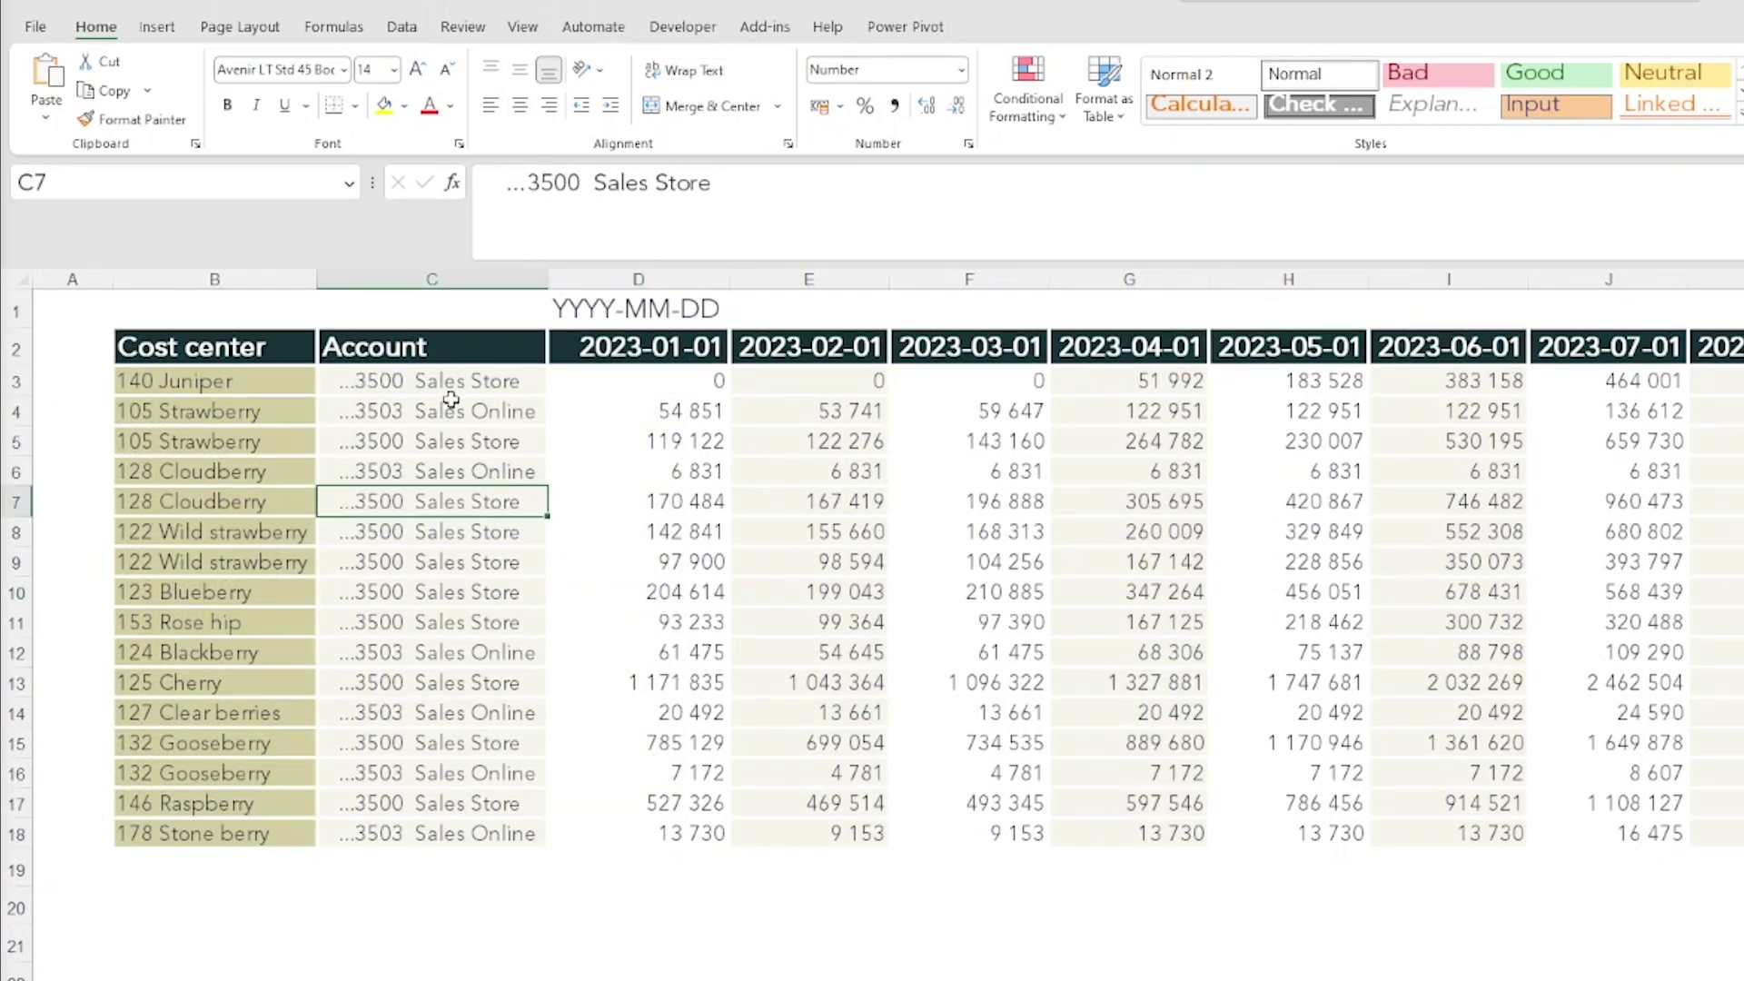
click(448, 408)
click(650, 419)
click(673, 381)
click(807, 385)
click(969, 382)
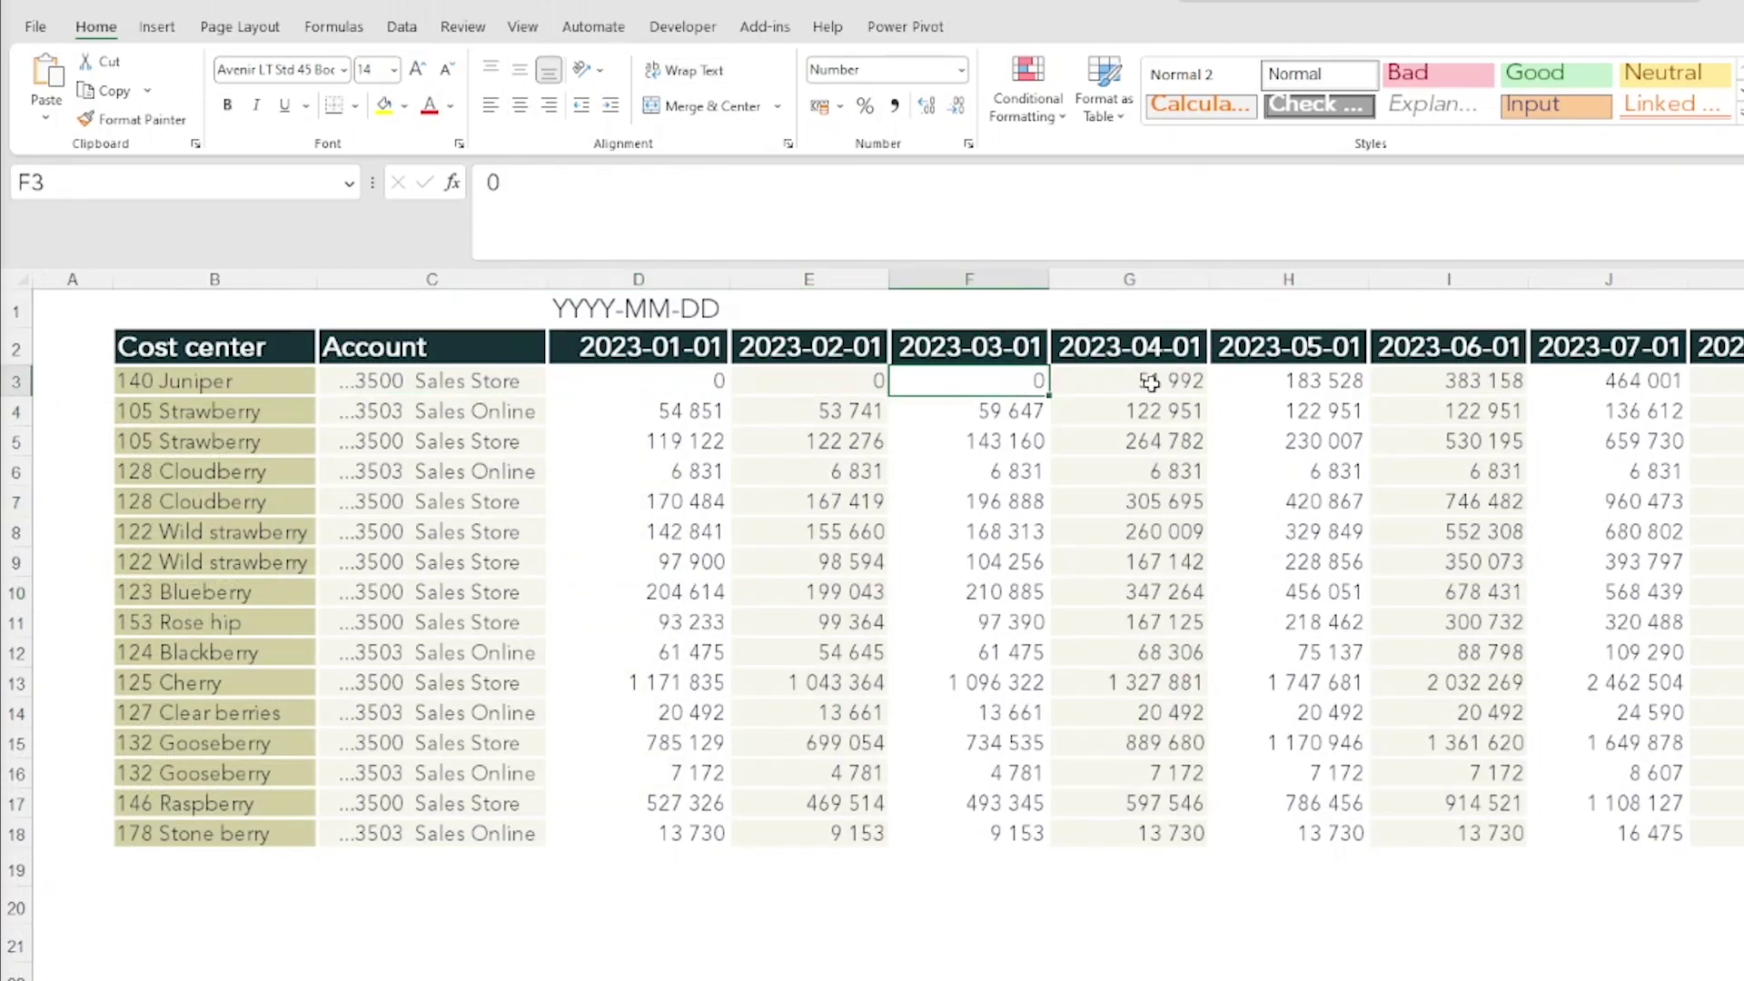
click(1149, 381)
drag(260, 385, 191, 831)
click(200, 781)
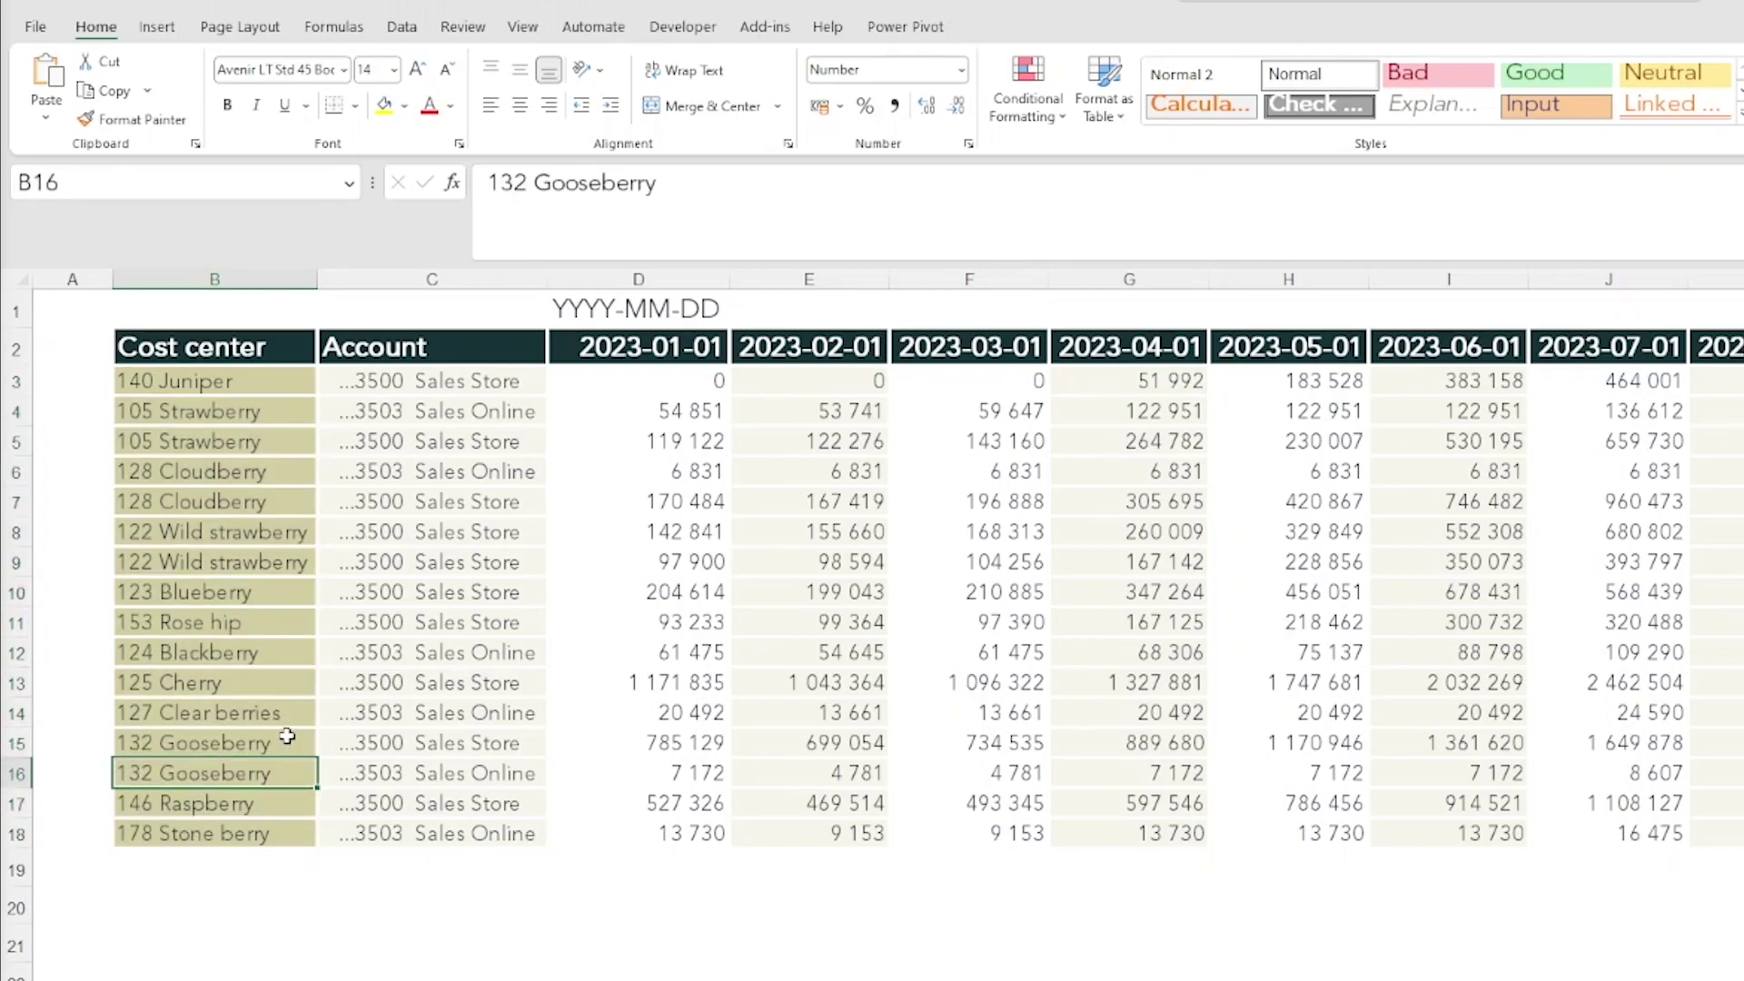
drag(434, 380, 404, 829)
drag(227, 385, 195, 832)
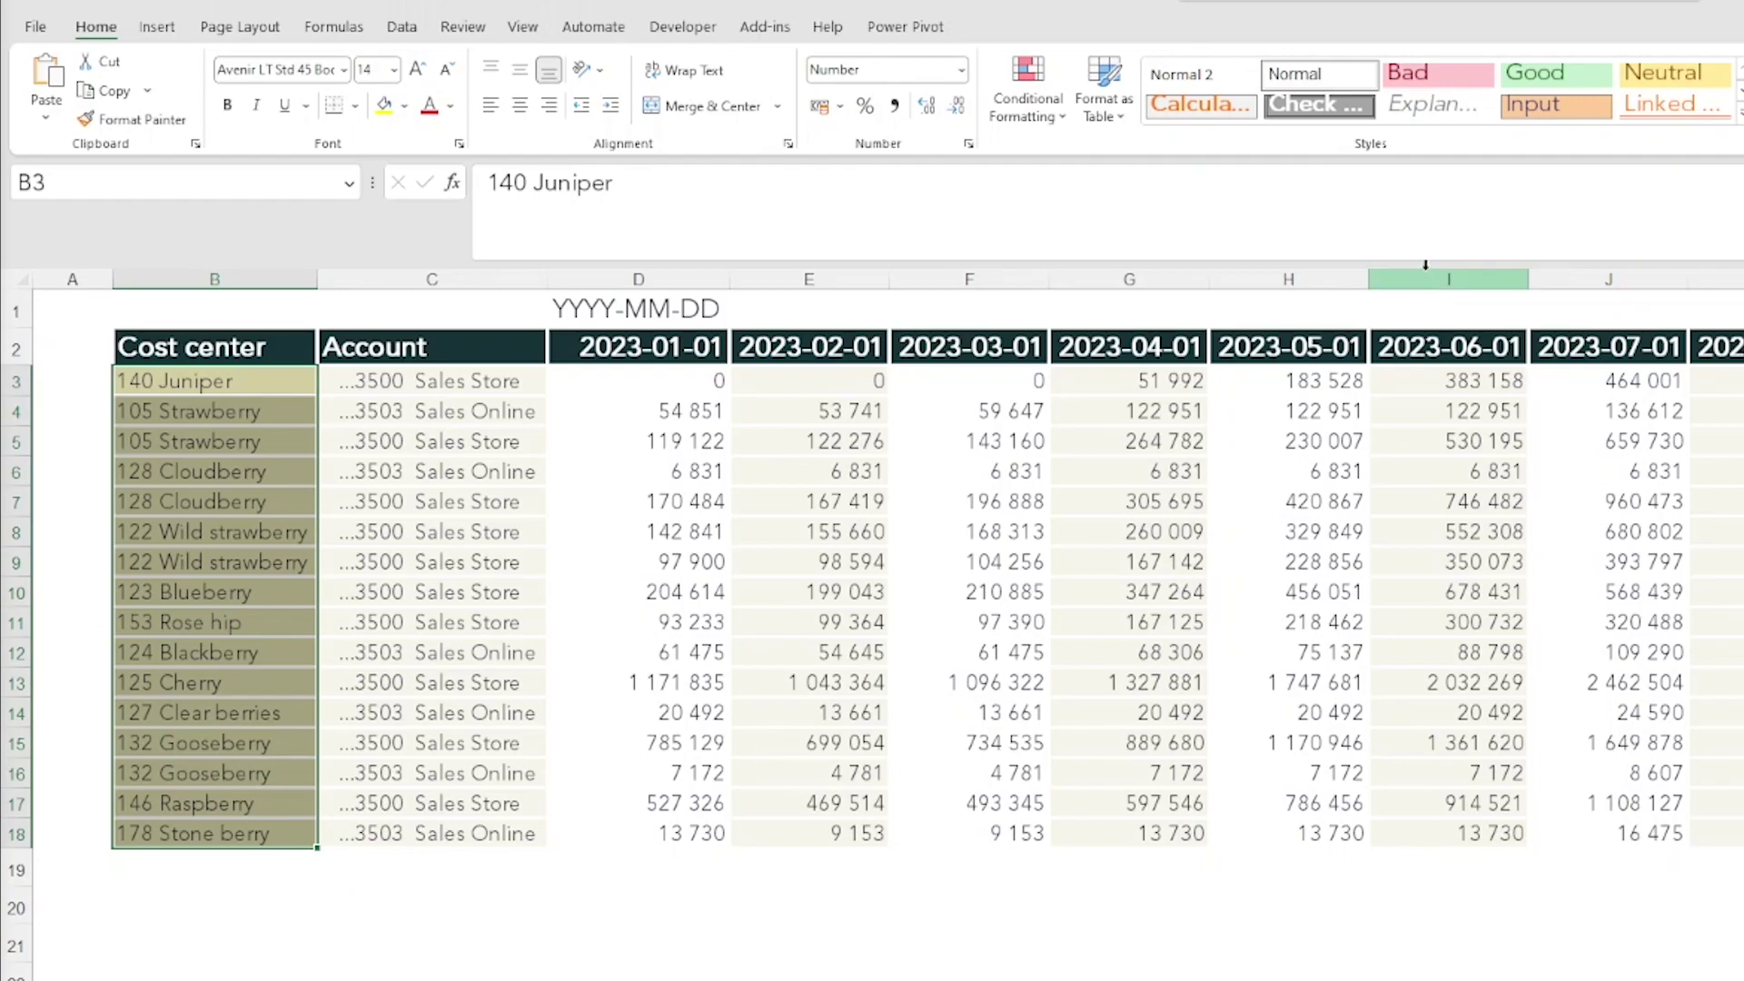
click(1464, 276)
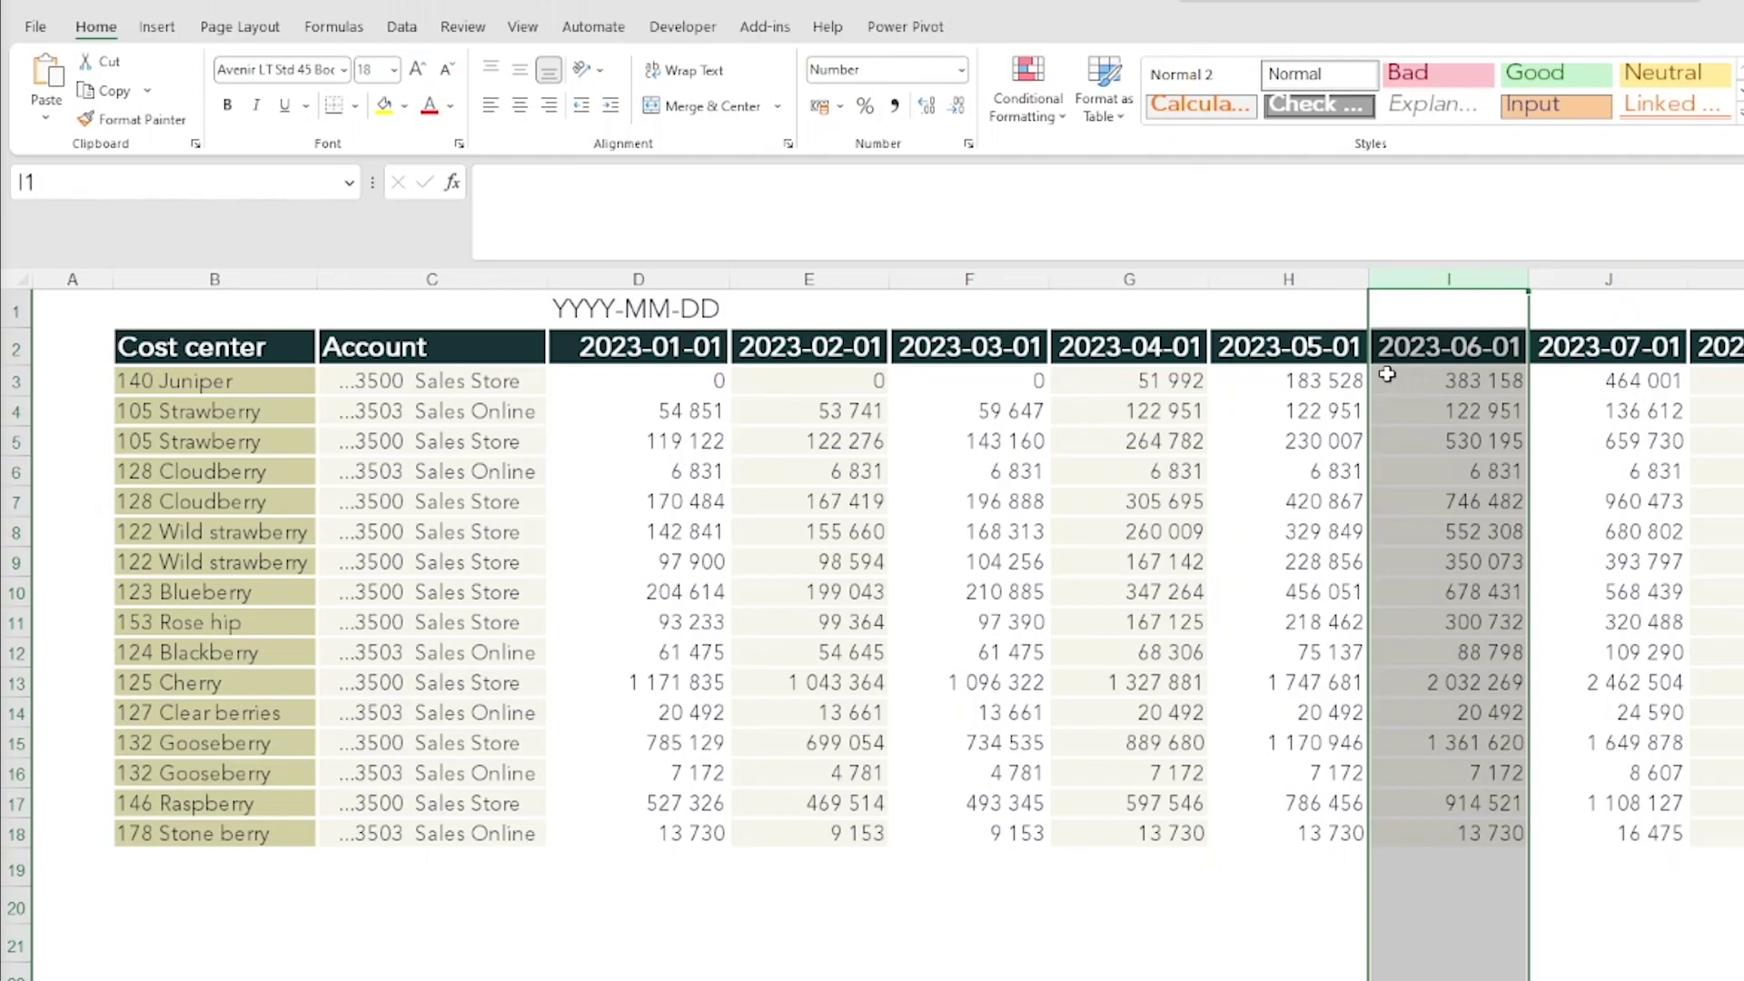
drag(1392, 378, 1413, 834)
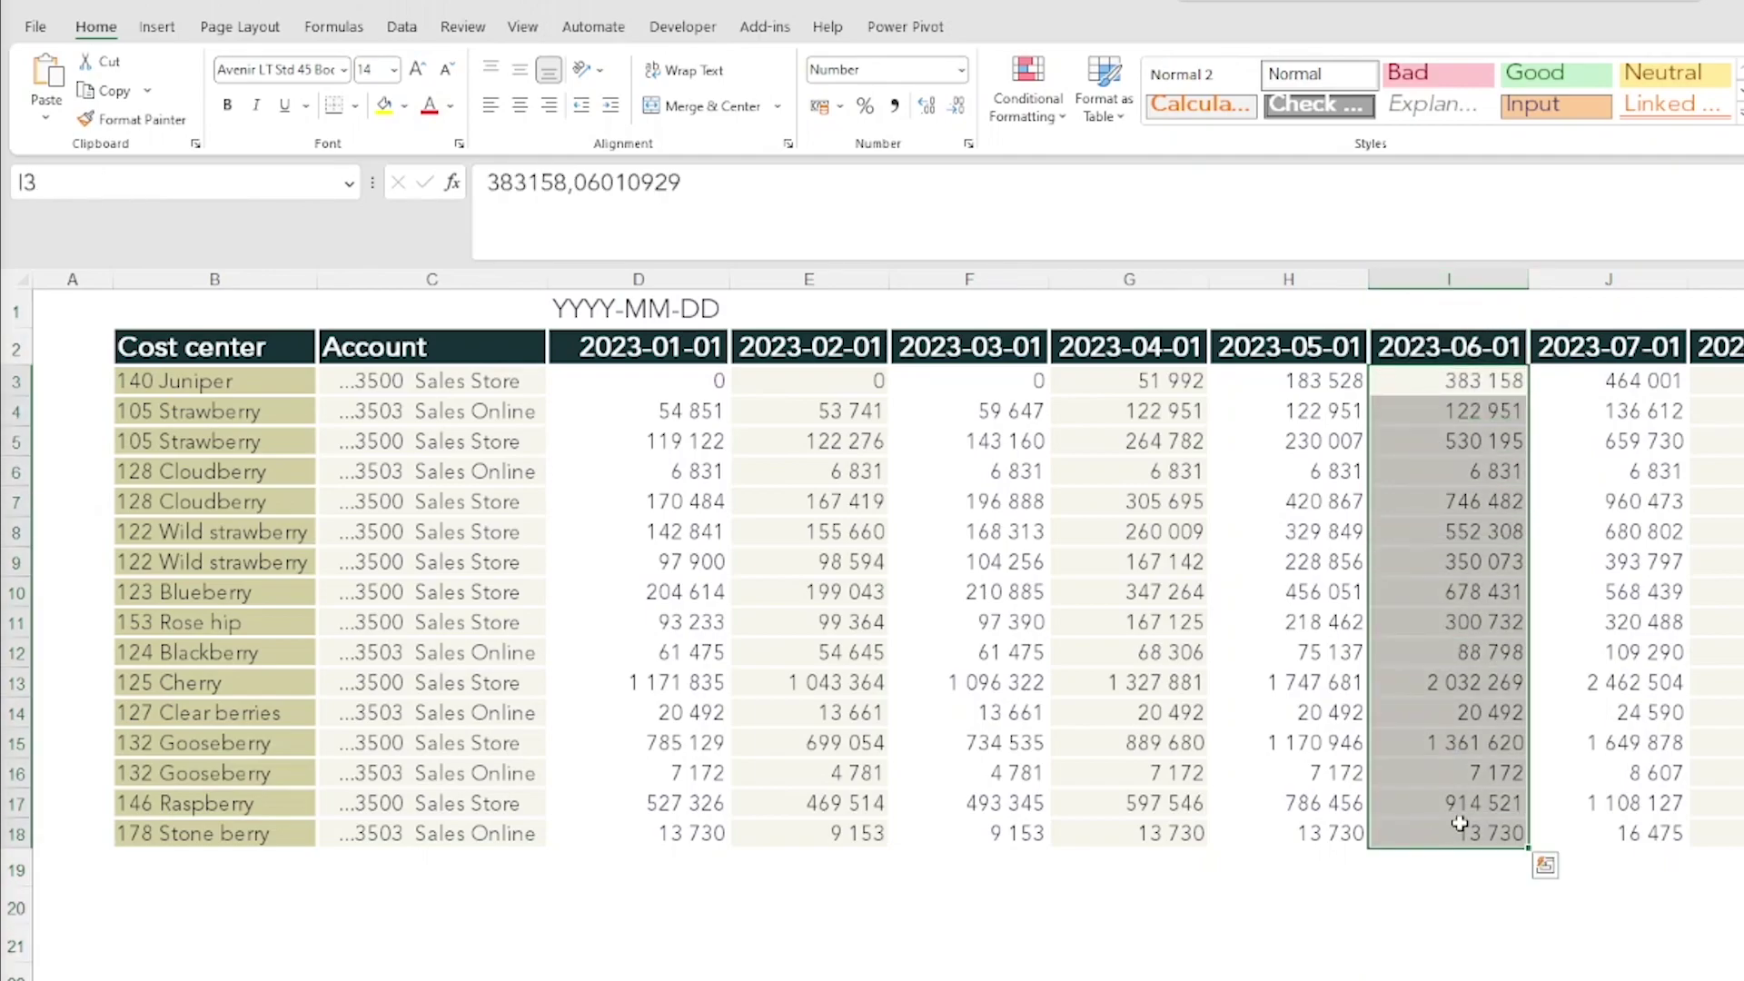
click(1446, 830)
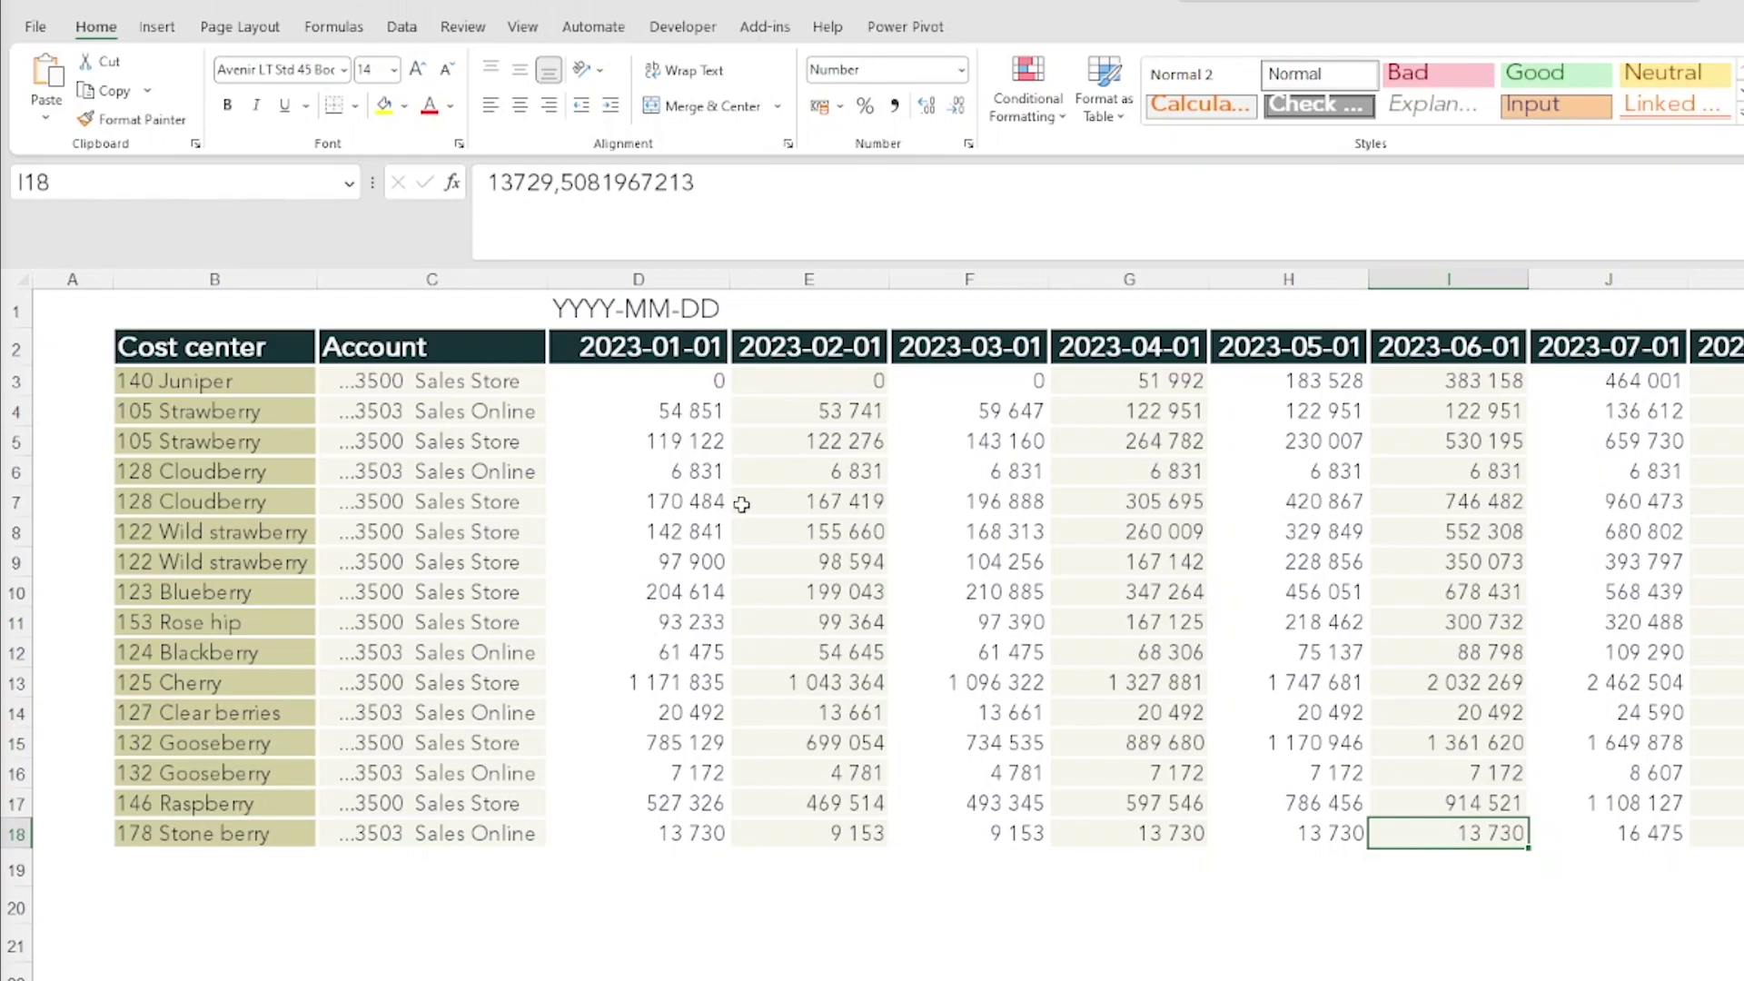
click(471, 384)
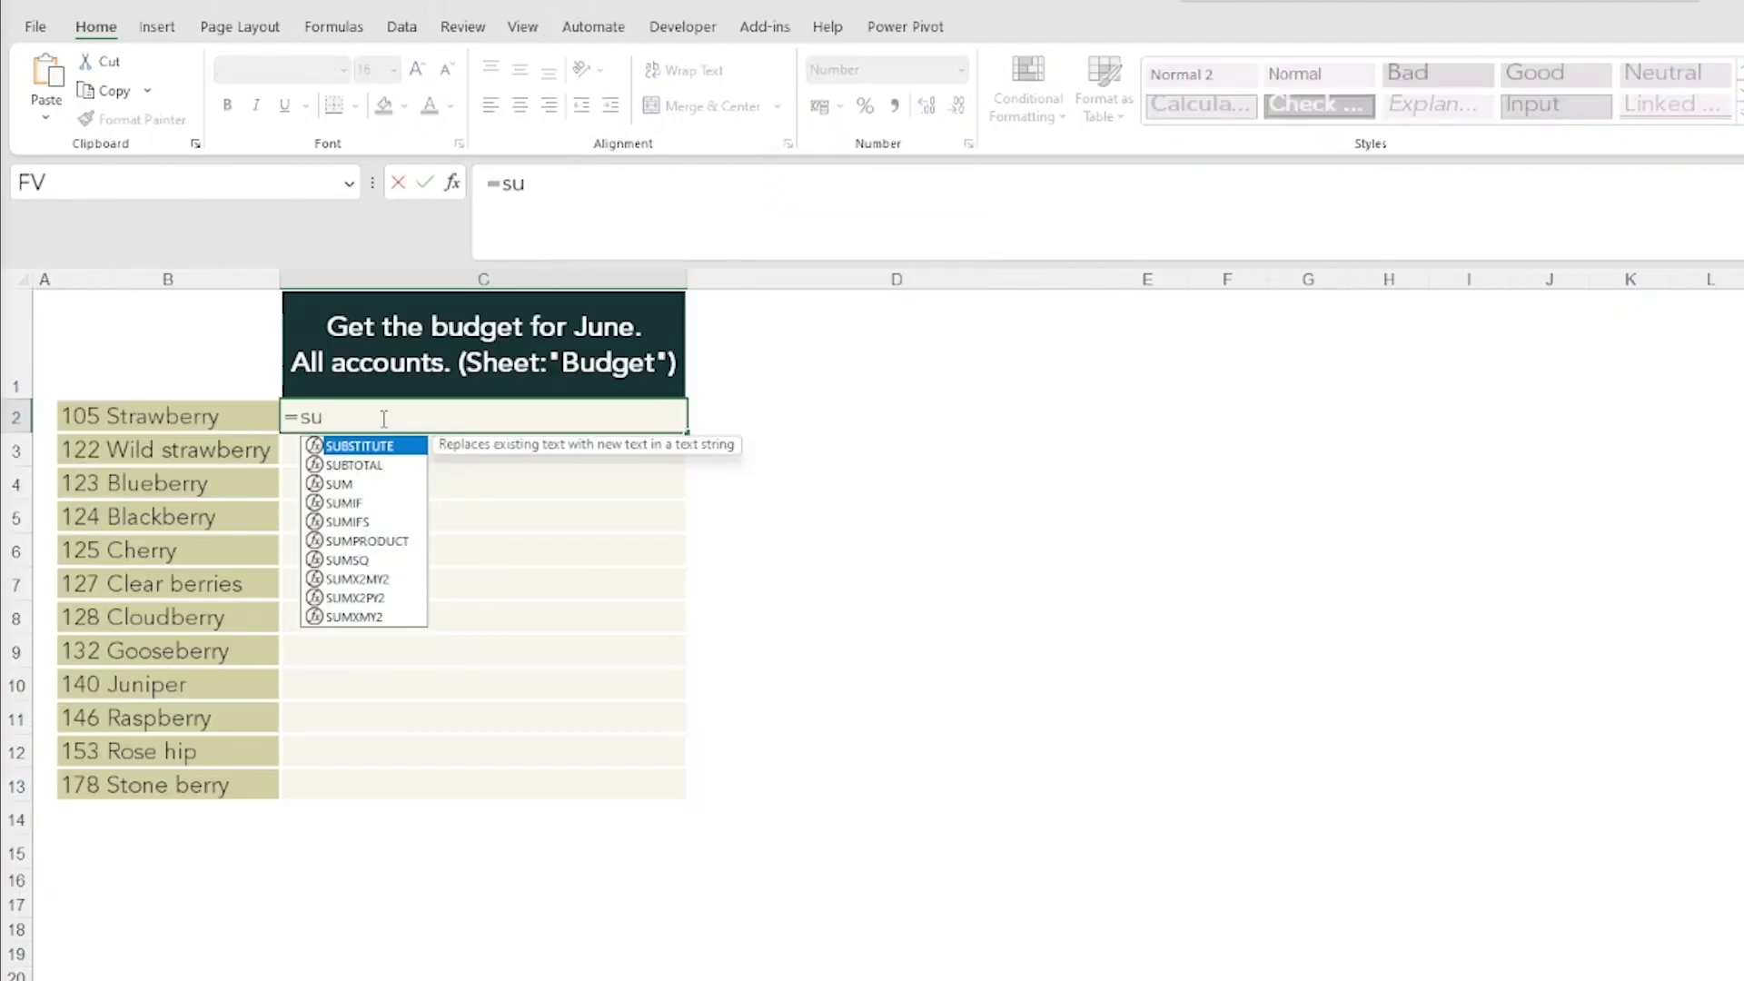
Step: Enter =SUMIFS(Budget!I:I;Budget!B:B;B2) in C2 to sum the first cost center's June budget
text(mifs)
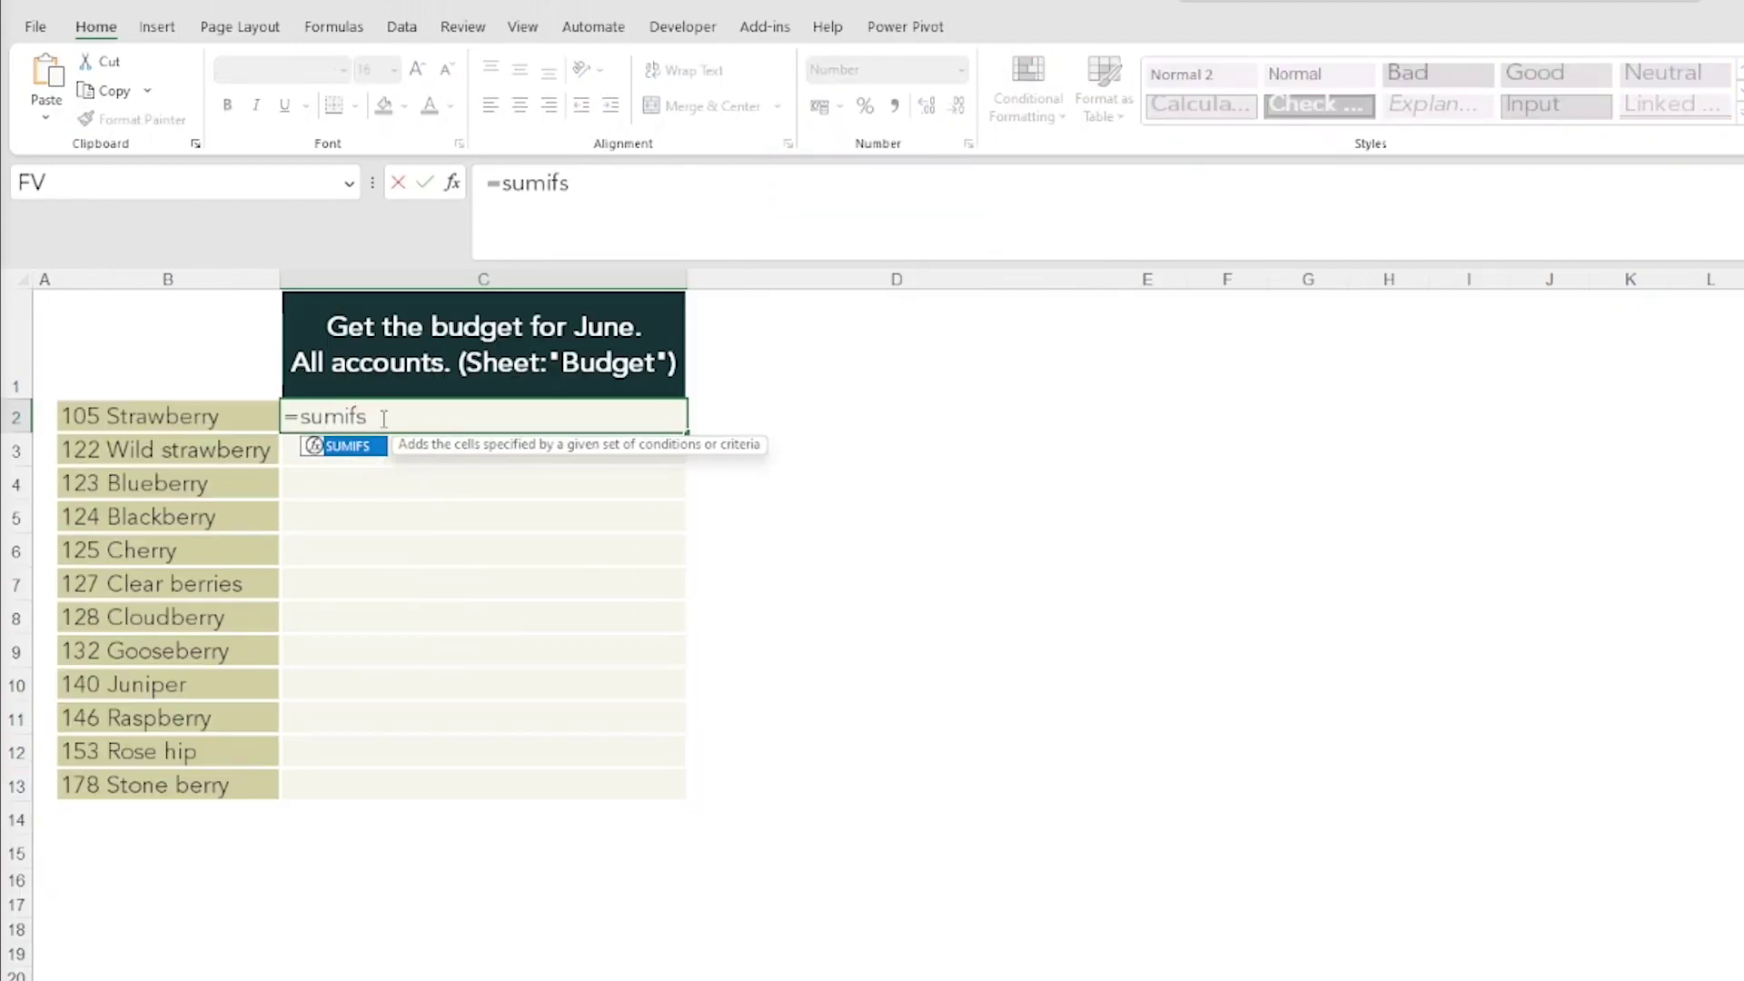
key(Tab)
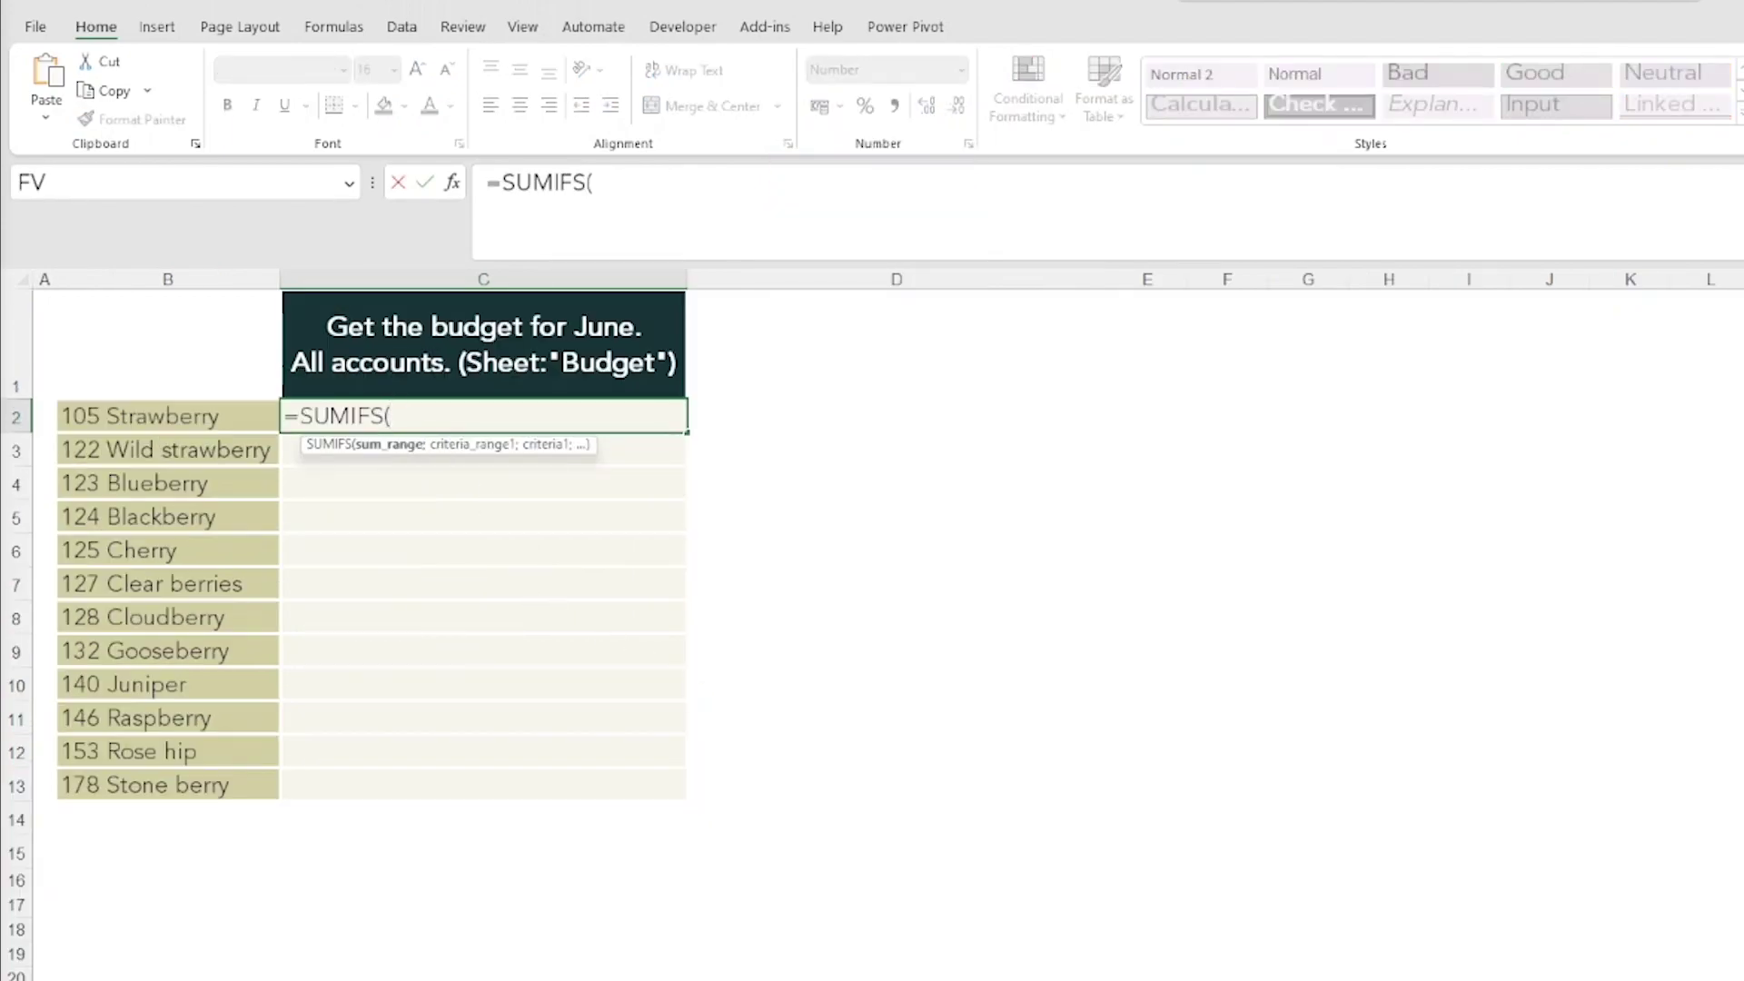
key(ctrl+Page_Down)
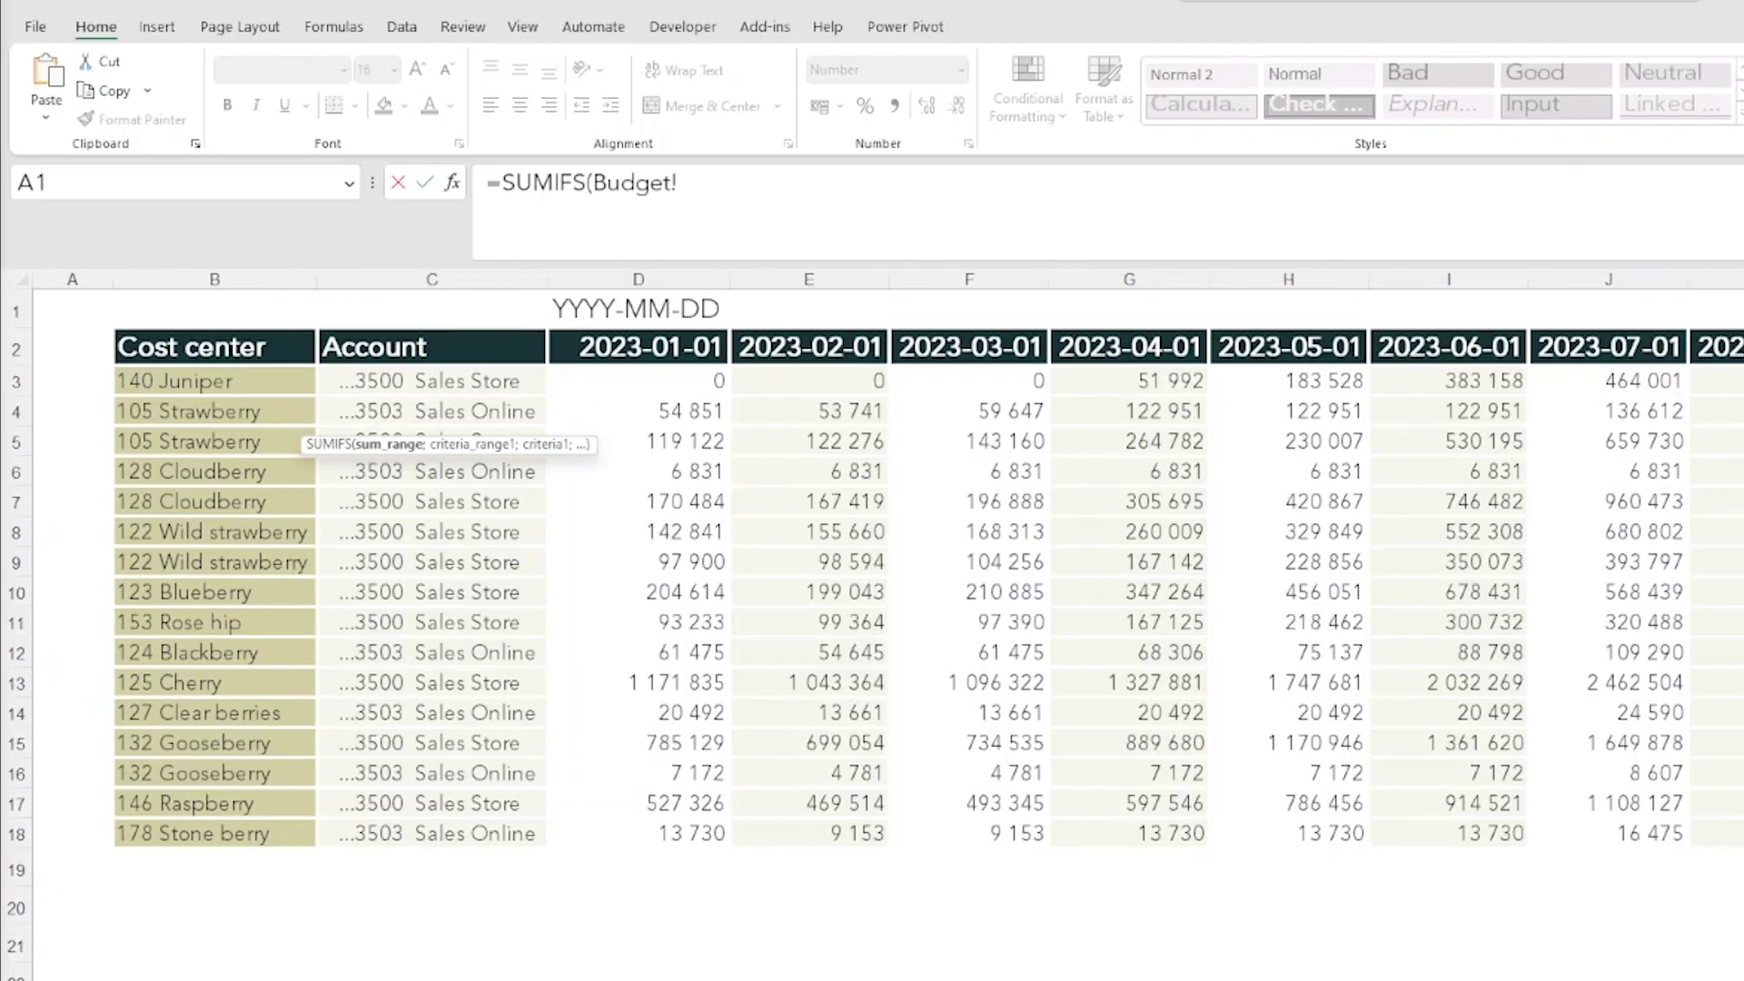
click(1501, 269)
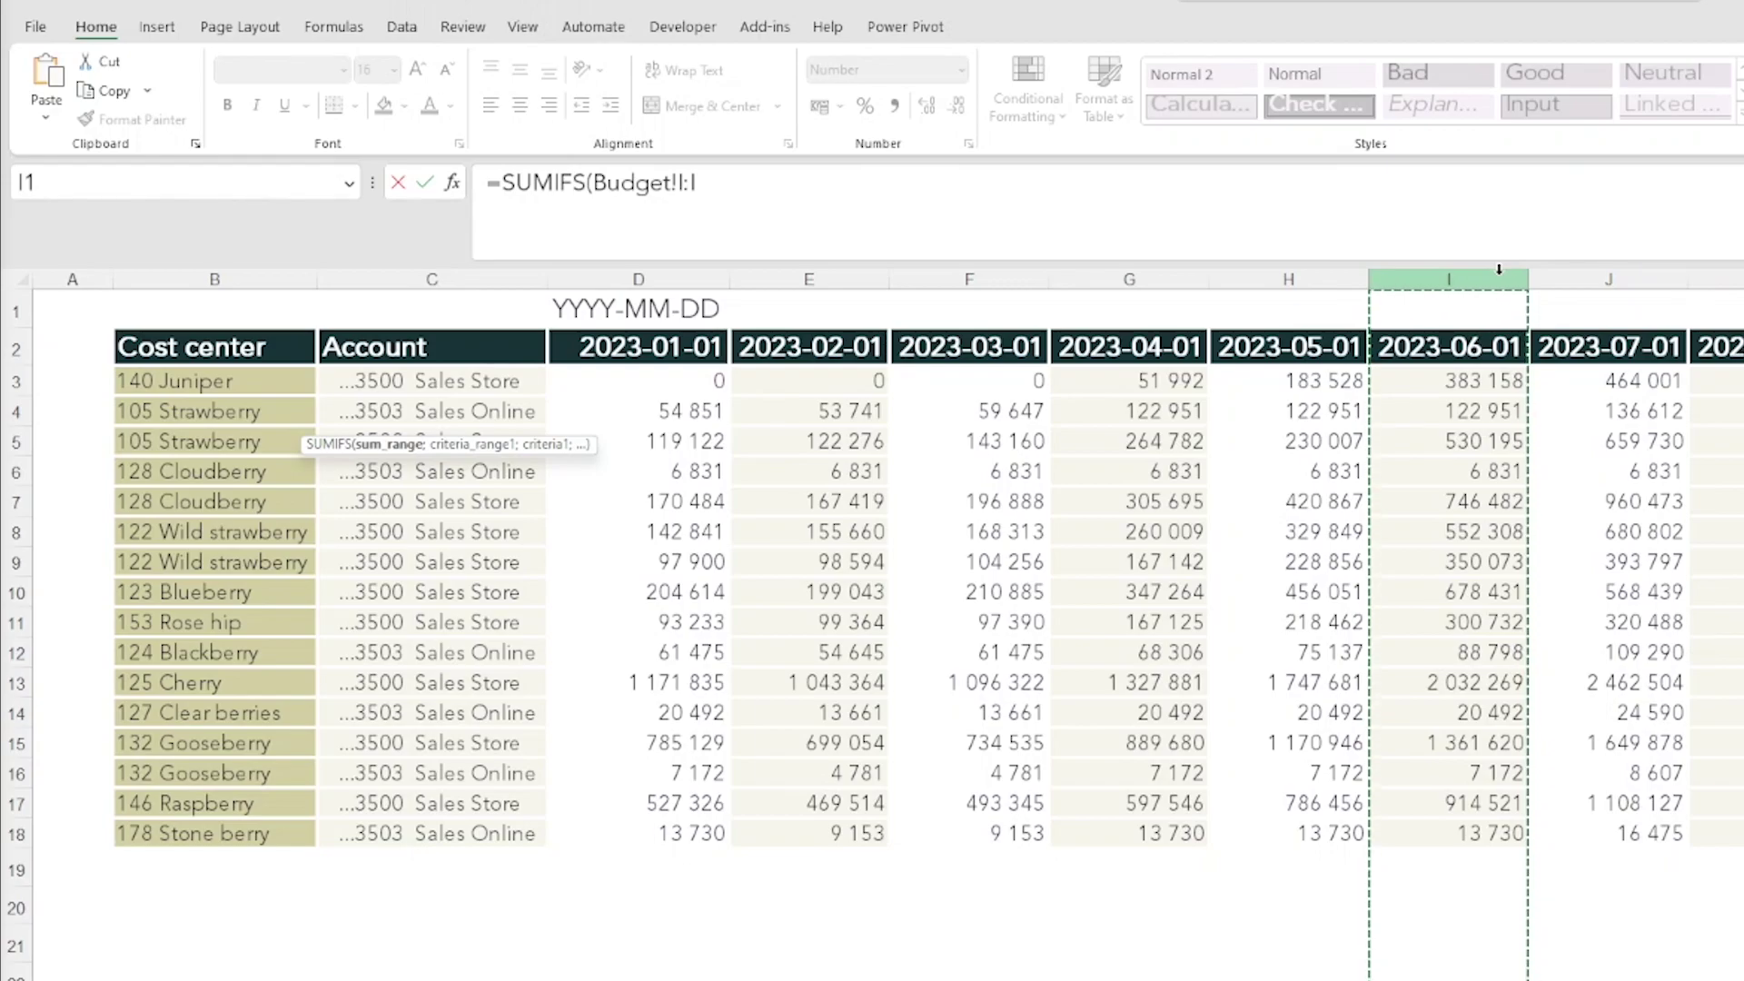
text(;)
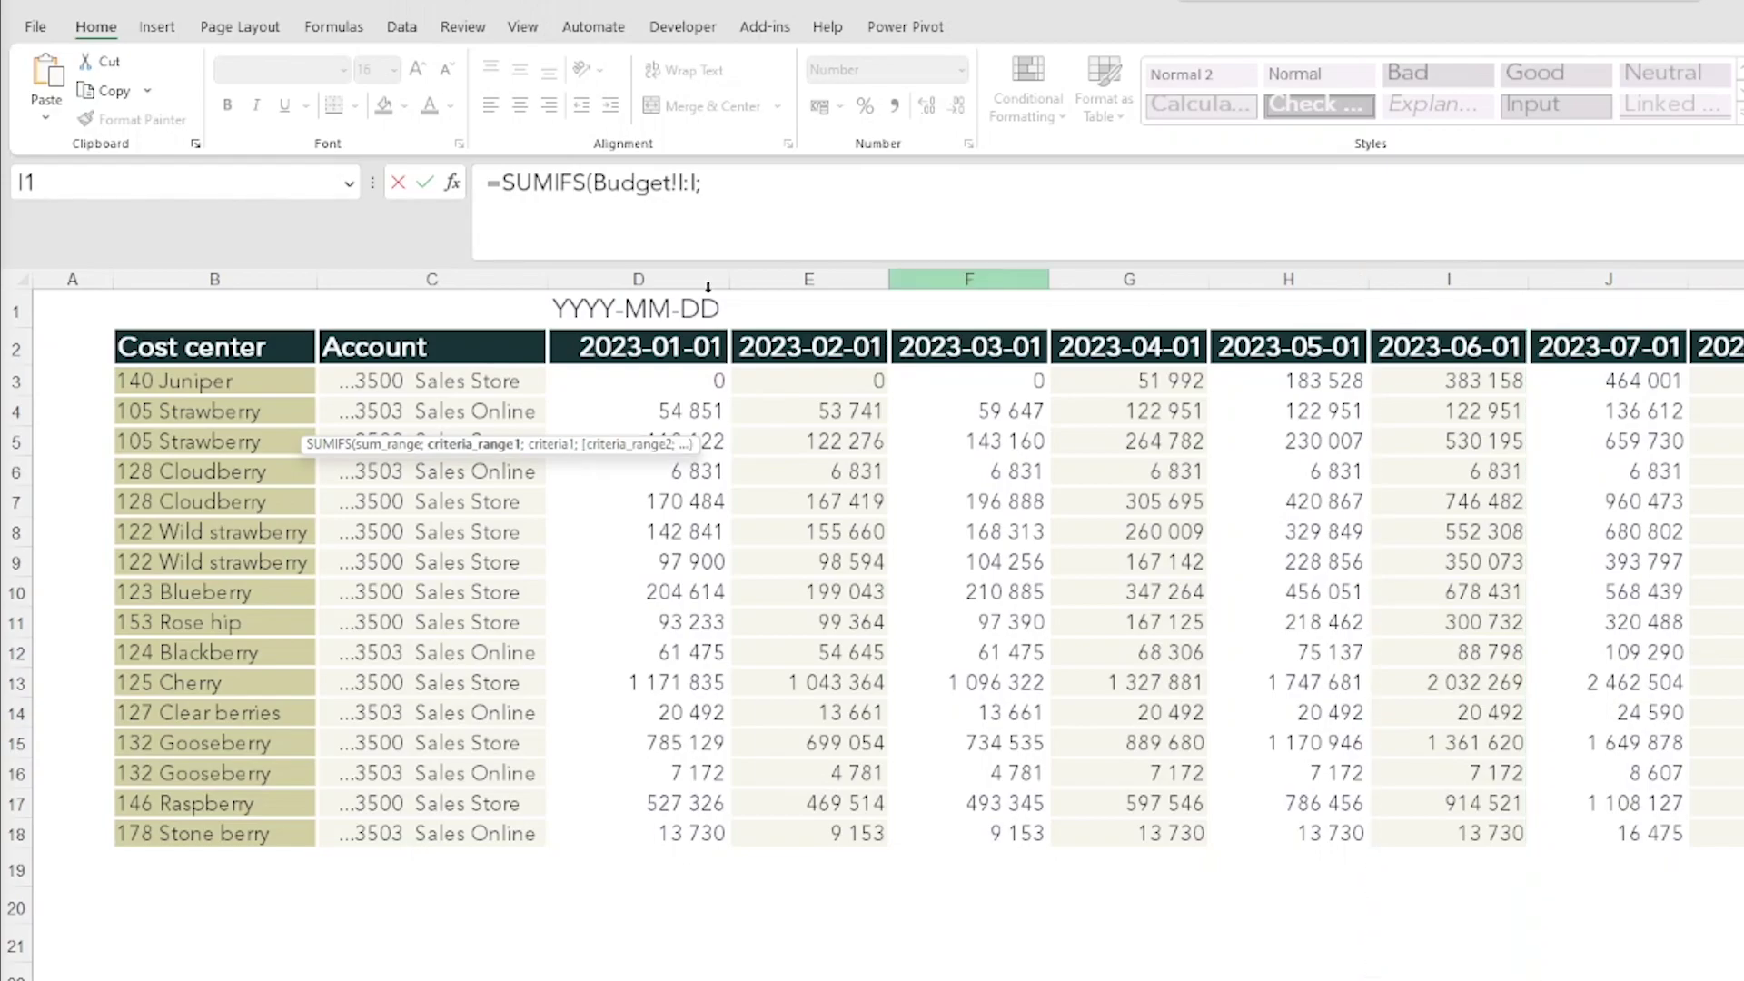
click(230, 272)
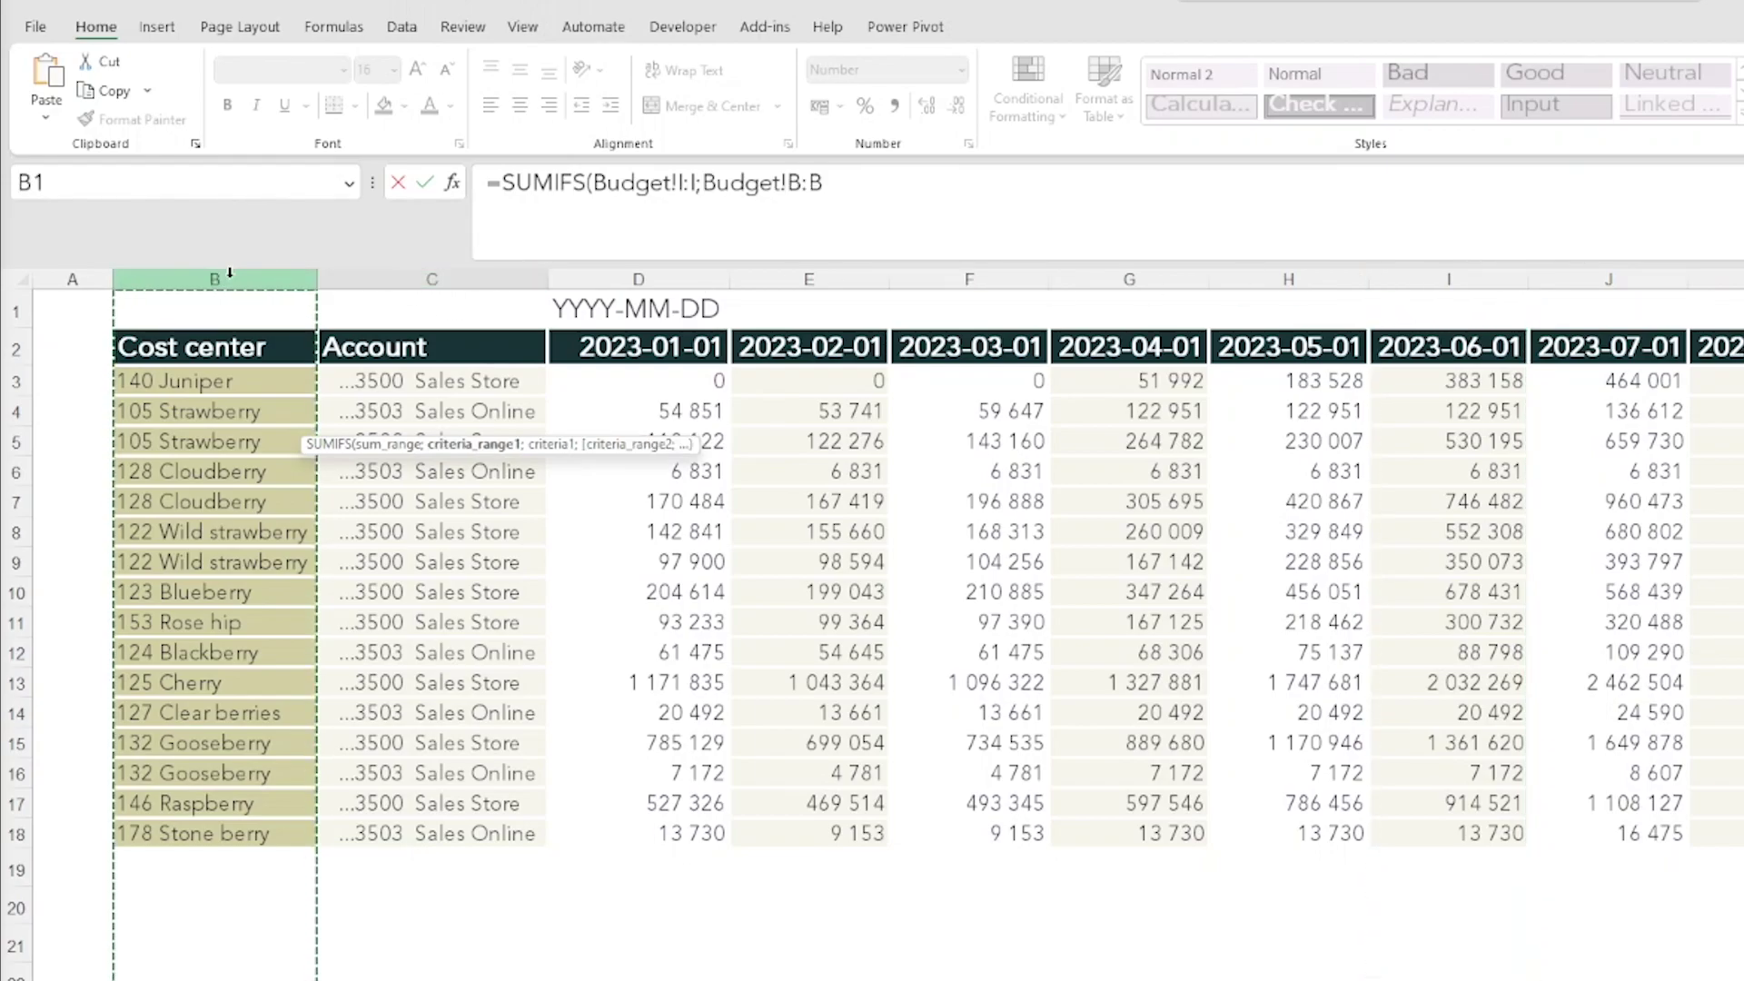
text(;)
key(ctrl+Page_Up)
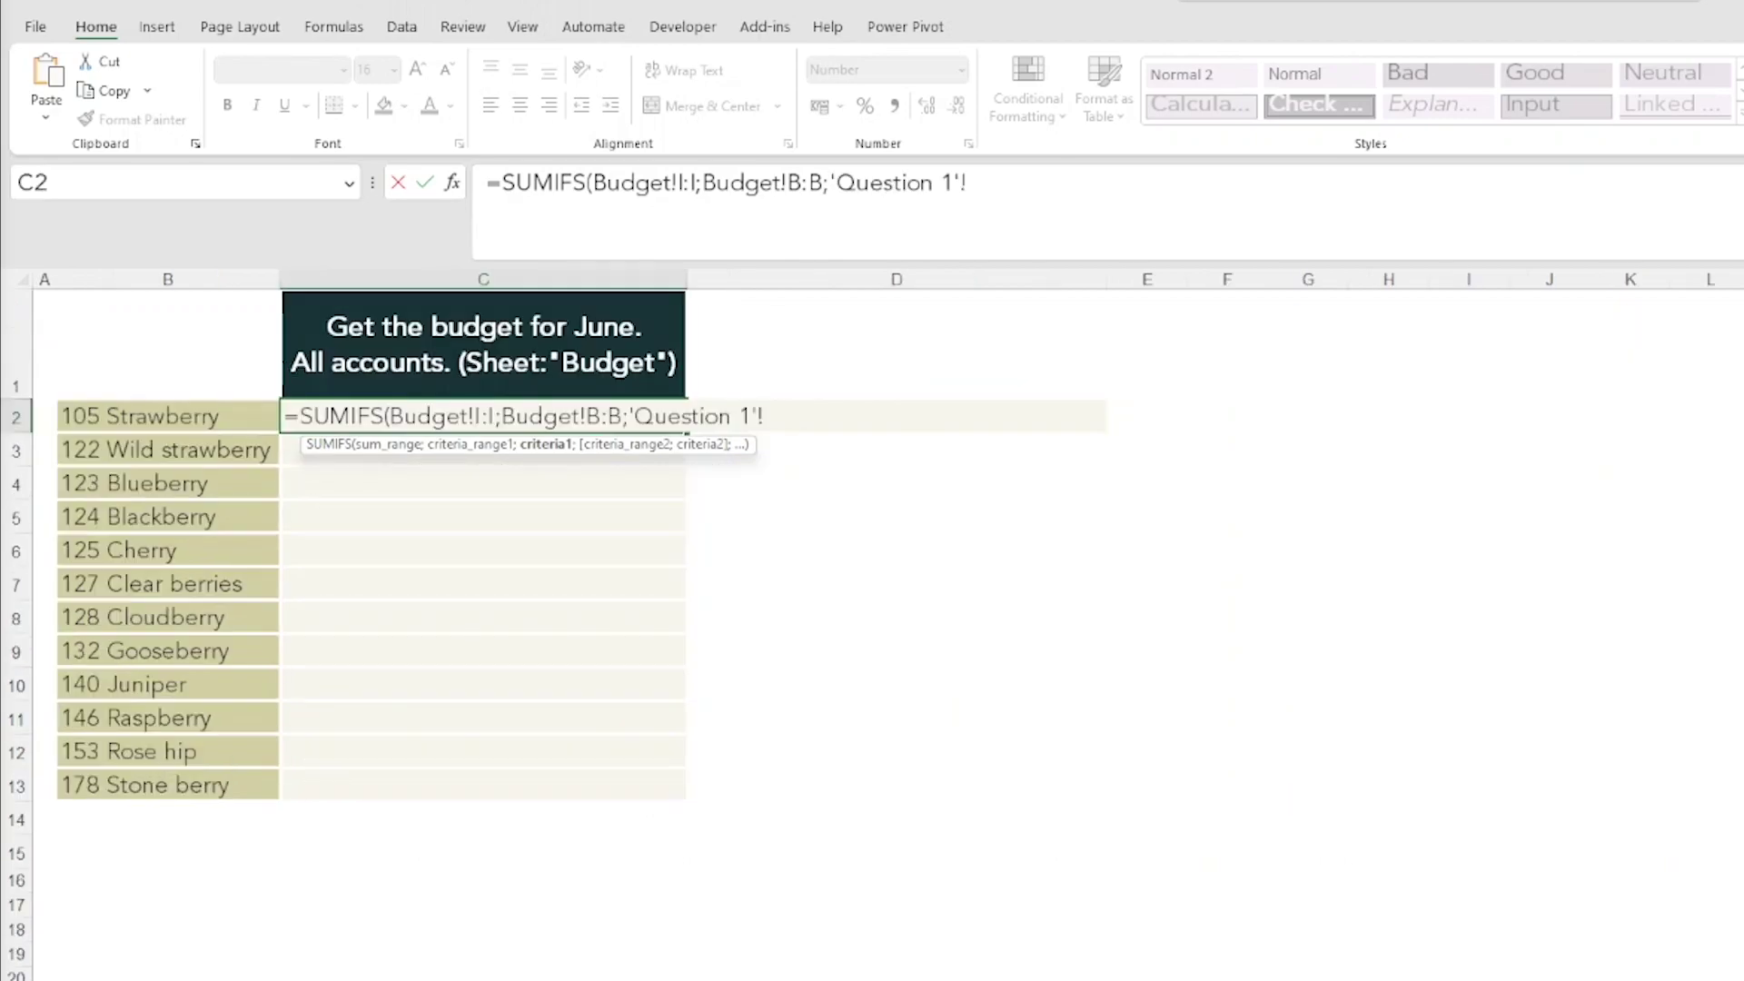
click(156, 414)
key(Return)
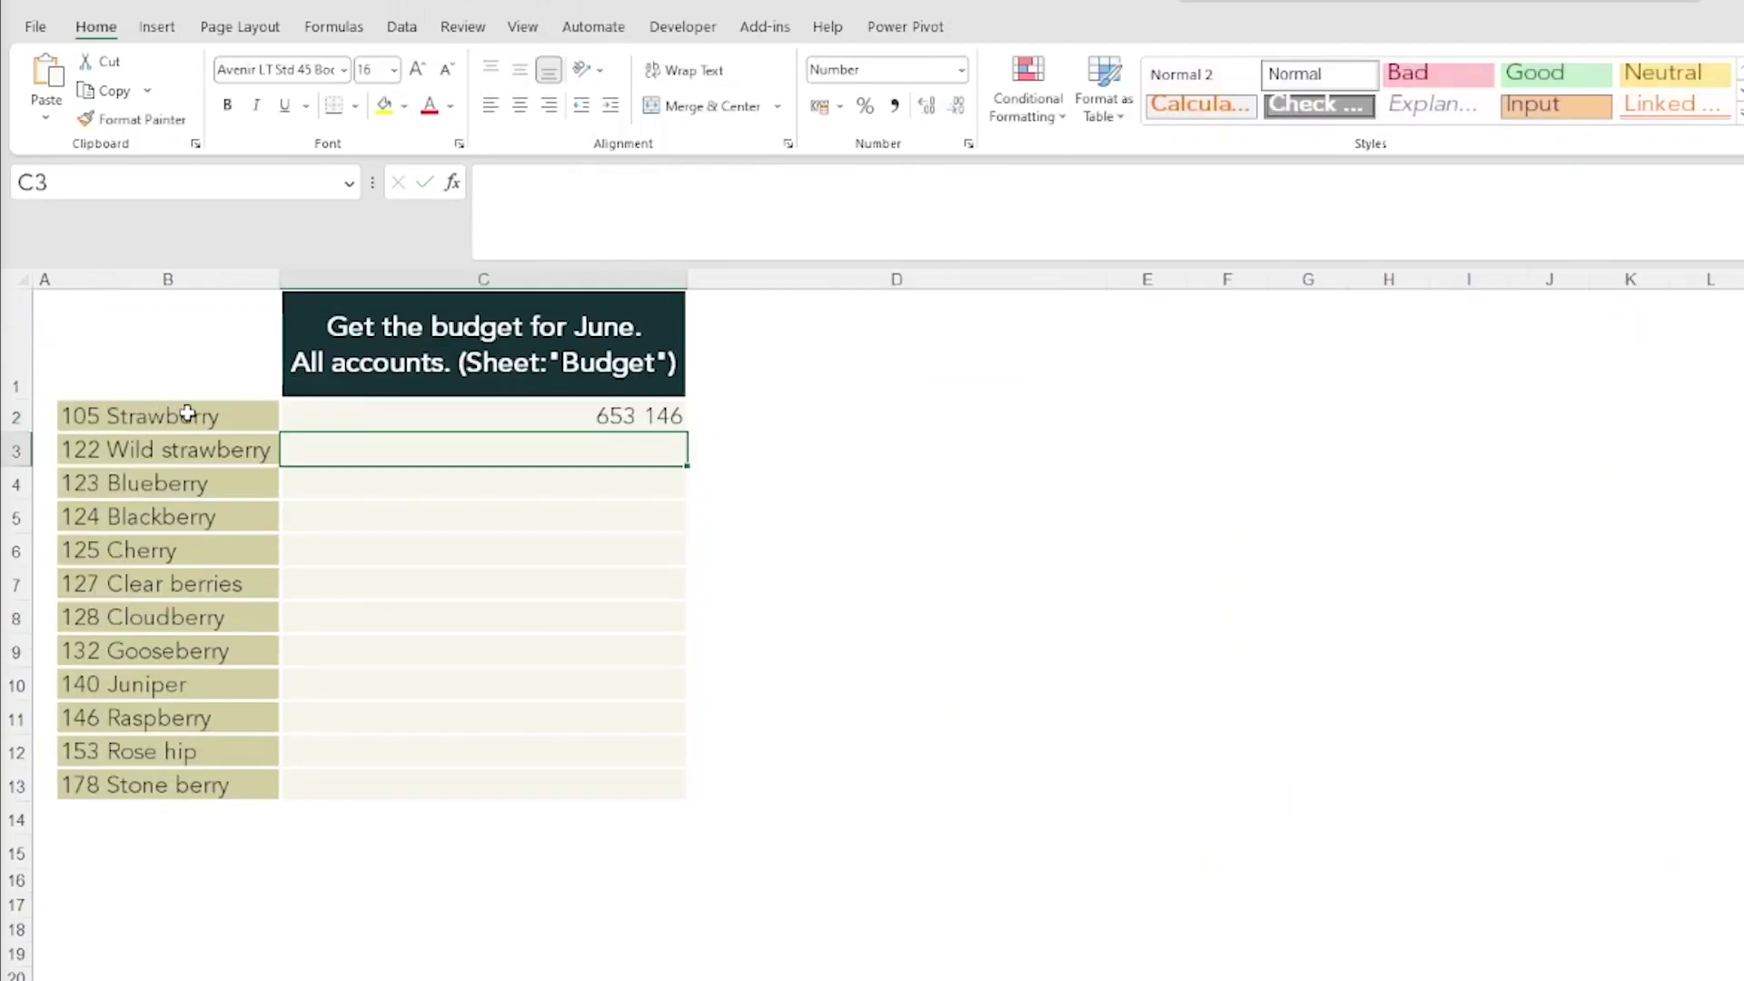
Step: Review the C2 formula's arguments unchanged and copy it down to C13
click(680, 423)
key(F2)
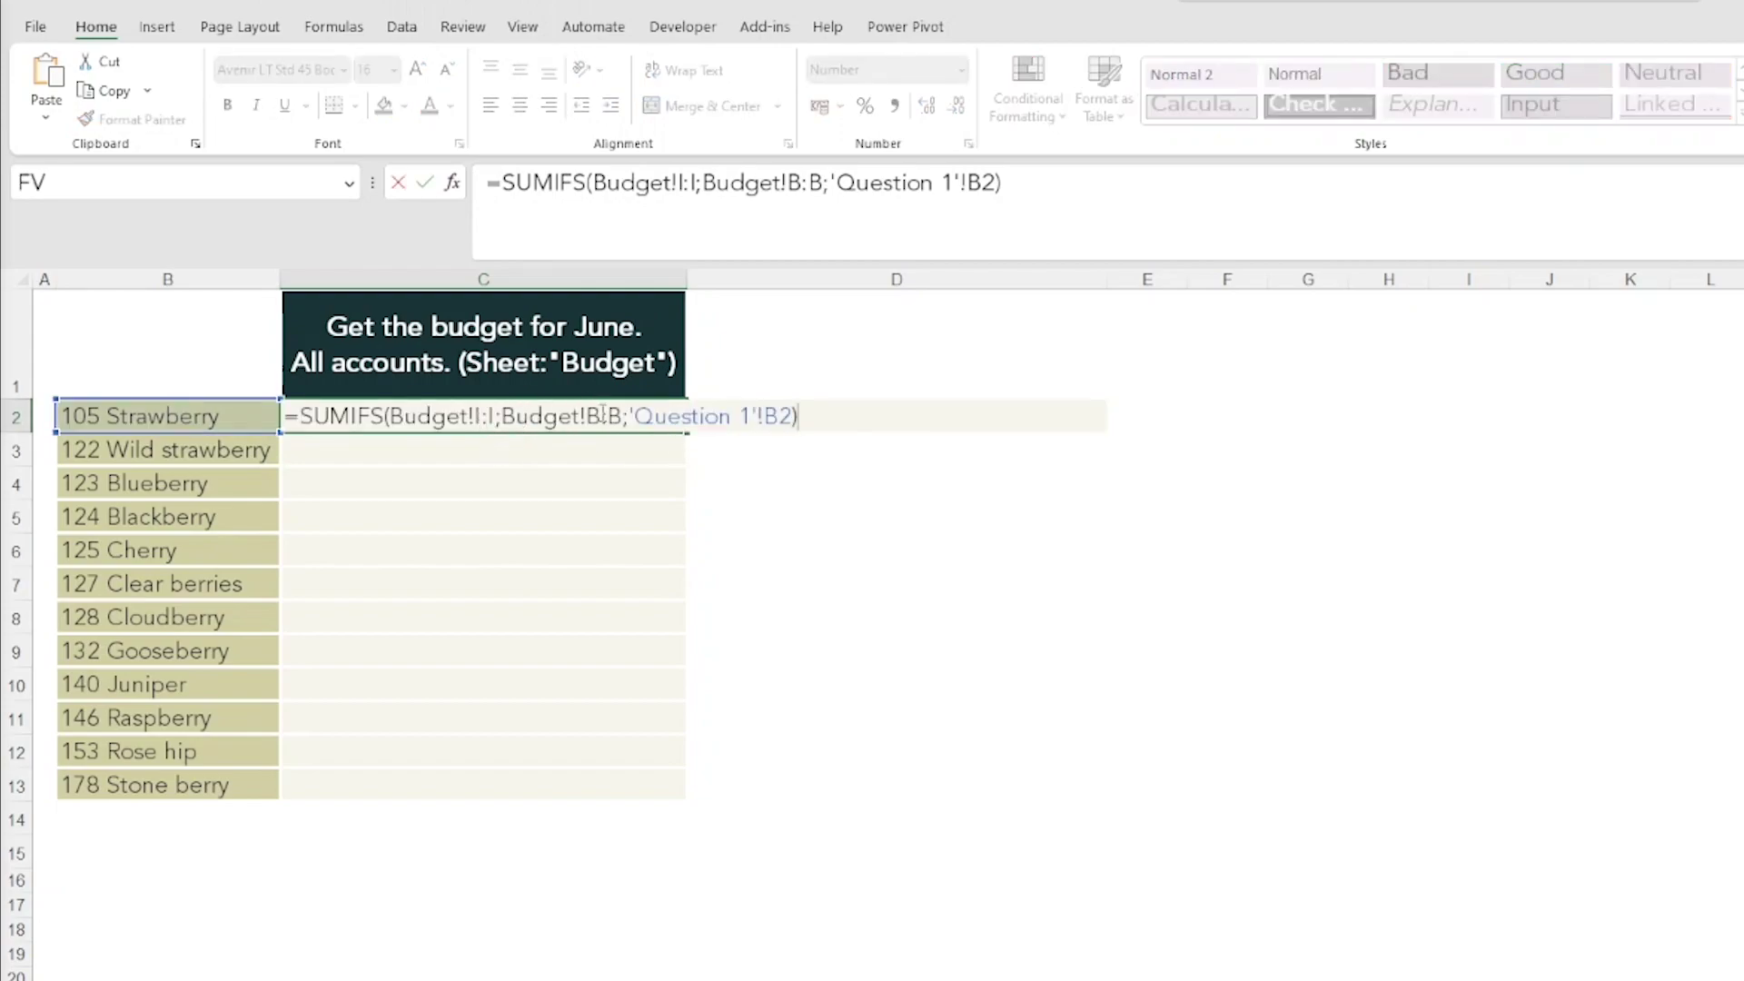
click(616, 414)
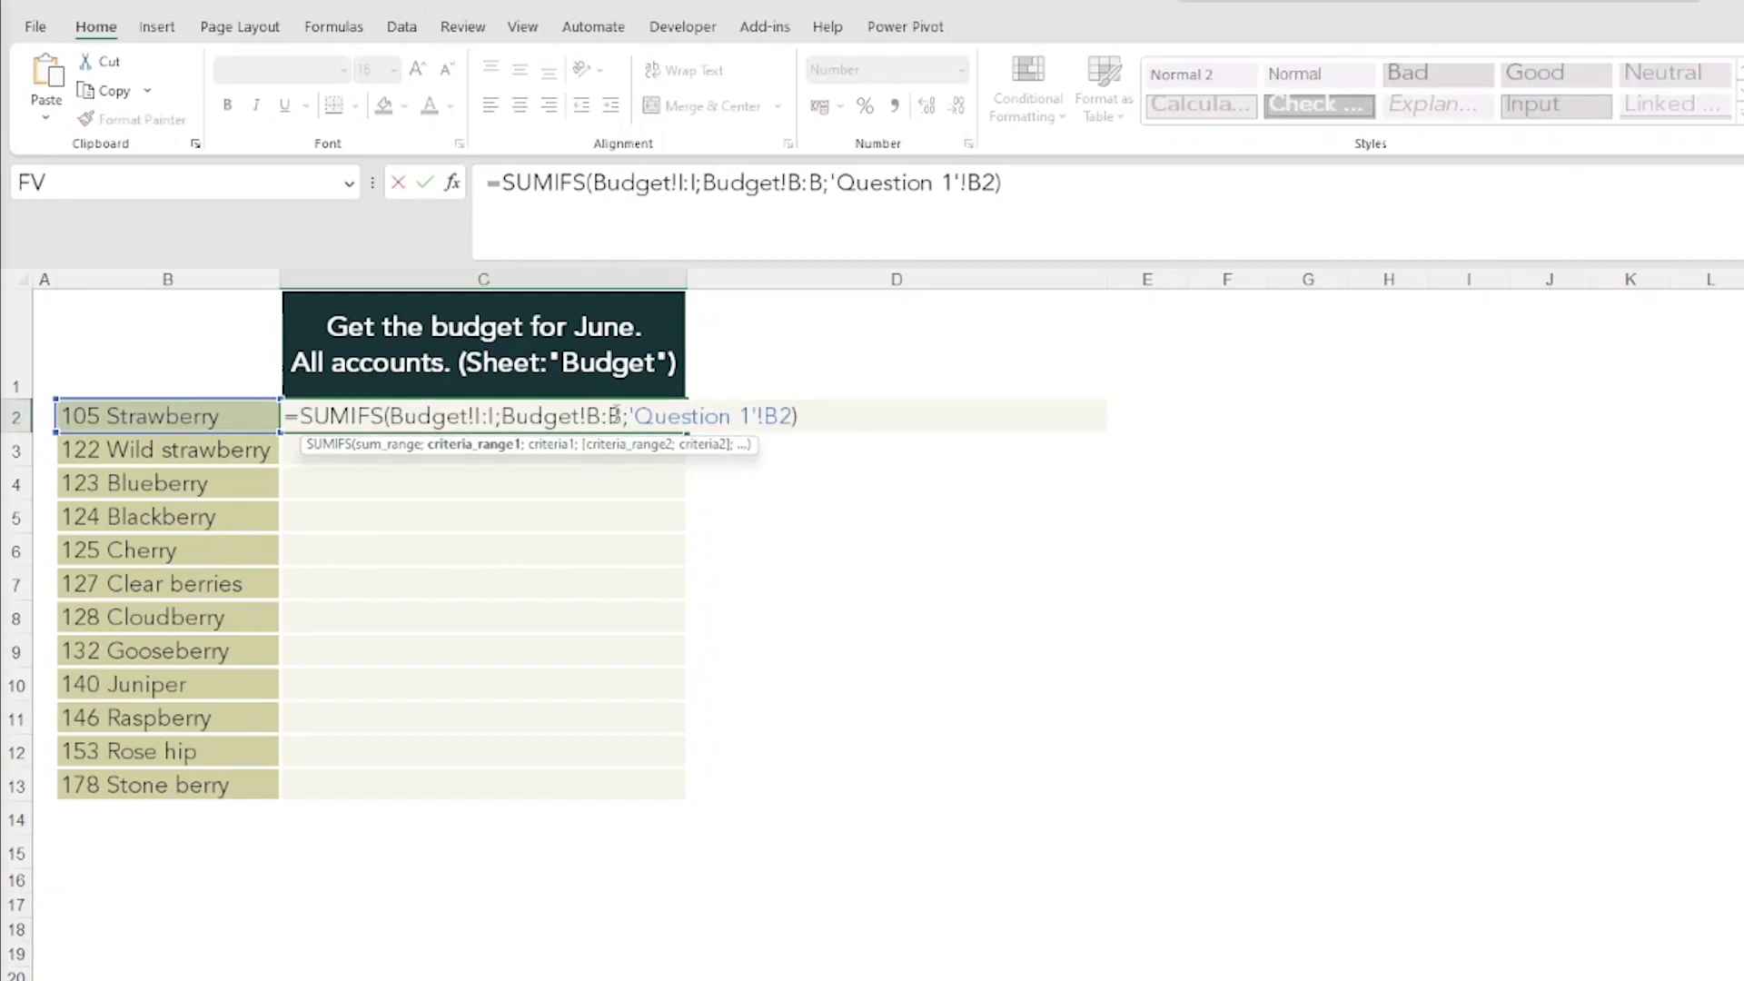
click(772, 416)
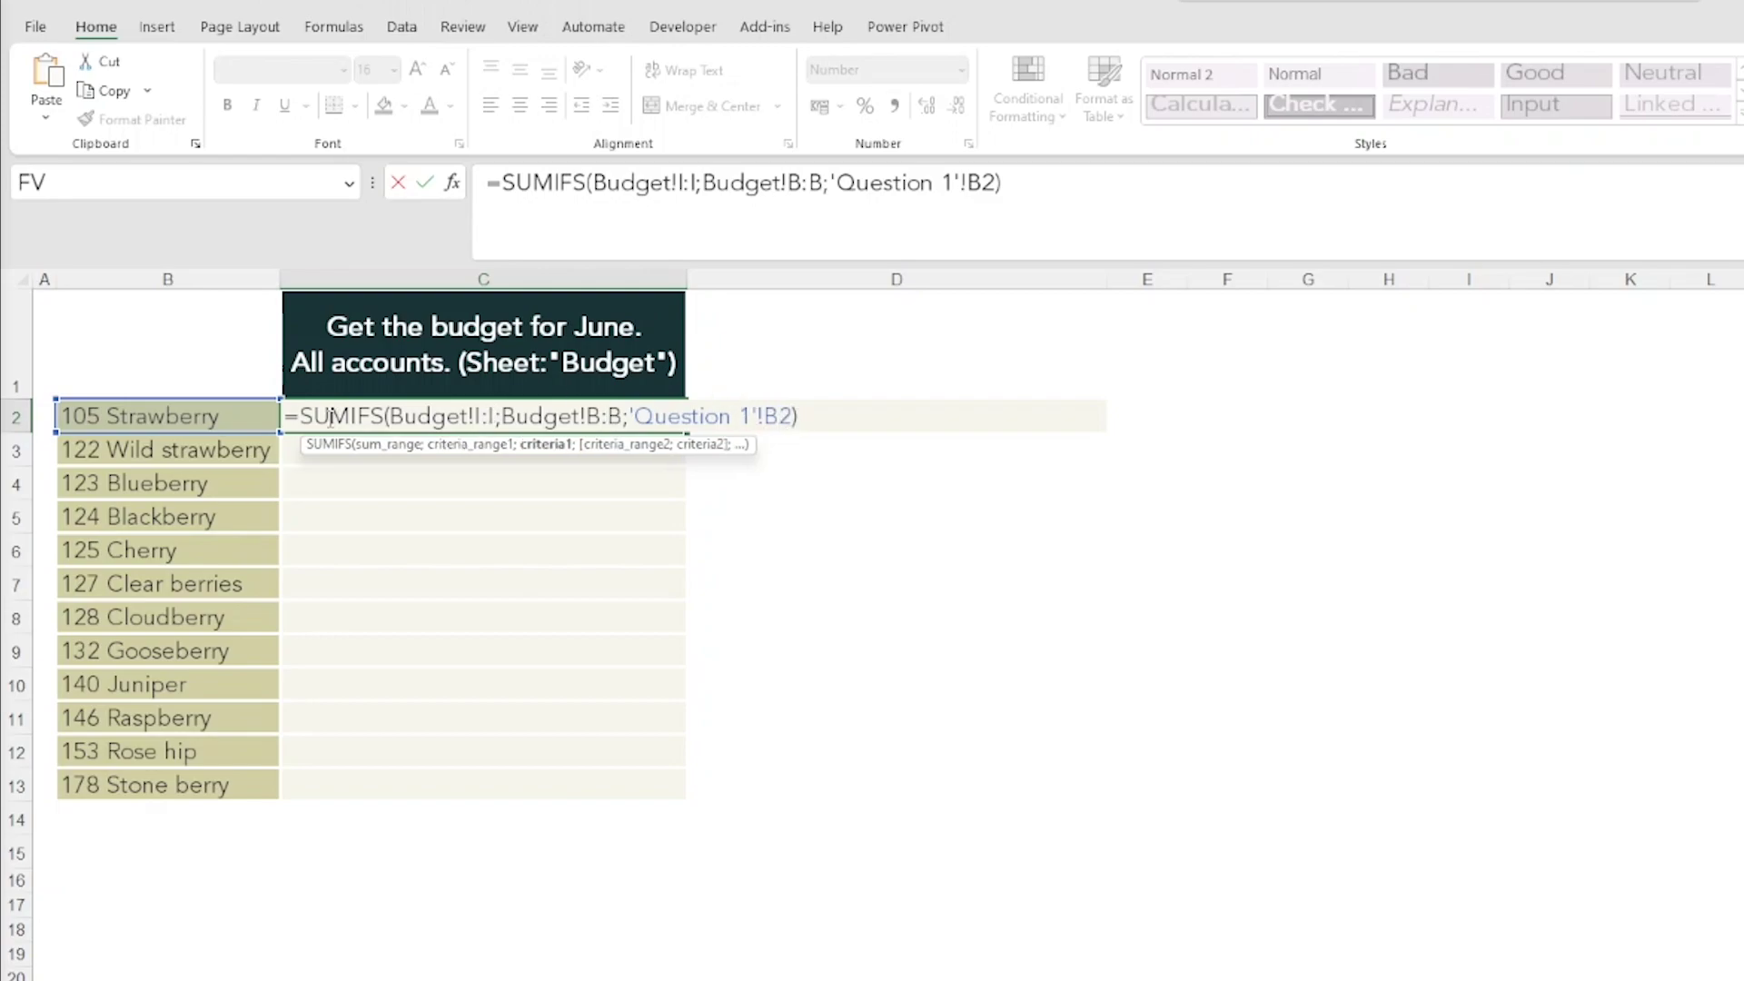
key(ctrl+Return)
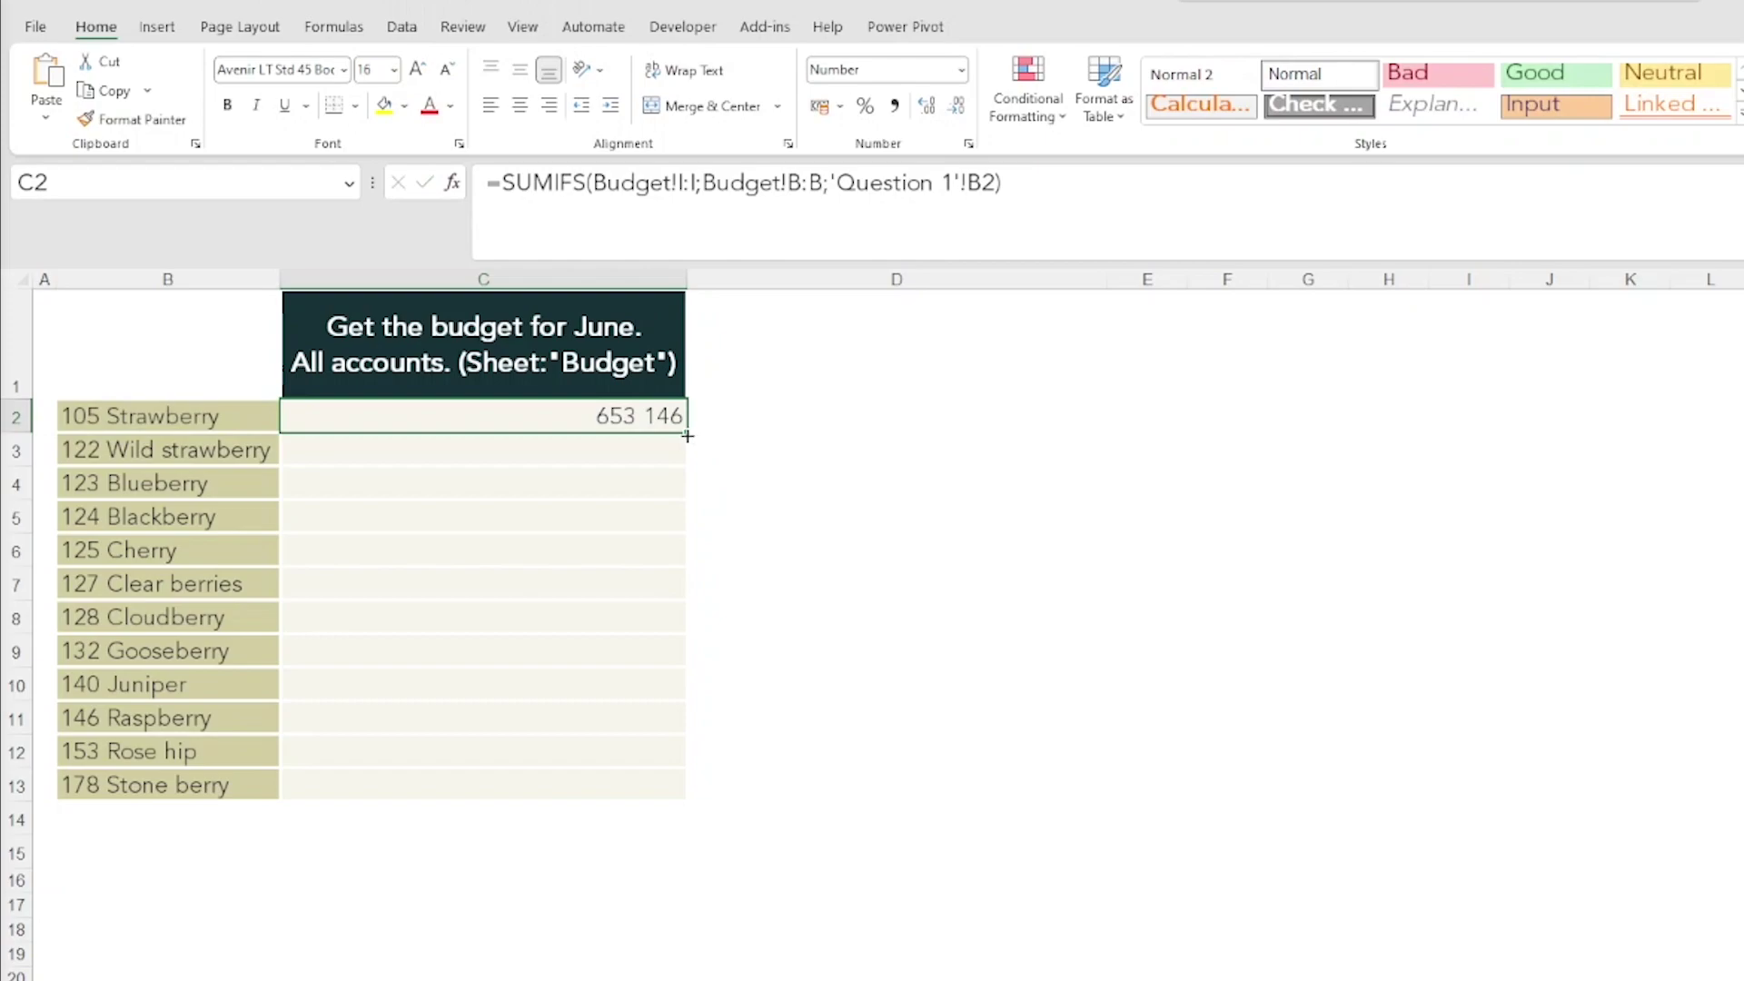
drag(687, 436, 626, 794)
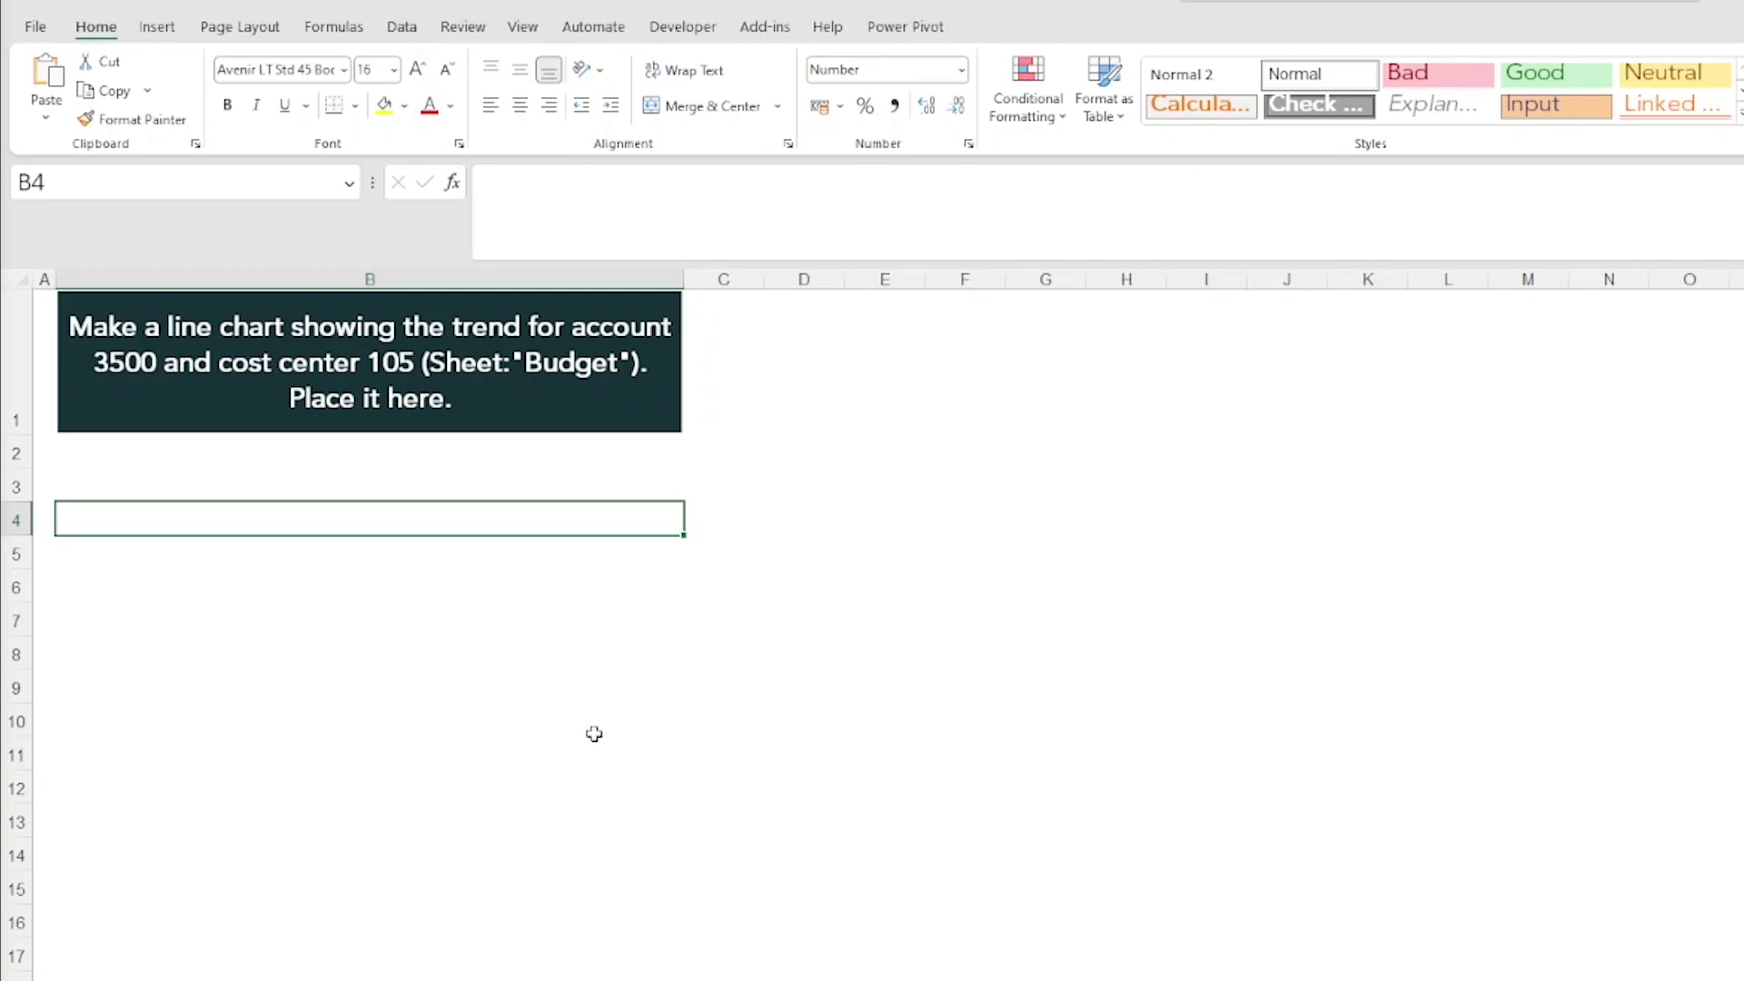
Step: Pick a spot for the line chart on the question sheet, then switch to the Budget sheet
click(244, 462)
click(212, 497)
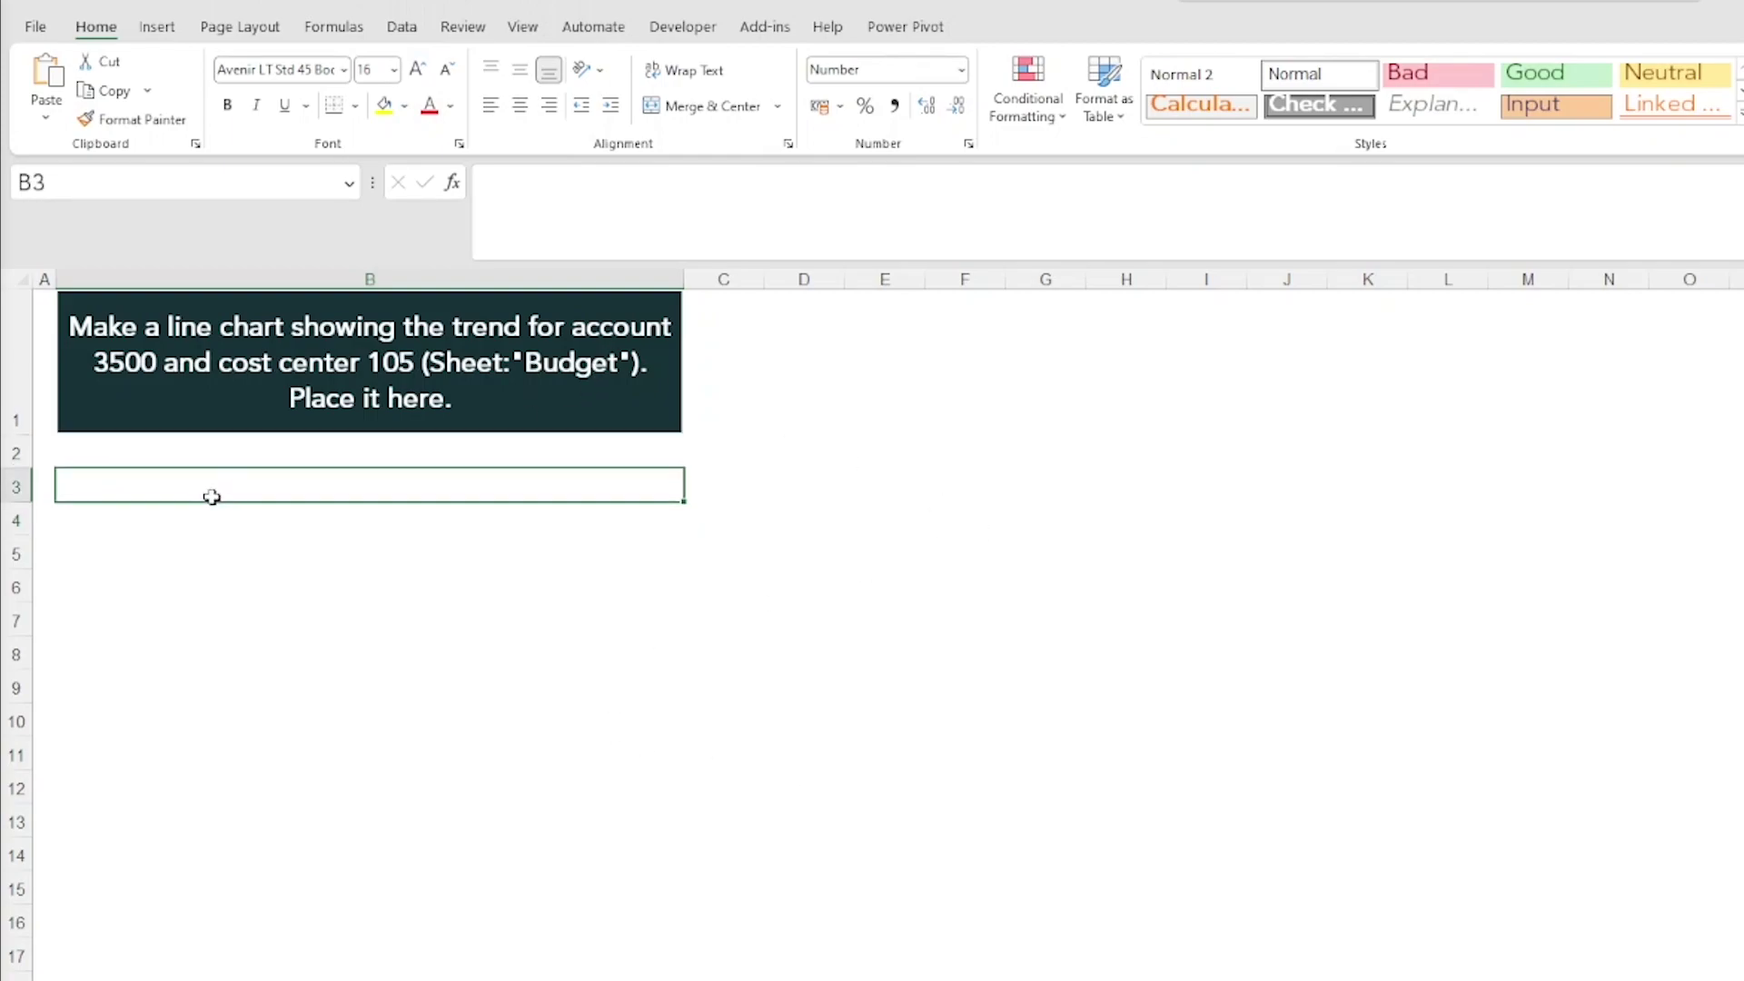
click(205, 534)
click(175, 647)
click(186, 529)
click(189, 479)
key(ctrl+Page_Down)
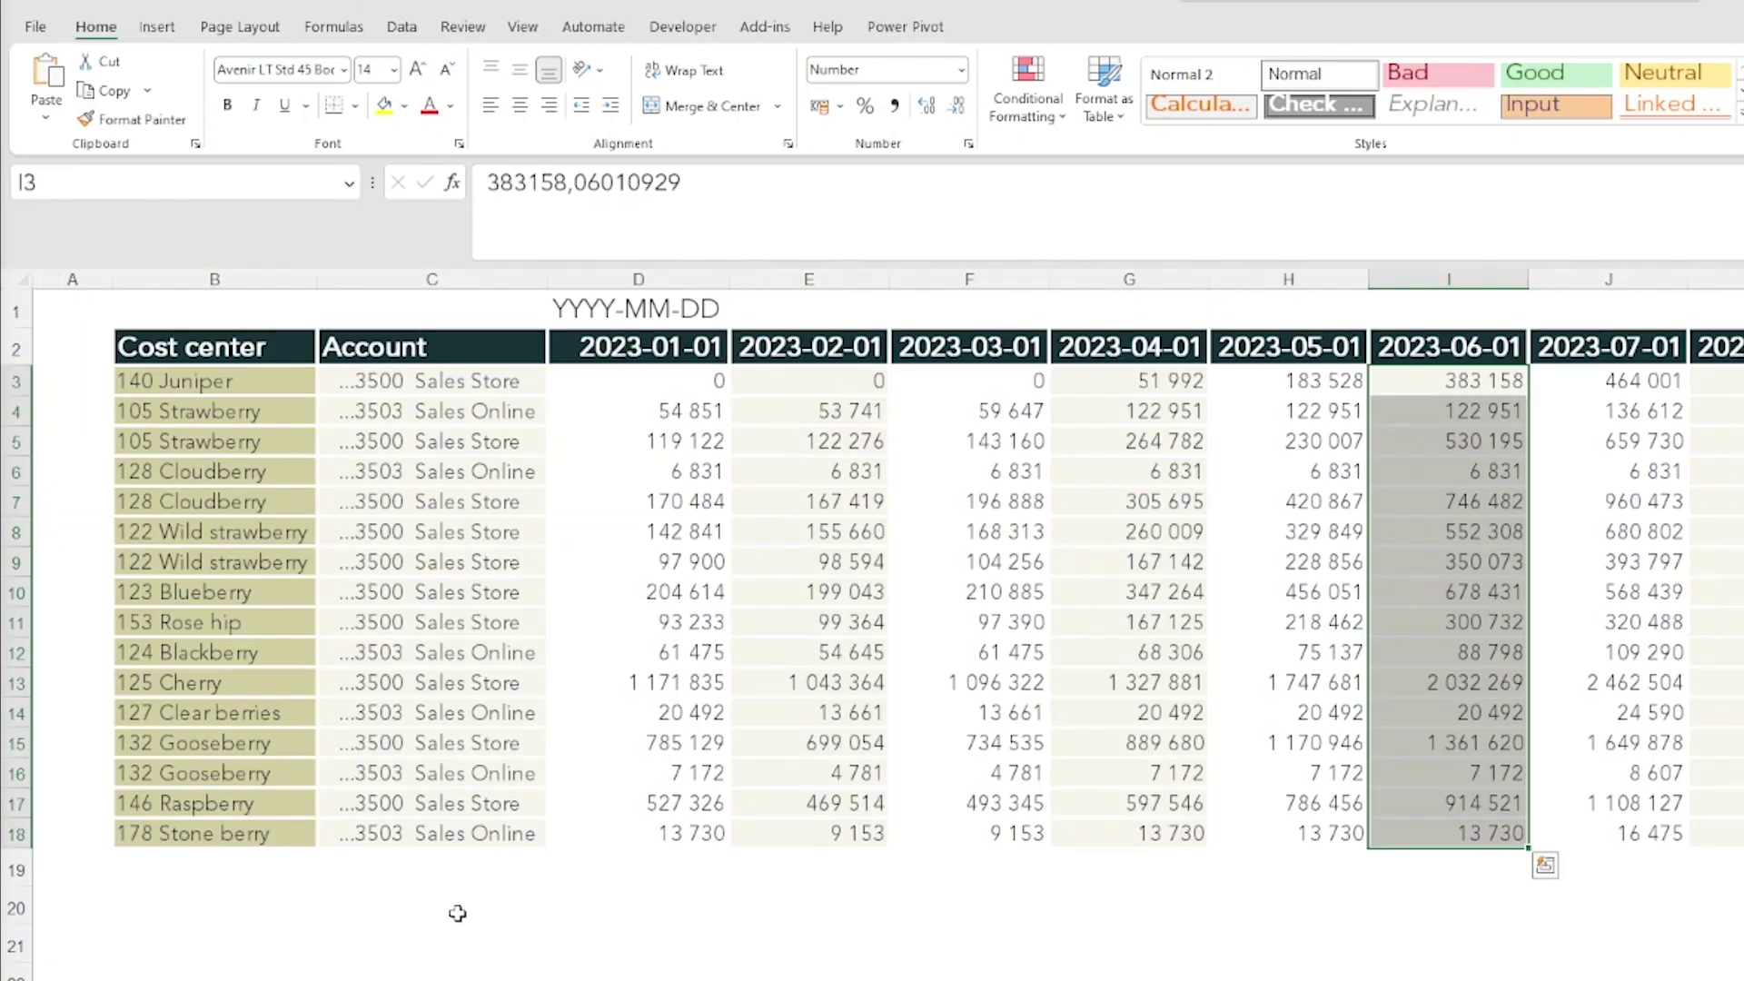
click(284, 498)
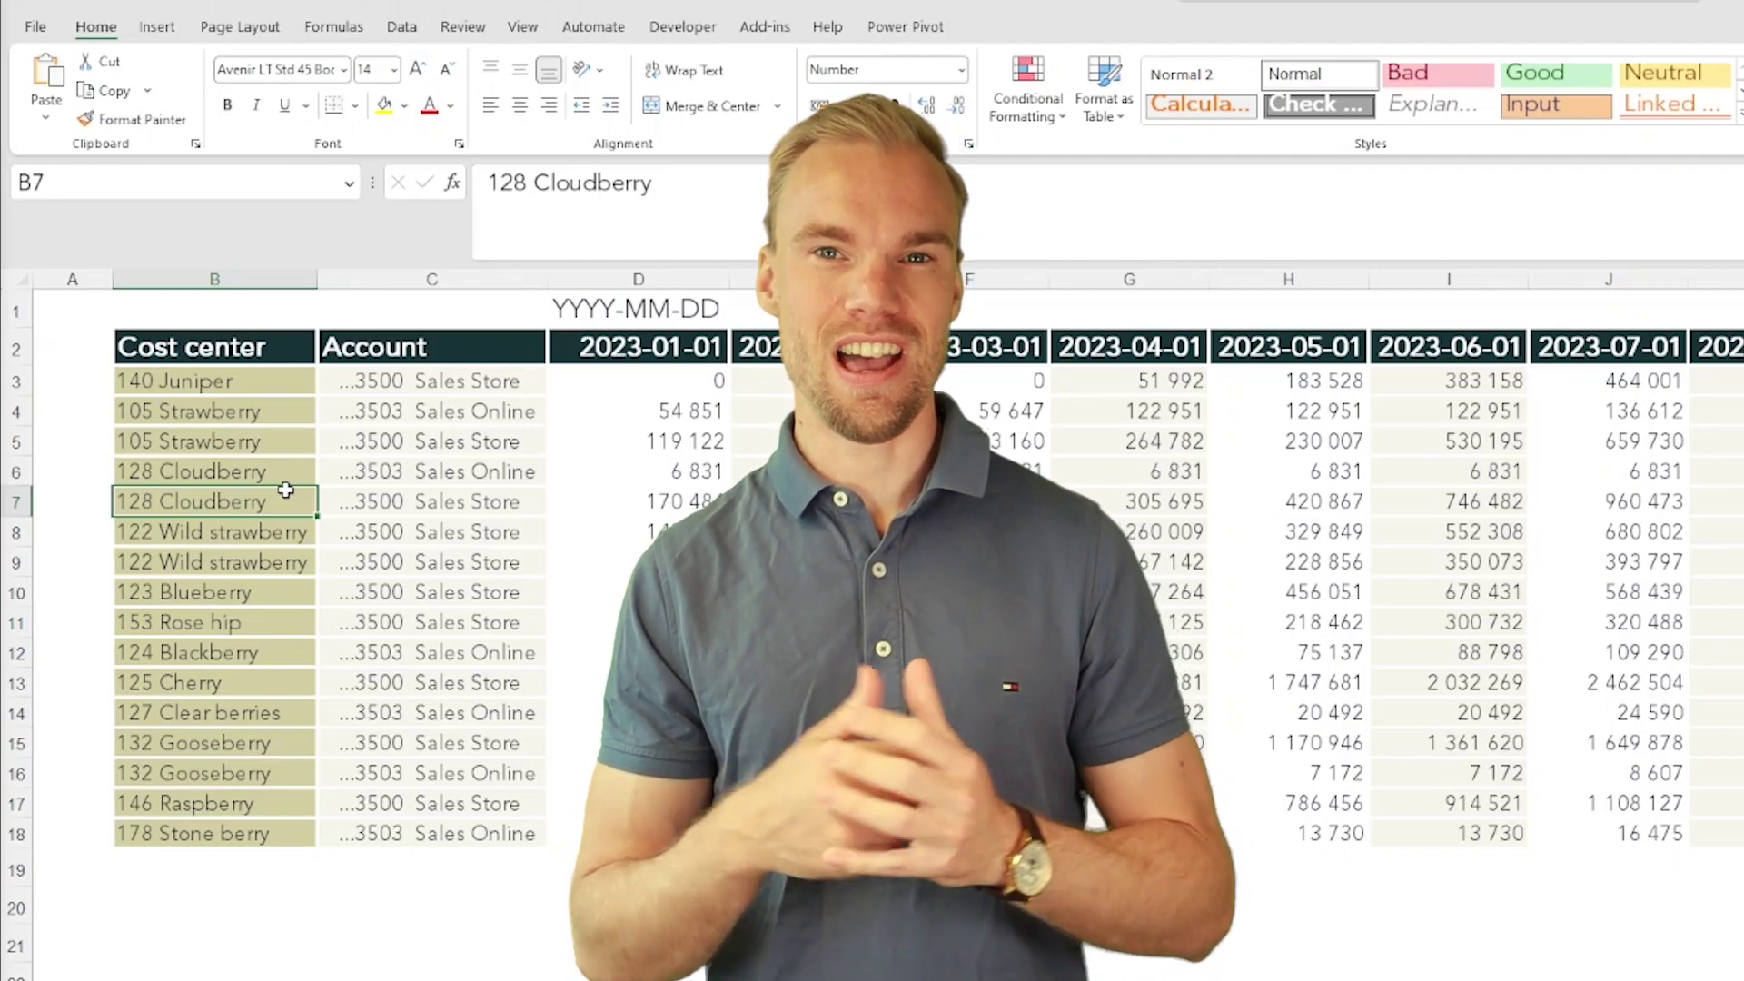
Step: Check the 105 Strawberry row and select the whole budget table B2:O18
click(15, 441)
click(159, 437)
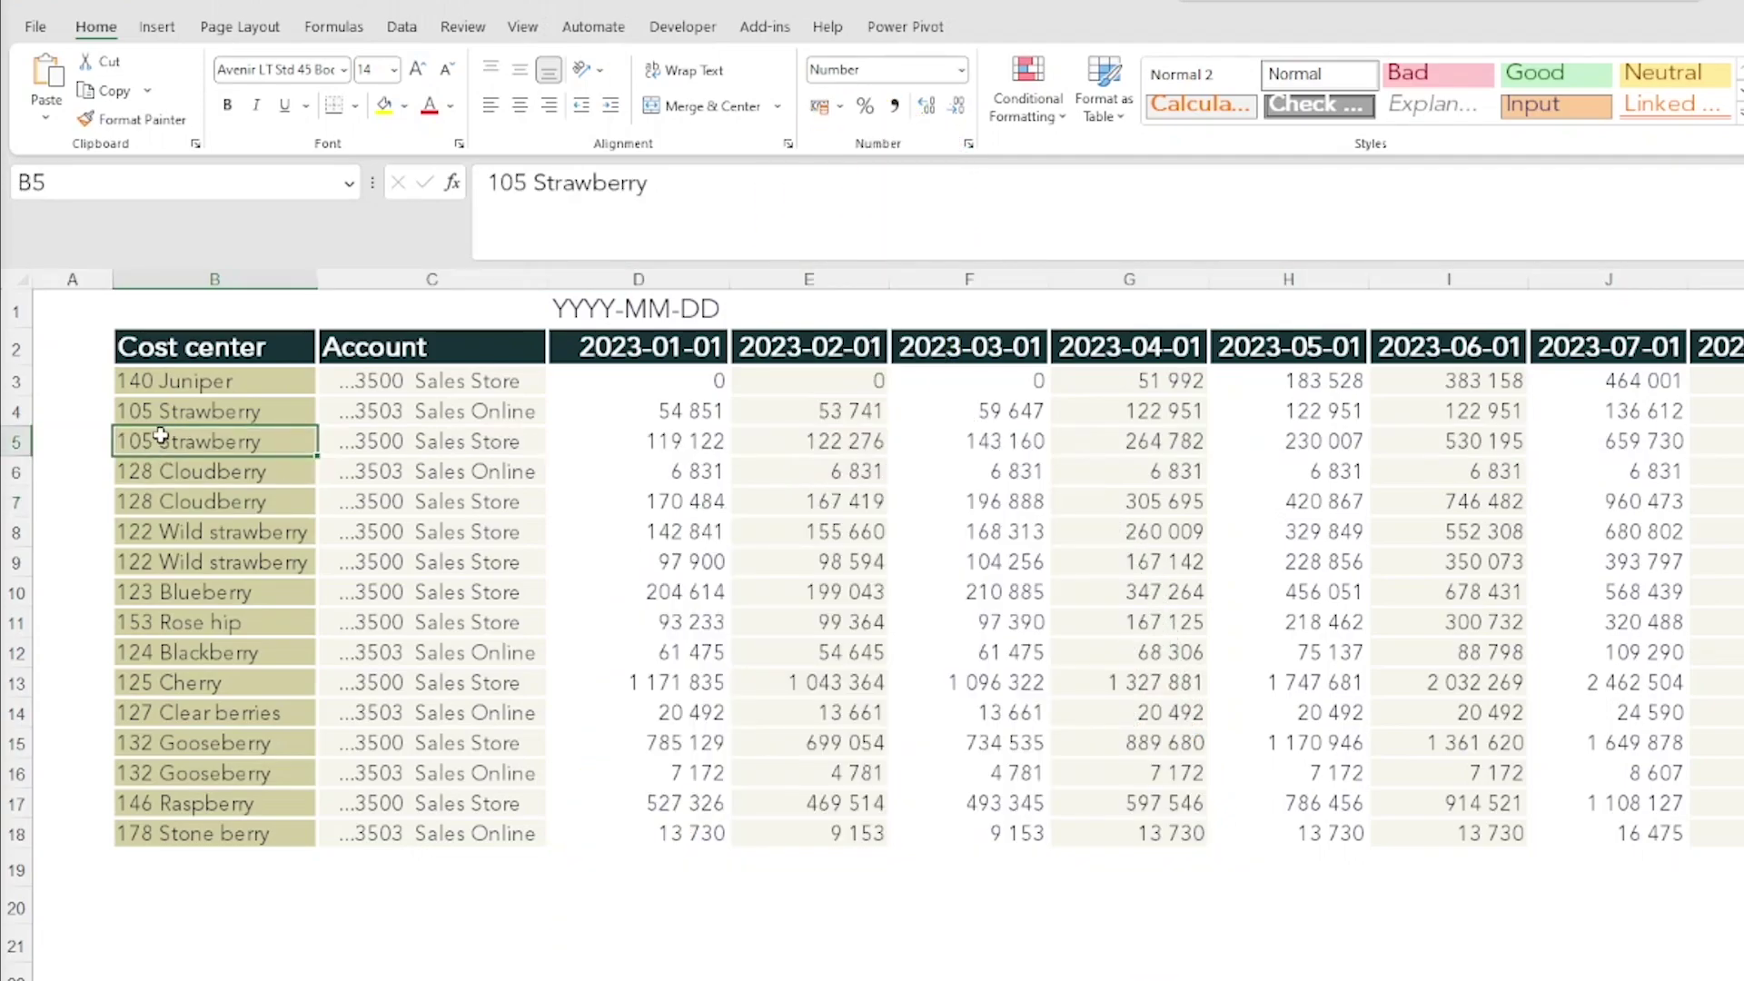
click(417, 442)
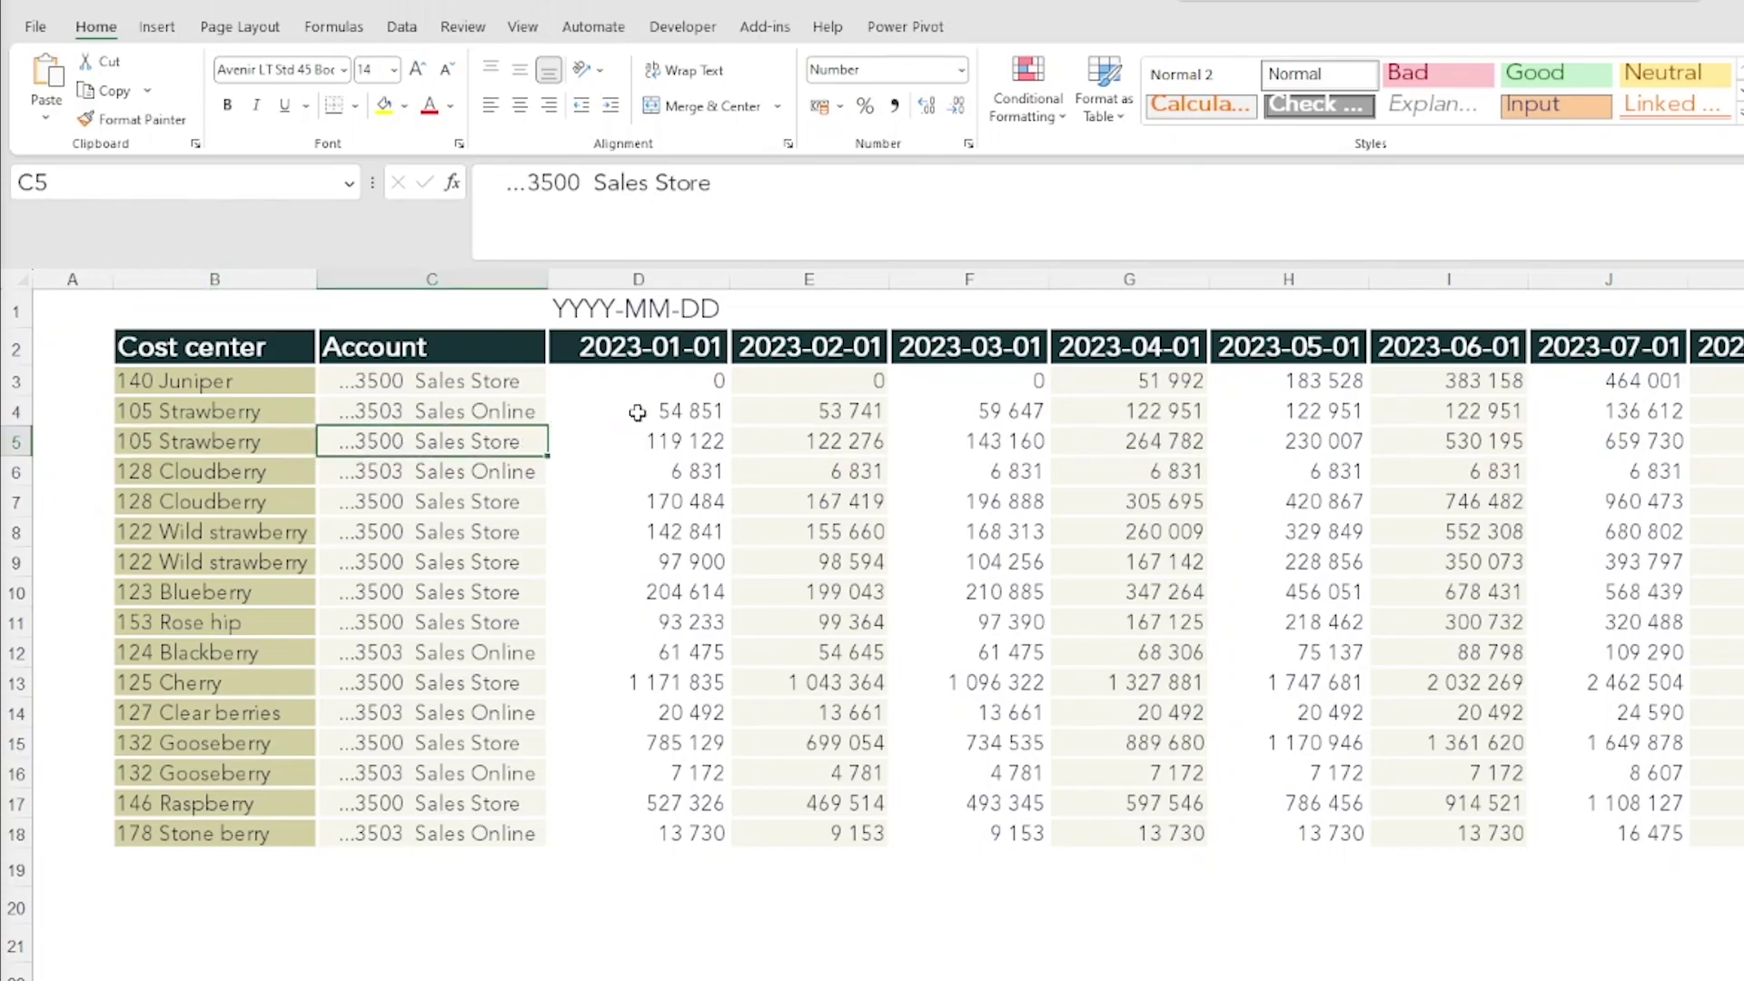
drag(643, 437, 576, 448)
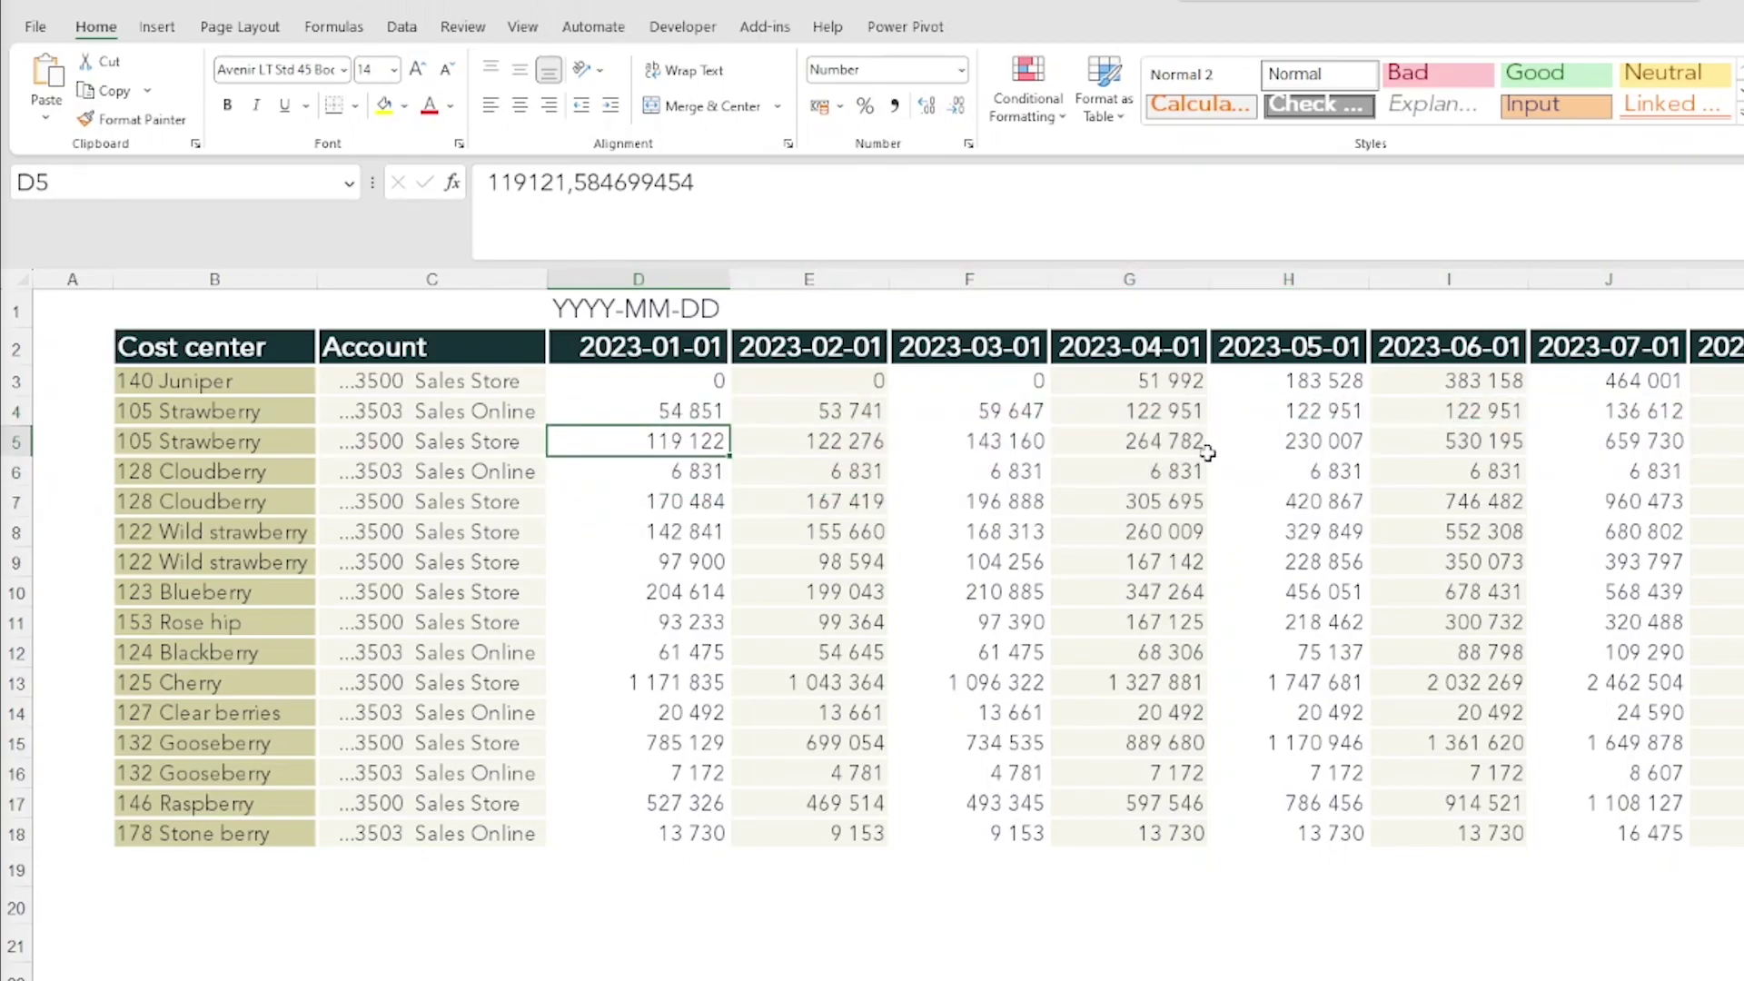
click(270, 351)
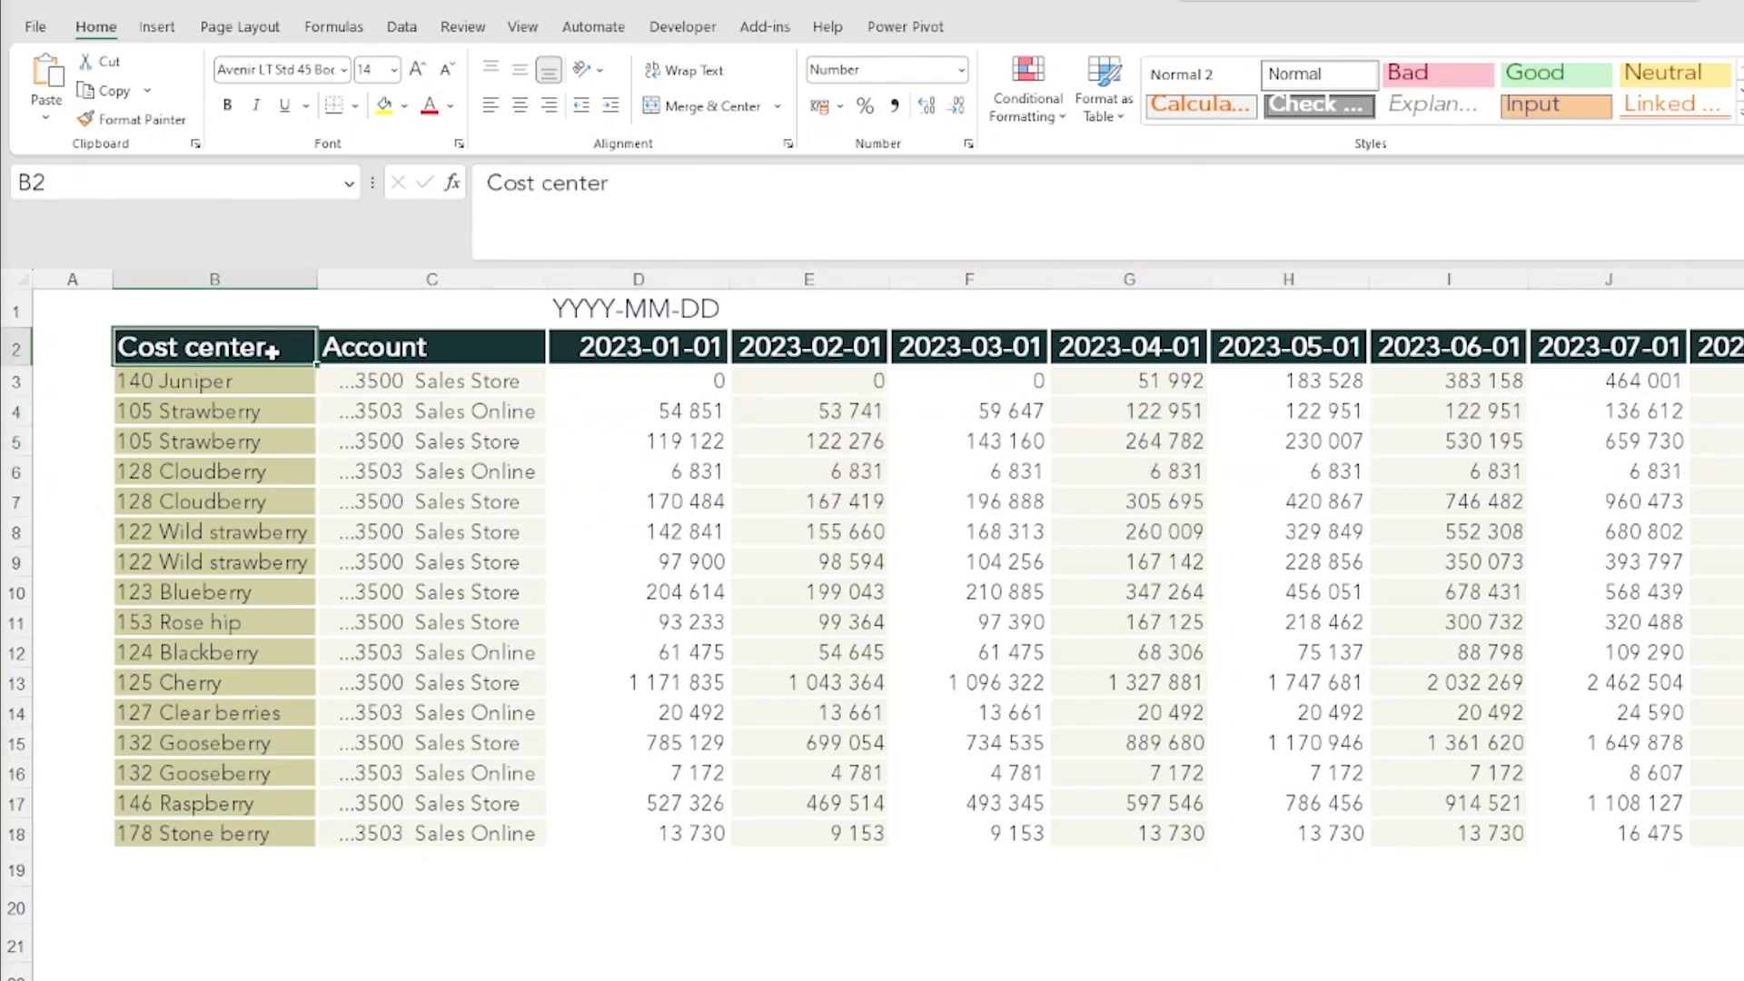
drag(270, 350, 1743, 835)
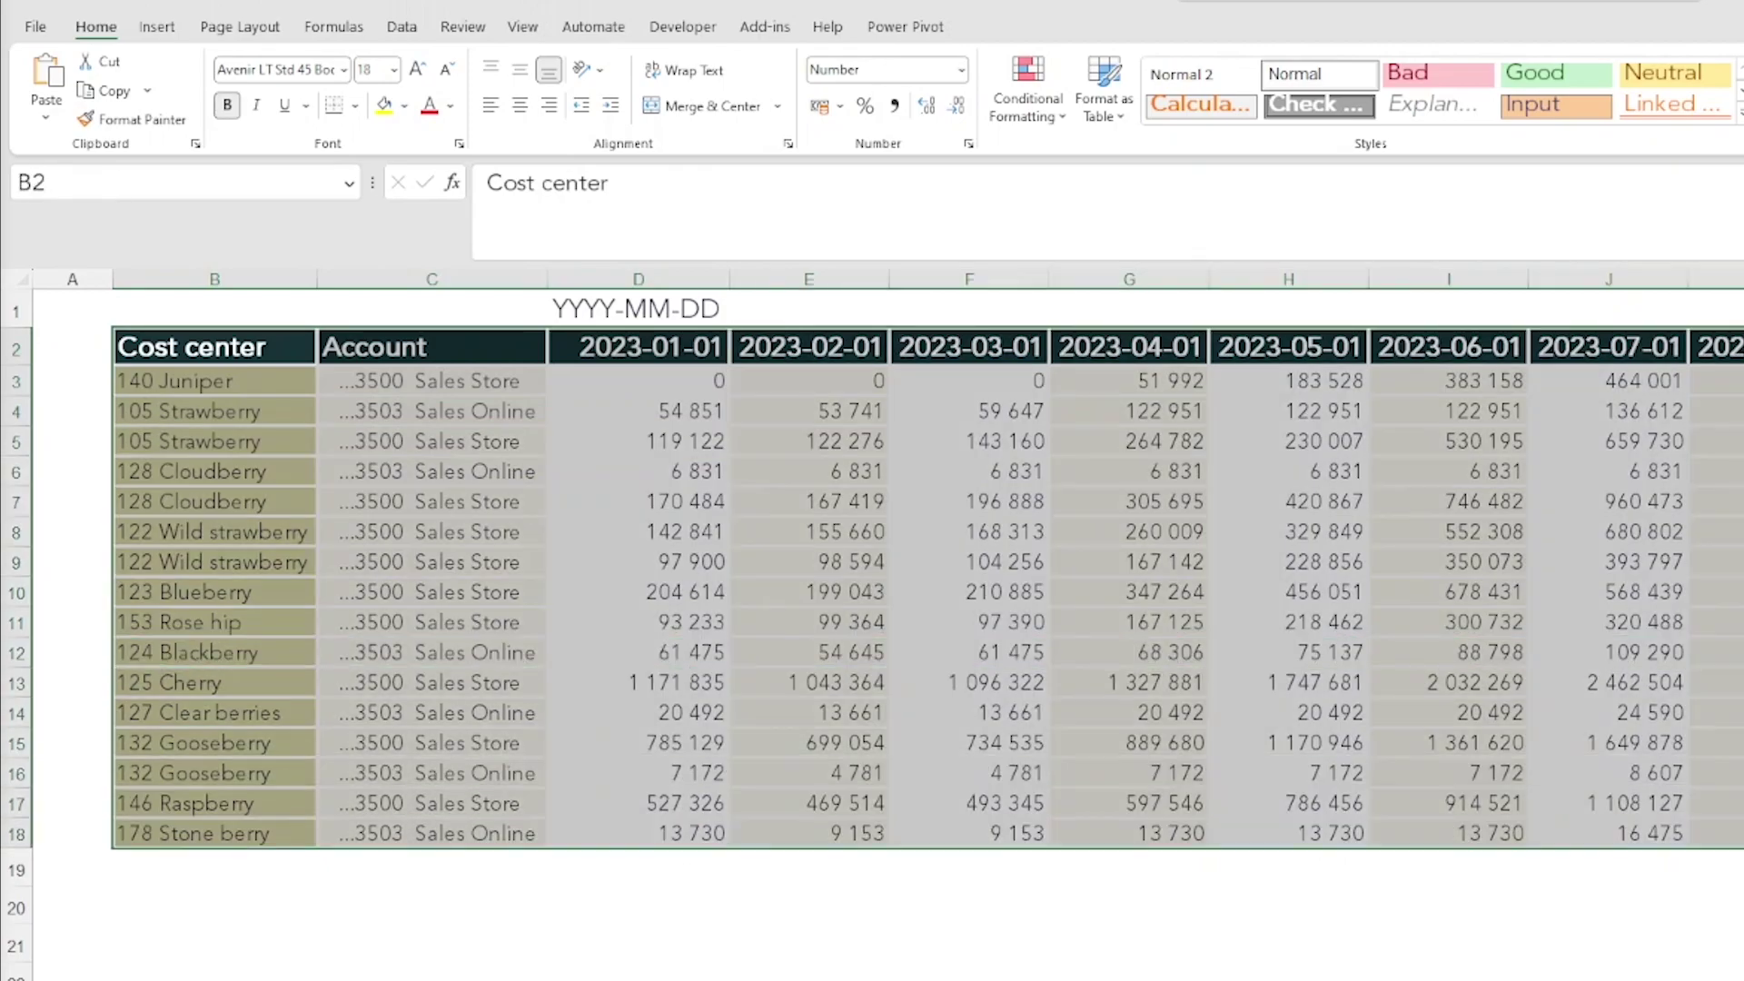
Step: Insert a trial line chart filtered to 105 Strawberry Sales Store, then delete it
click(168, 30)
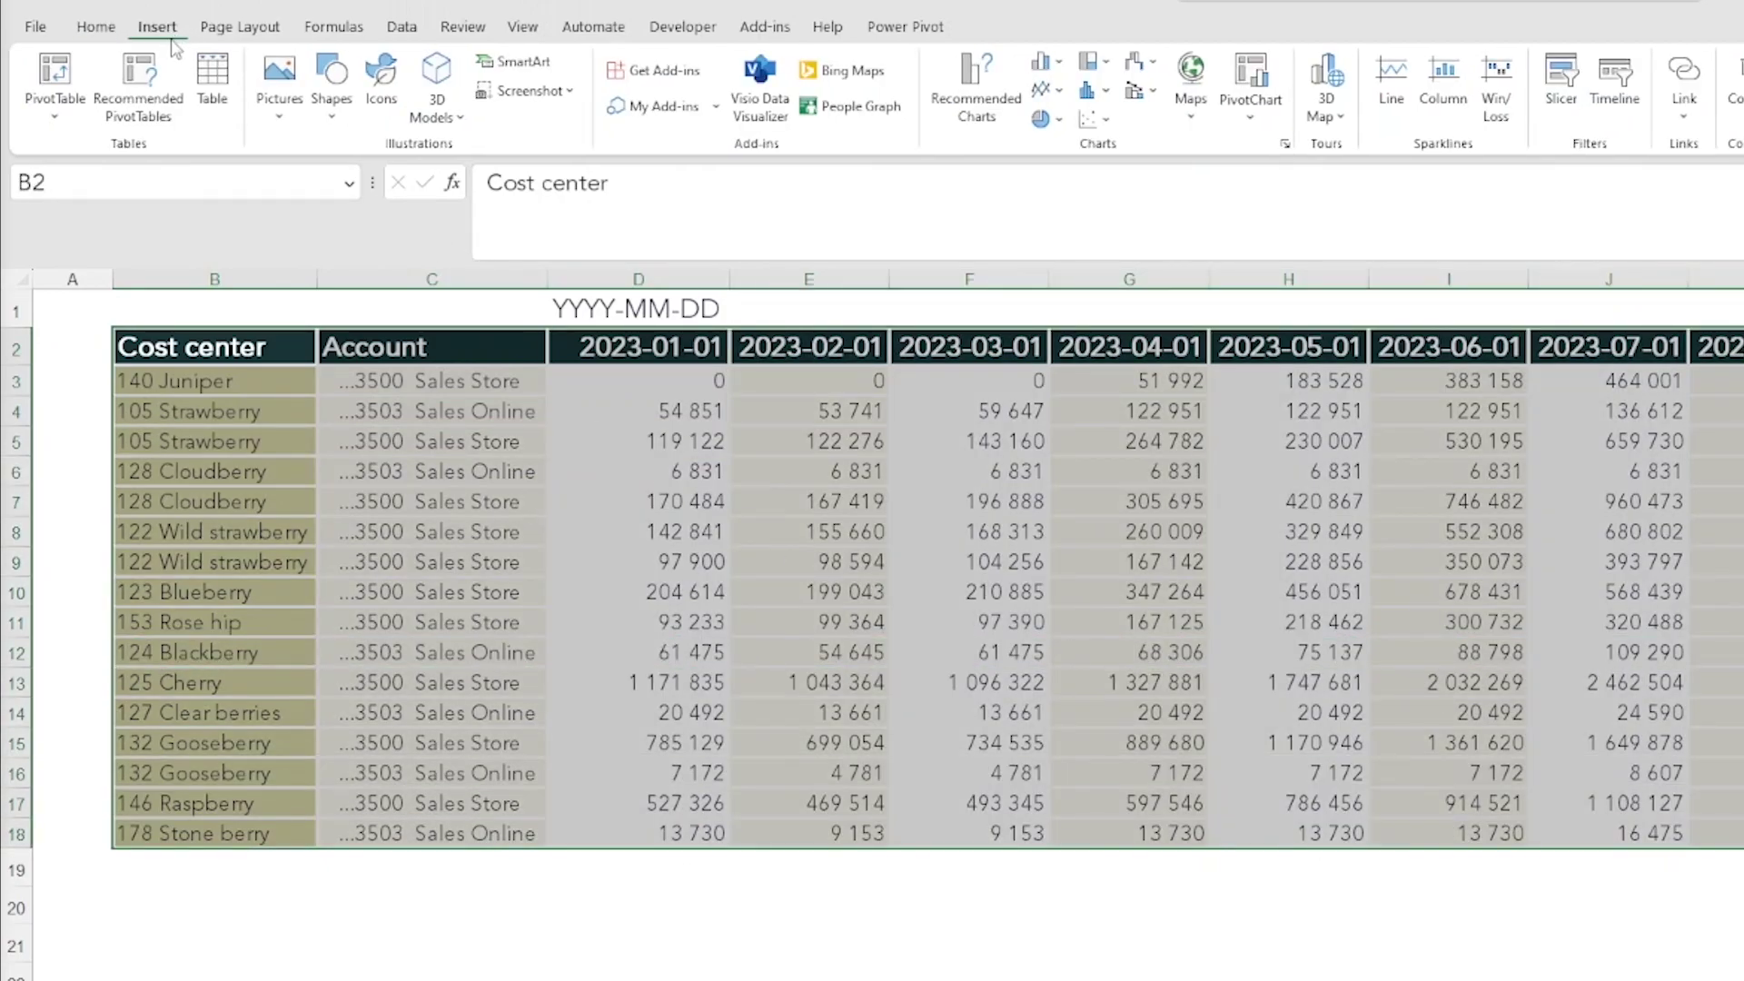
click(1041, 90)
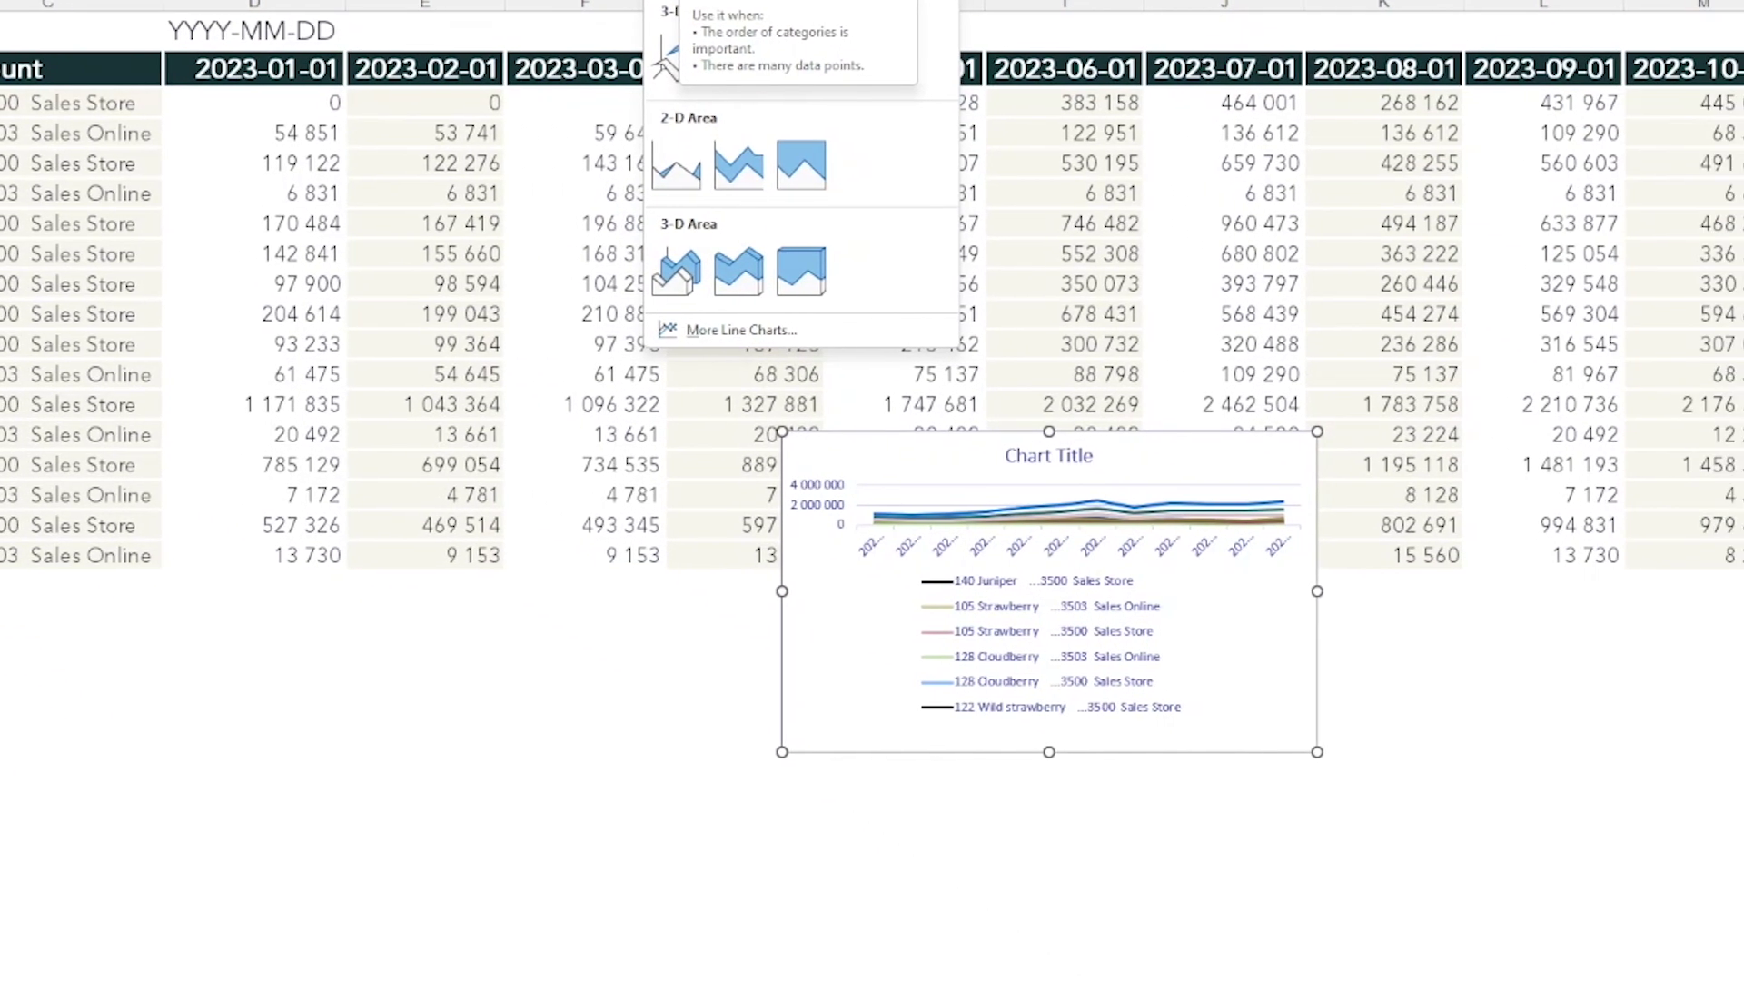
click(722, 1)
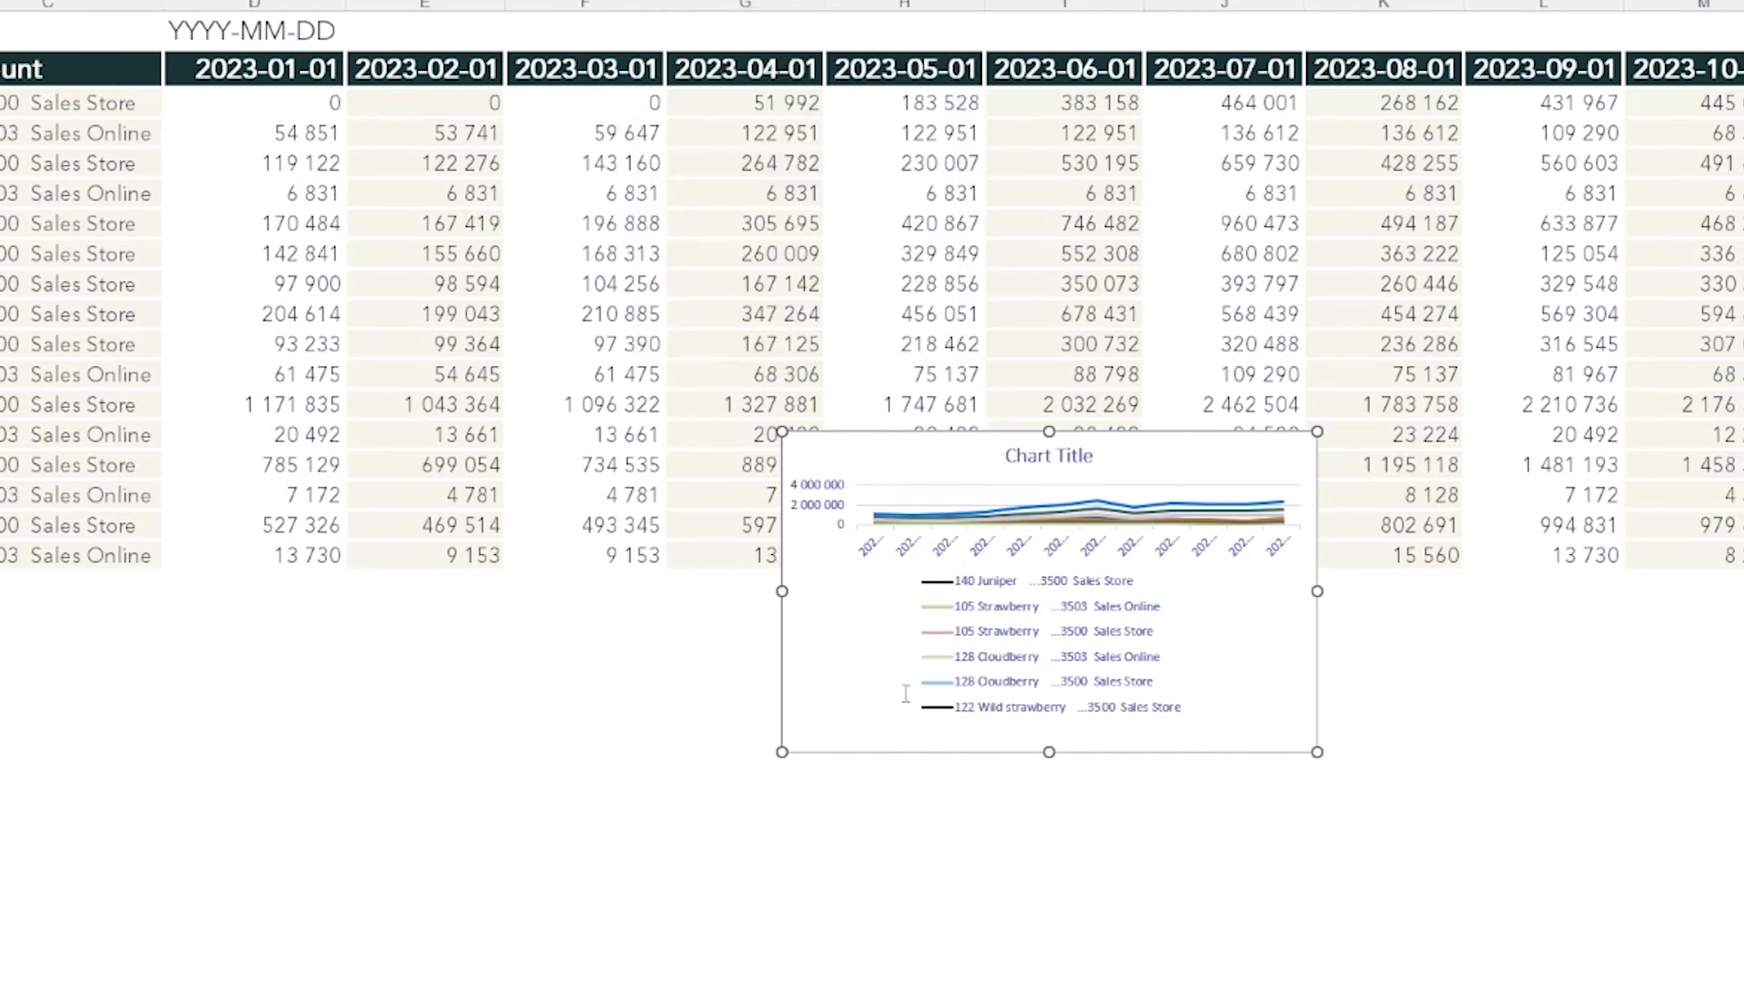
click(1392, 563)
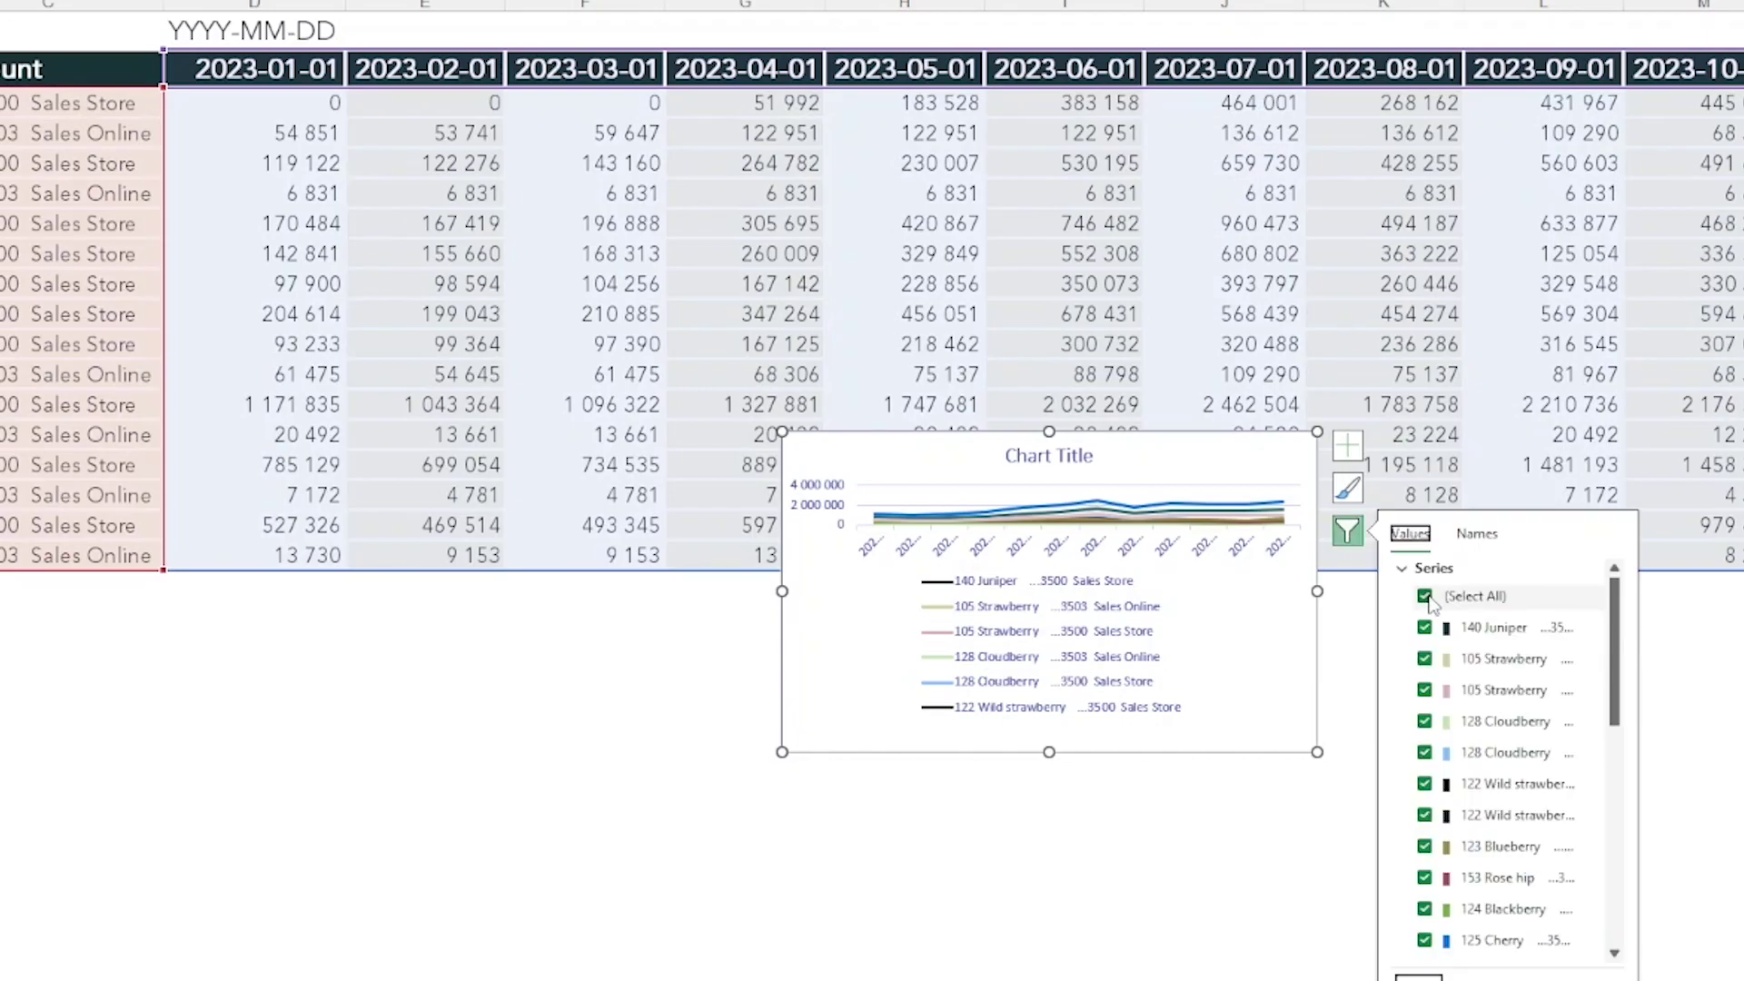
click(1428, 598)
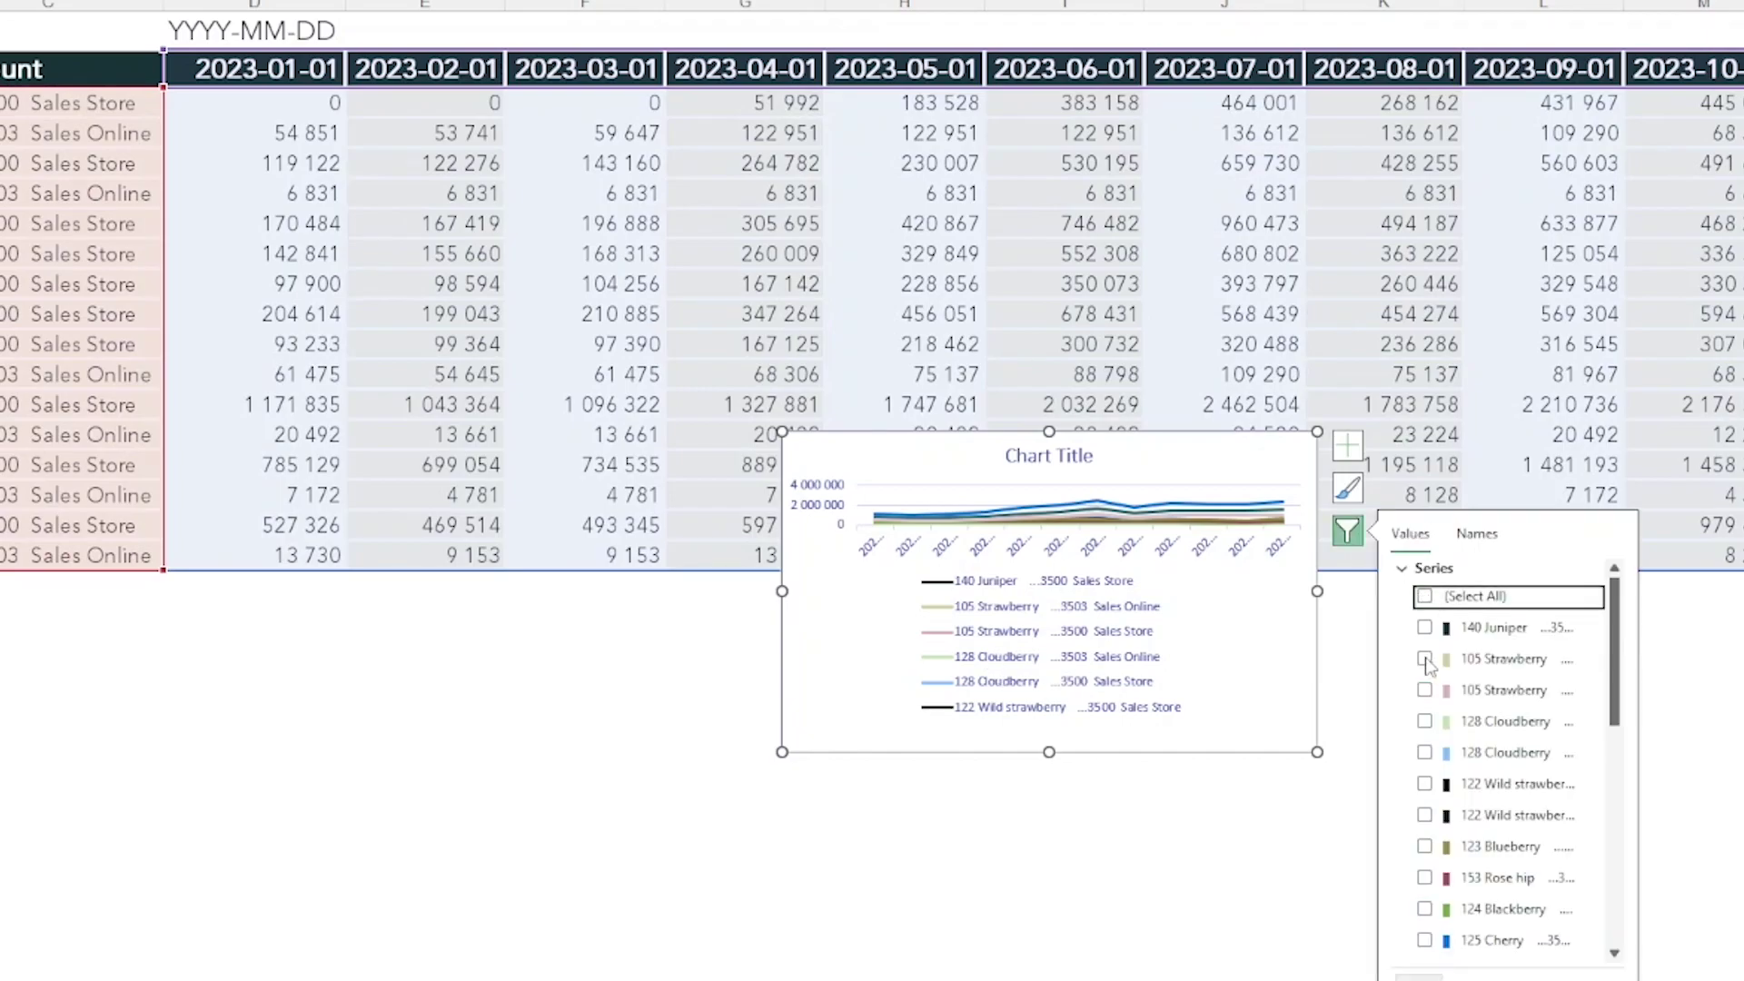
click(1424, 689)
click(1418, 977)
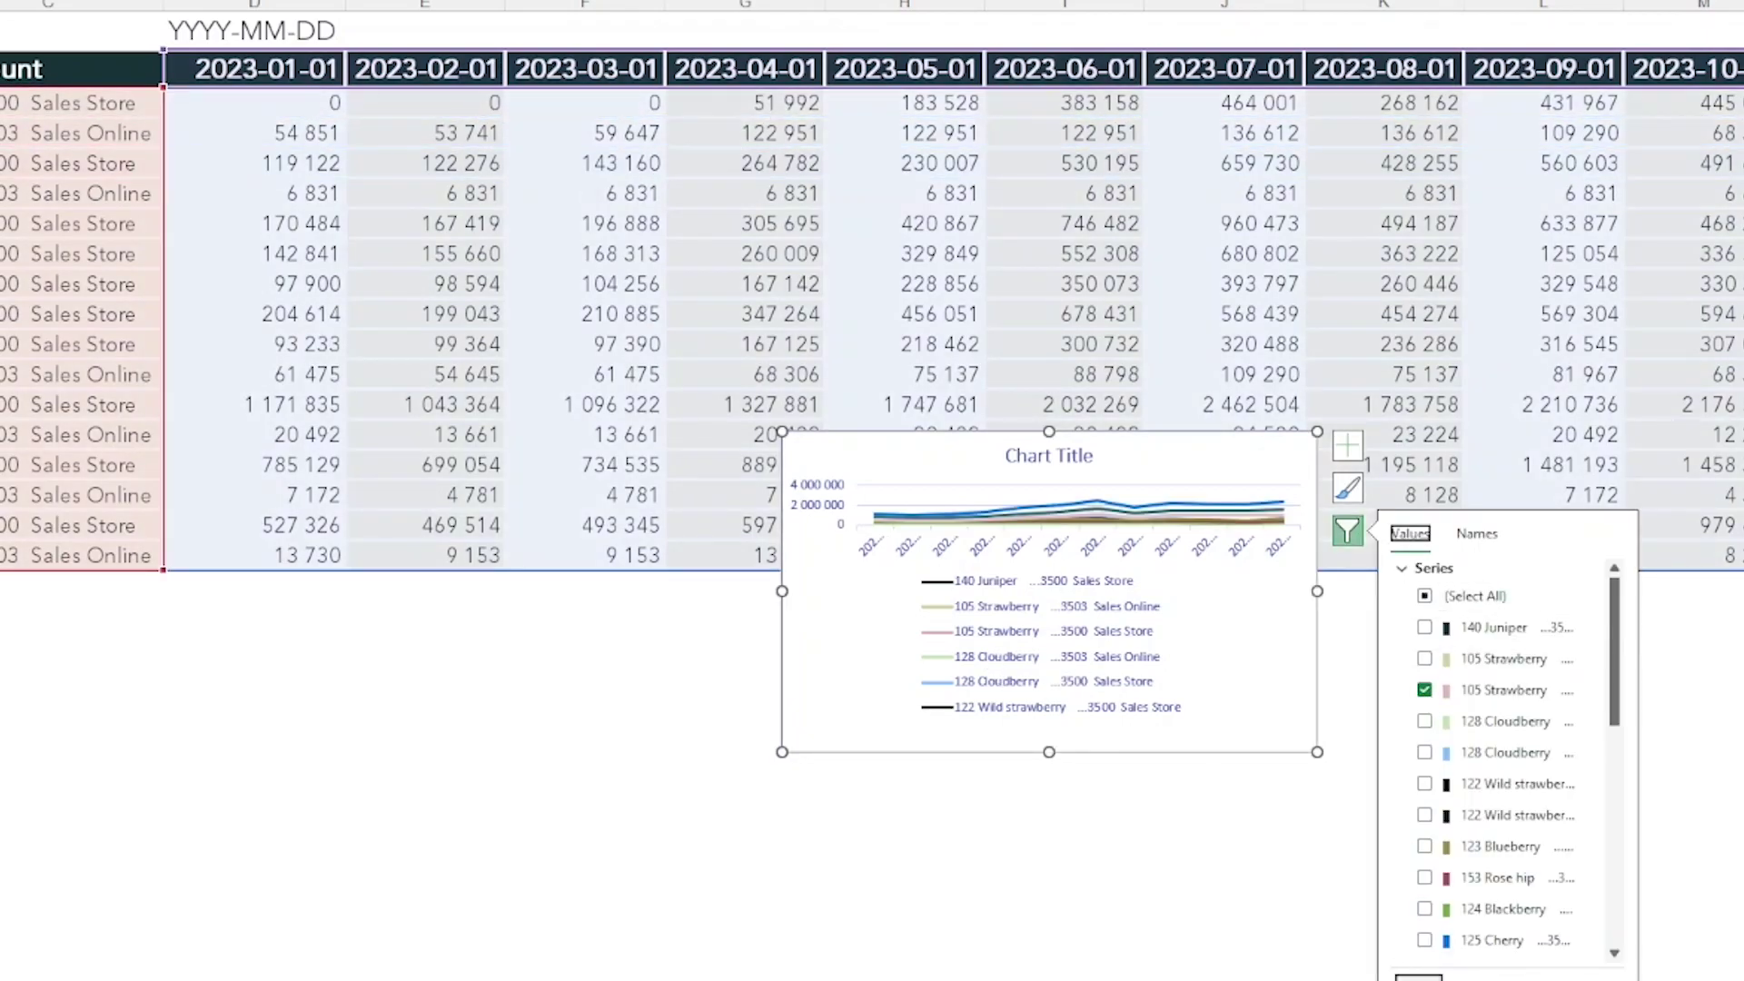
click(1271, 446)
key(Delete)
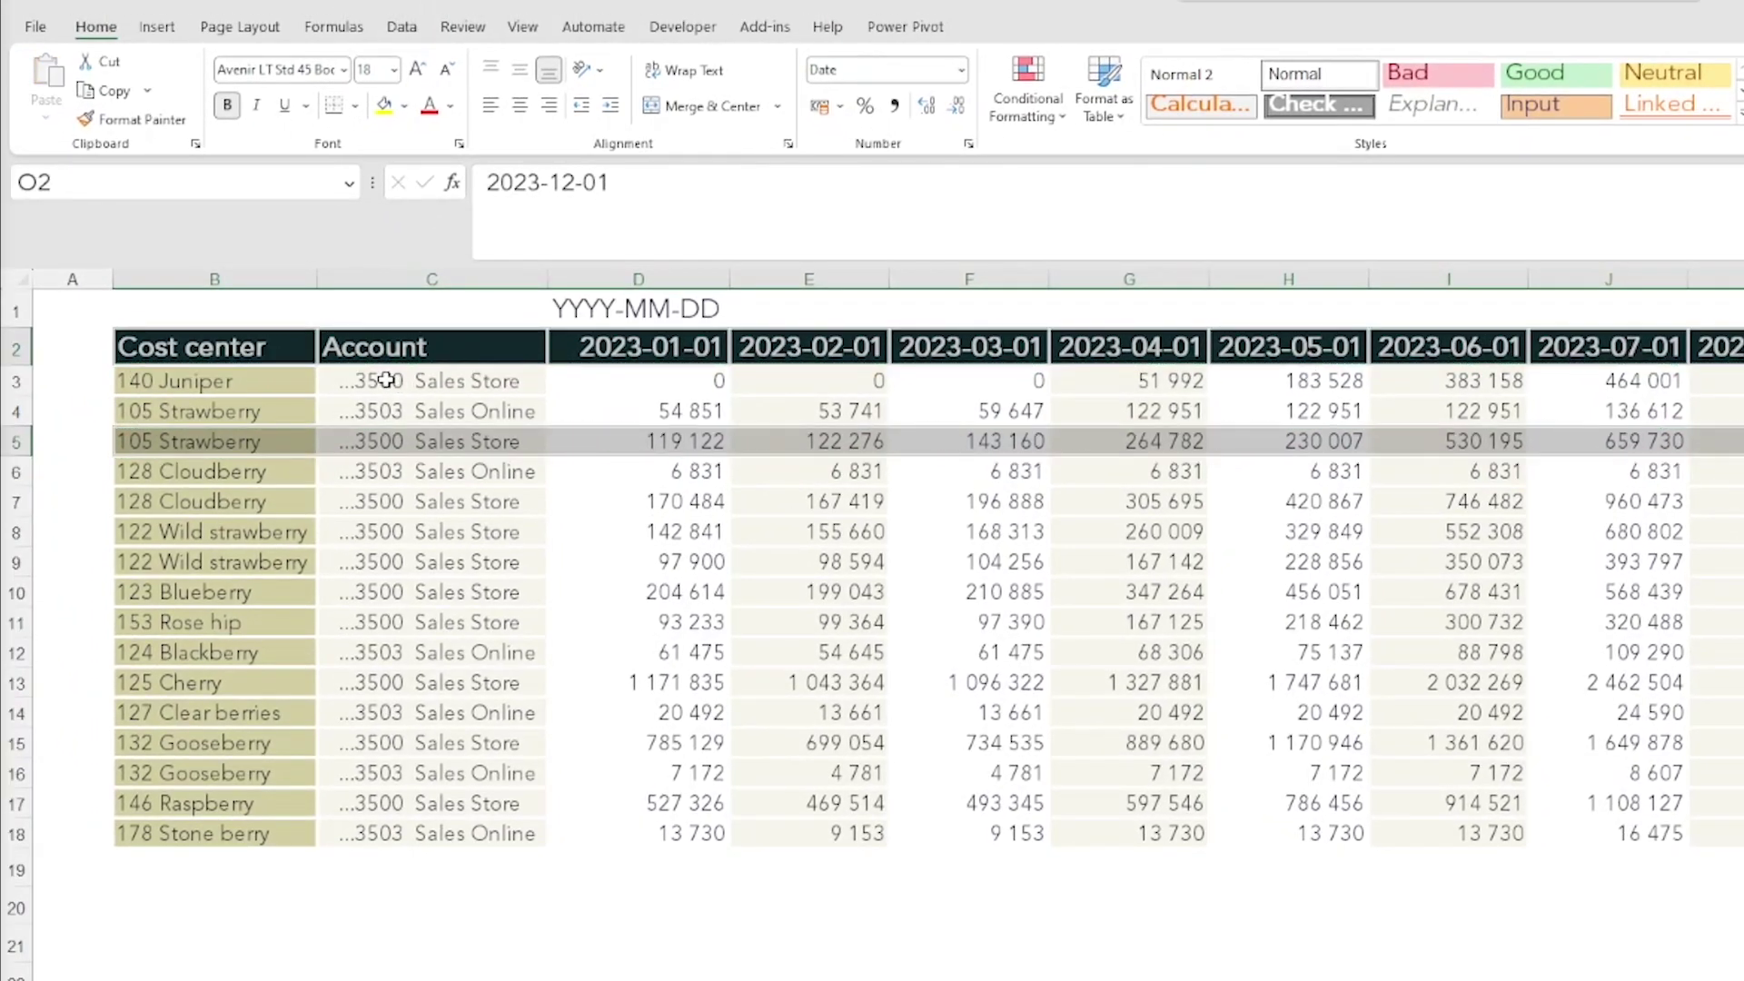
Step: Insert a 2-D line chart of the 105 Strawberry row and cut it from the Budget sheet
click(156, 27)
click(1049, 89)
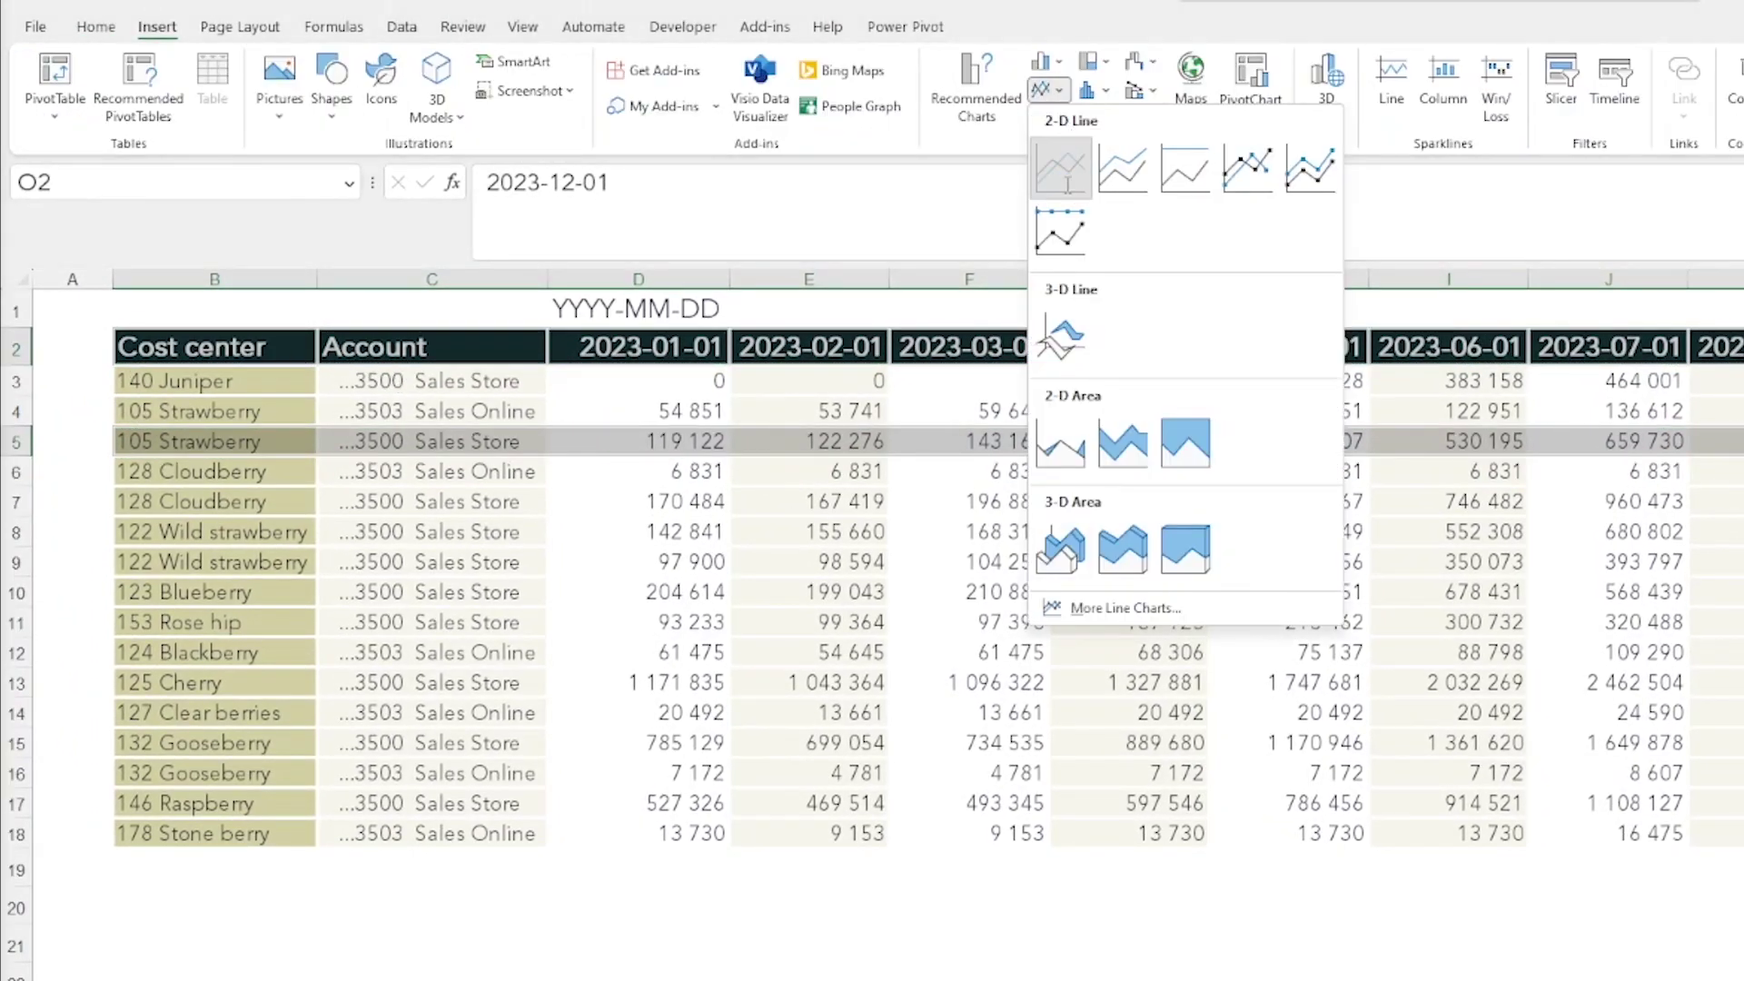
click(1061, 171)
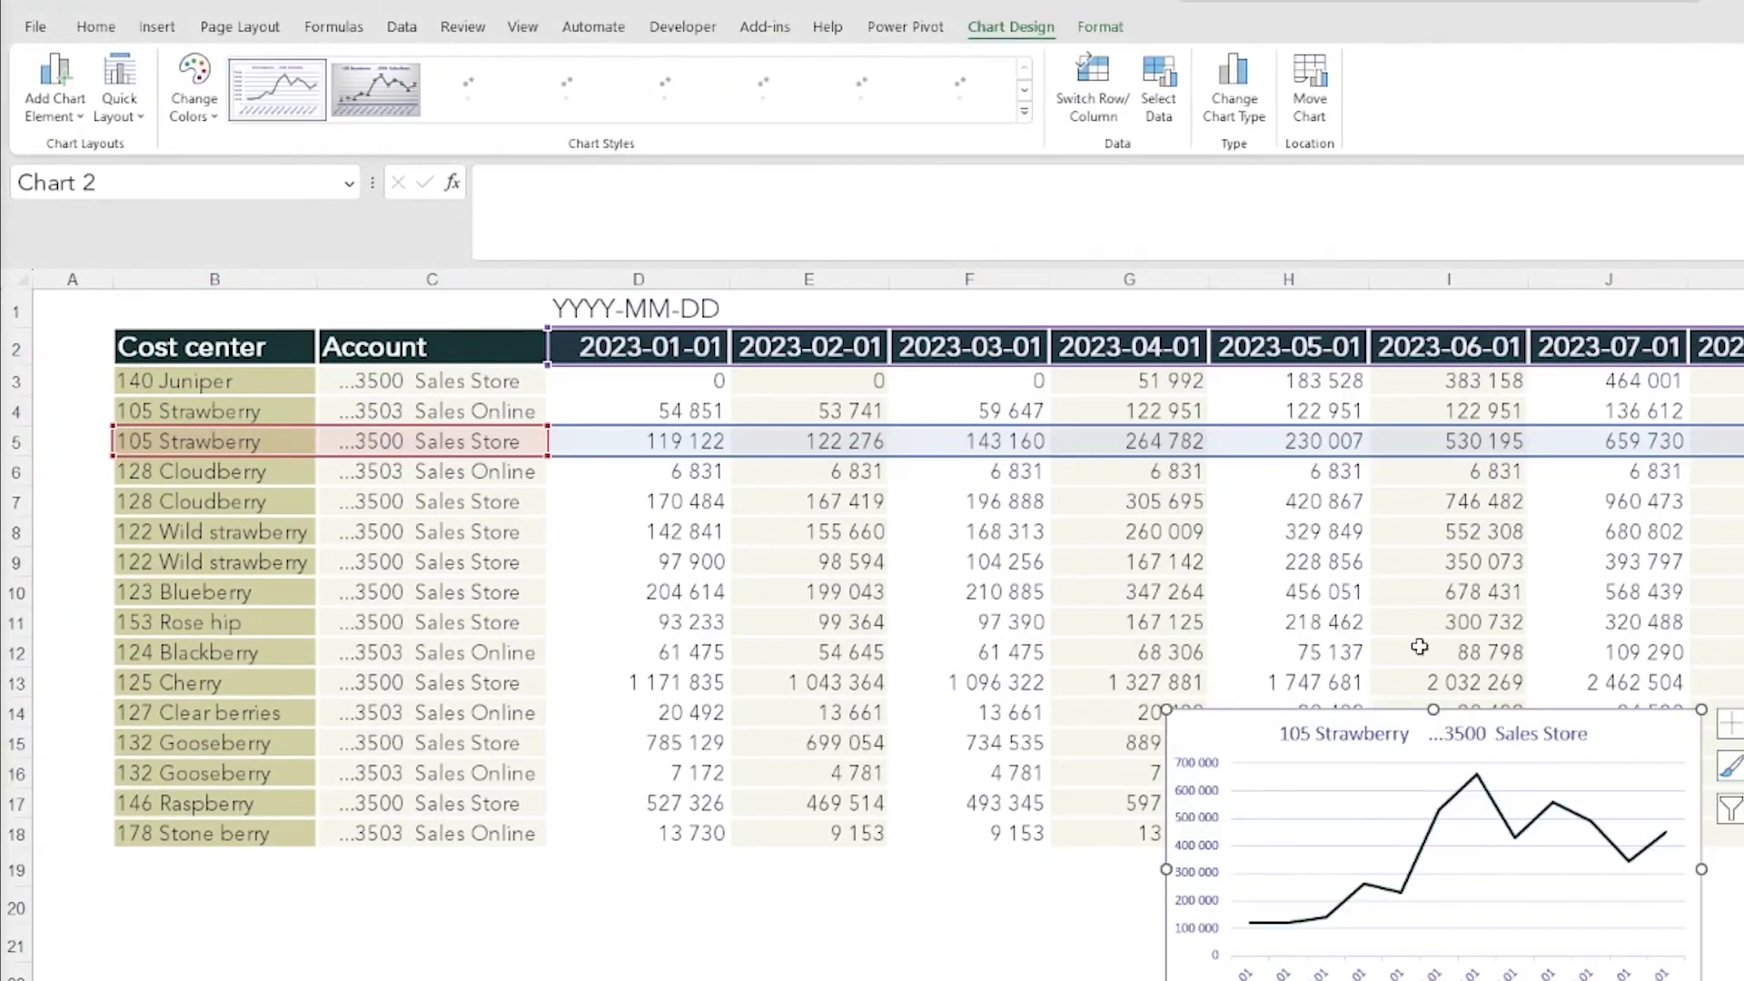
drag(1452, 731, 1364, 696)
click(1355, 709)
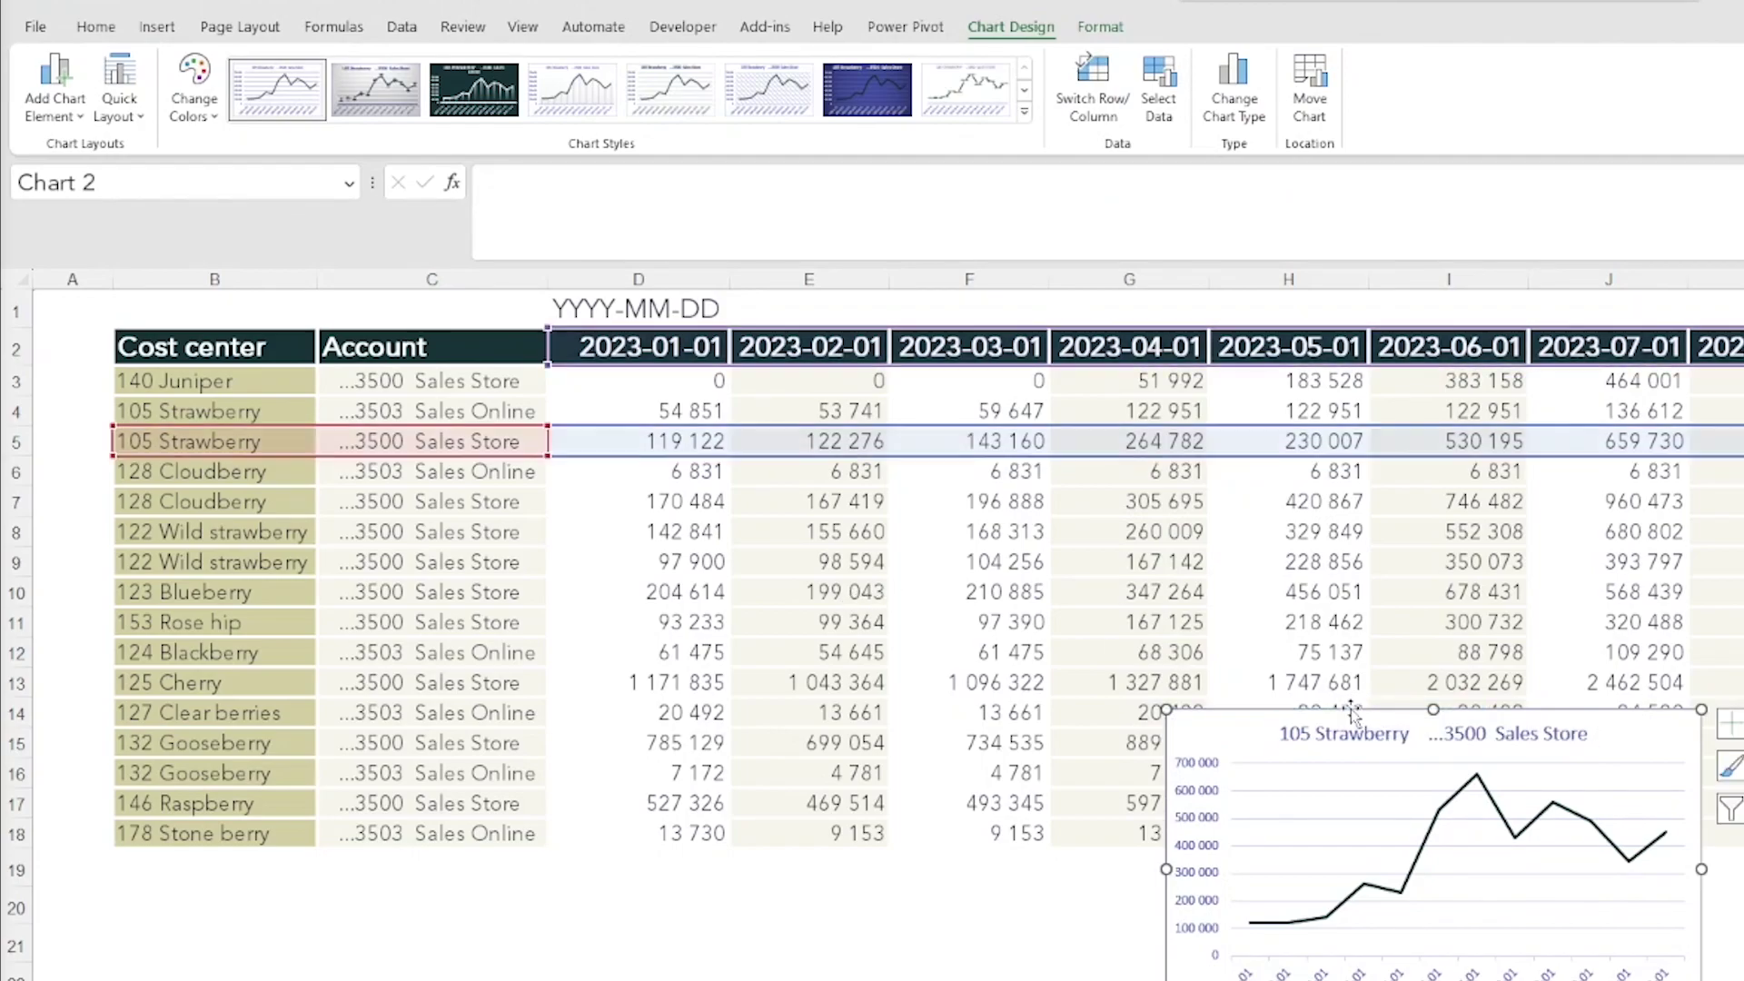
key(Delete)
Step: Paste the chart onto the Question 2 sheet below the instruction box and enlarge it
key(ctrl+Page_Up)
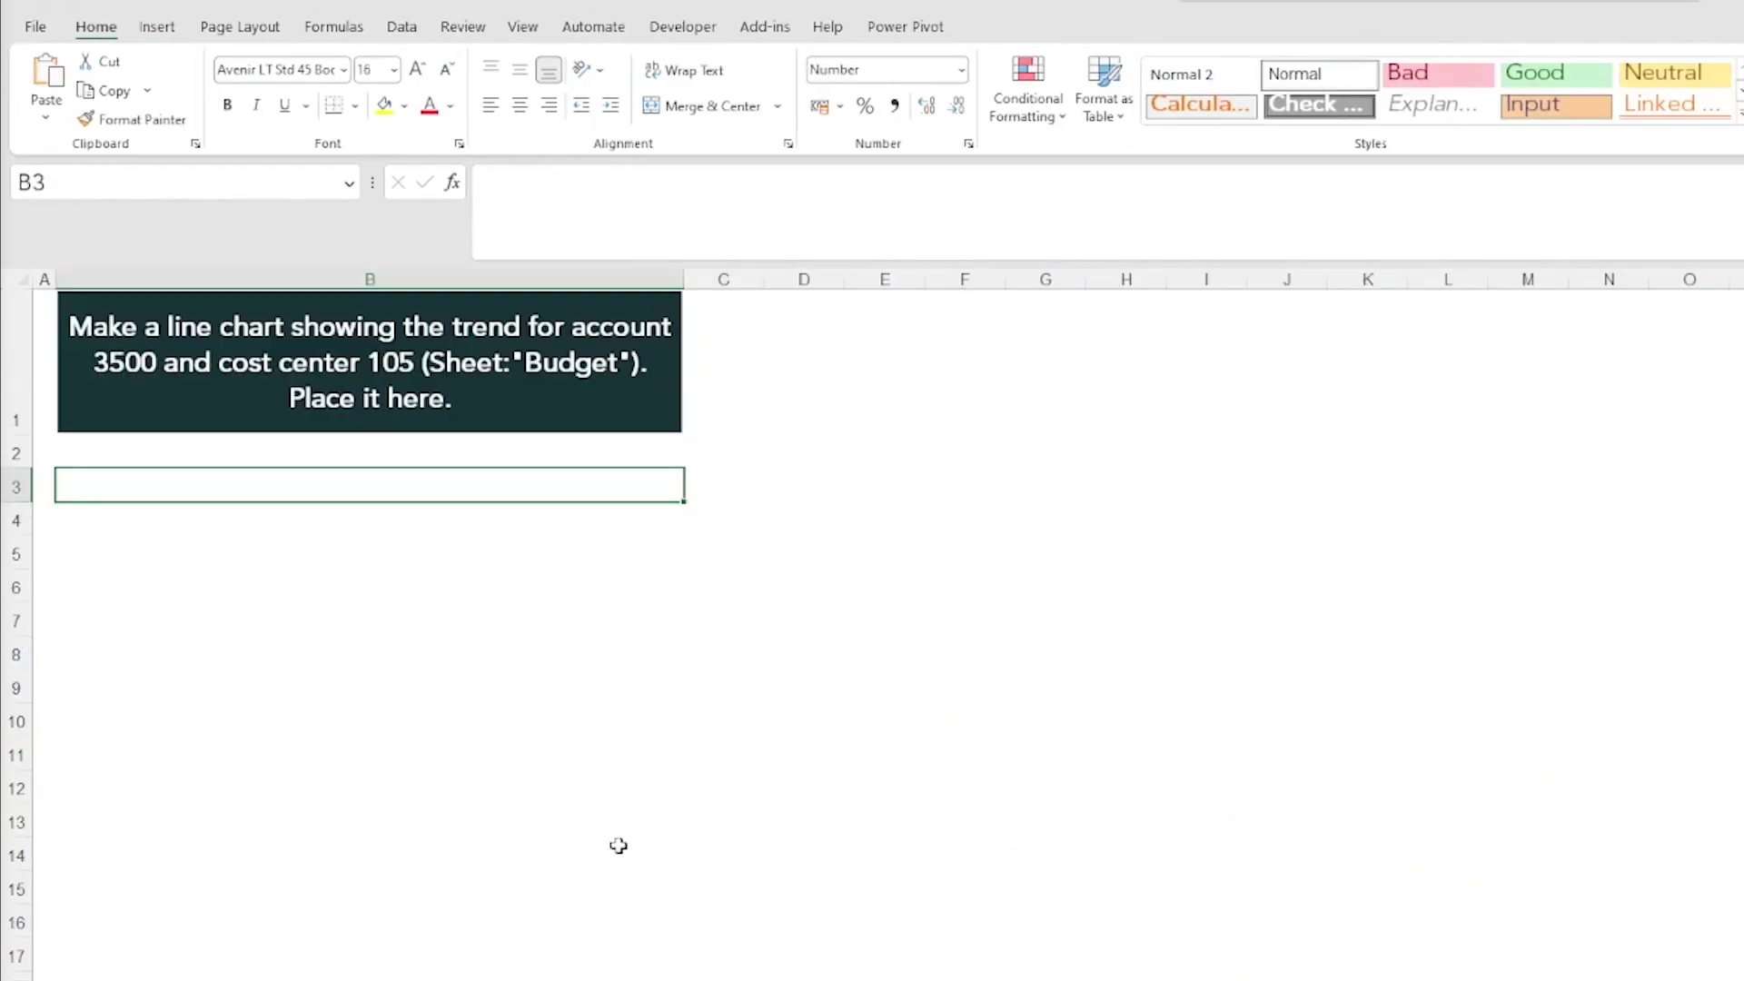
click(561, 677)
key(ctrl+v)
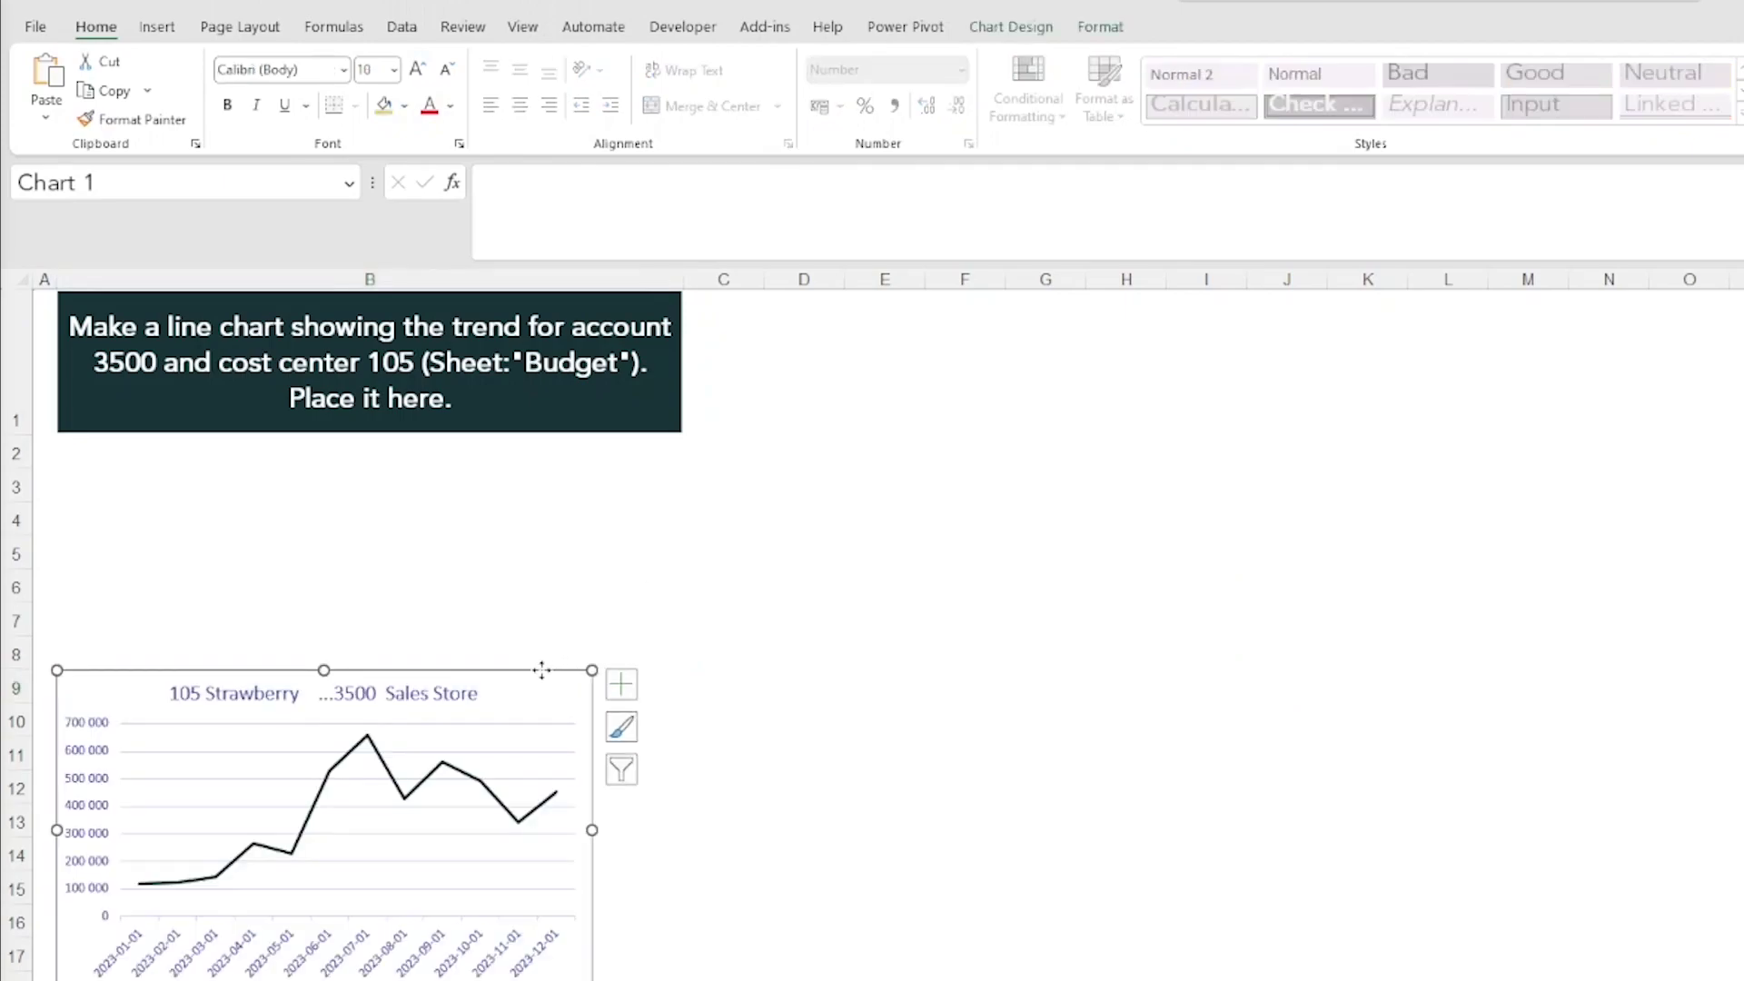
drag(556, 658, 596, 454)
drag(635, 790, 654, 844)
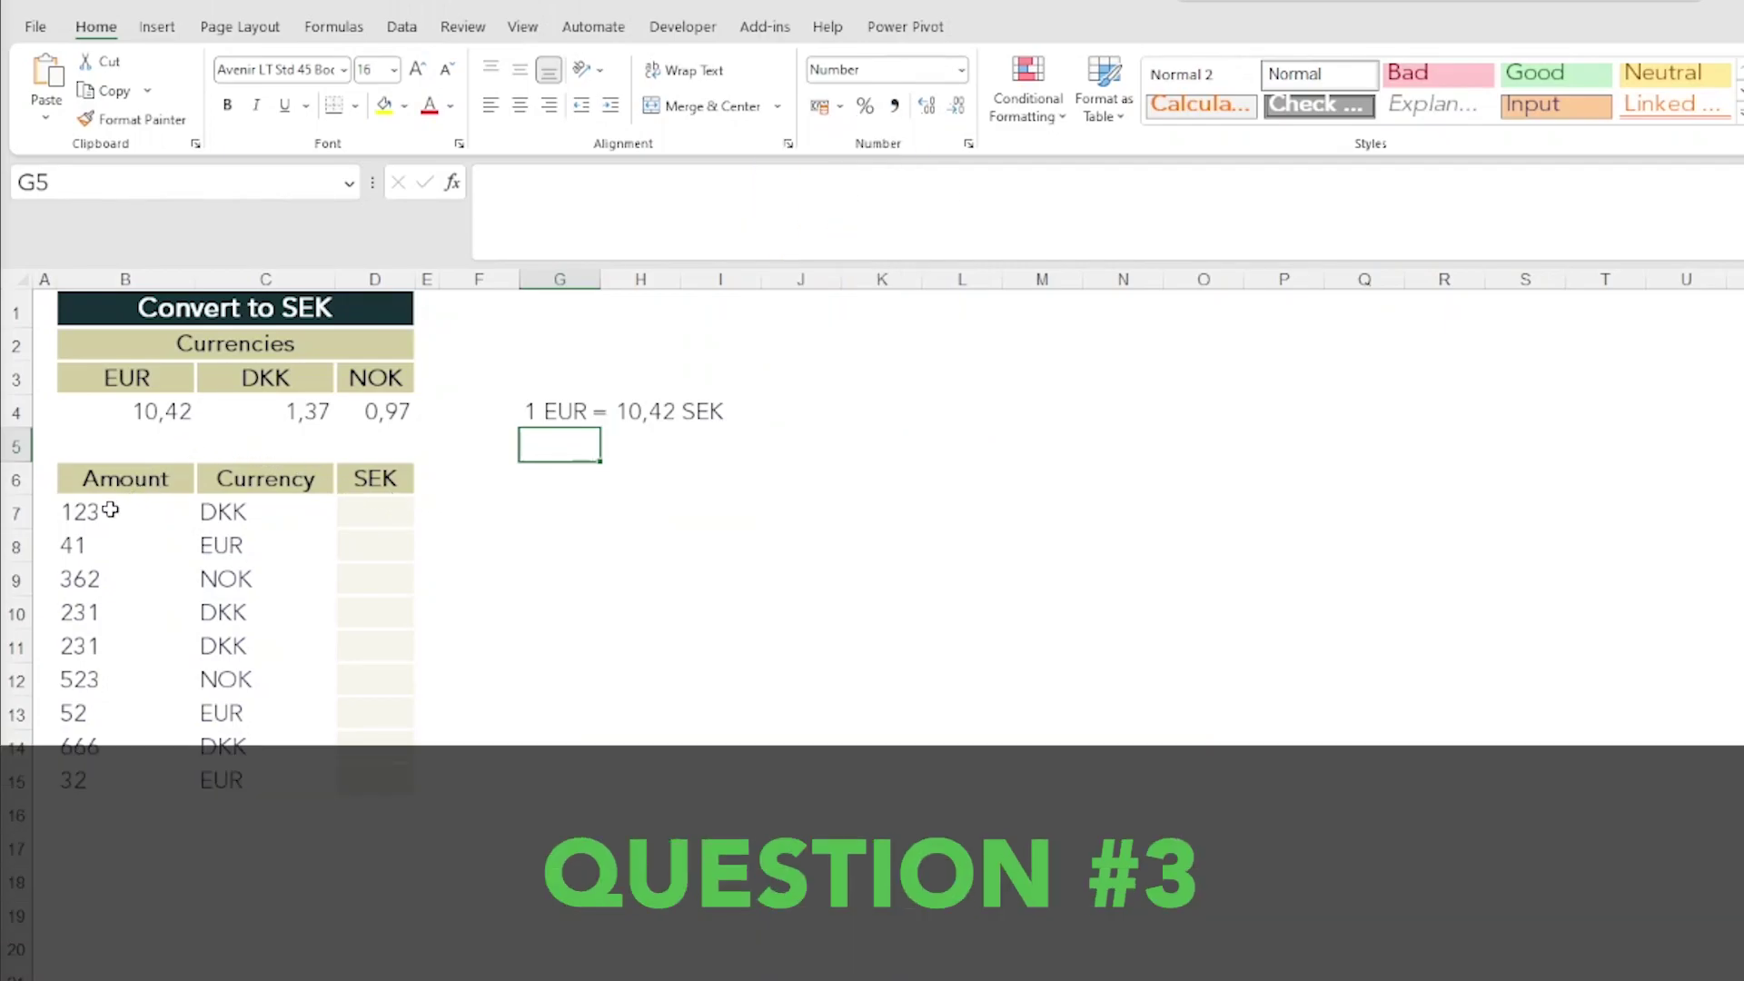
Step: Look over the amounts, currencies, empty SEK column and the three exchange rates
drag(116, 509, 105, 778)
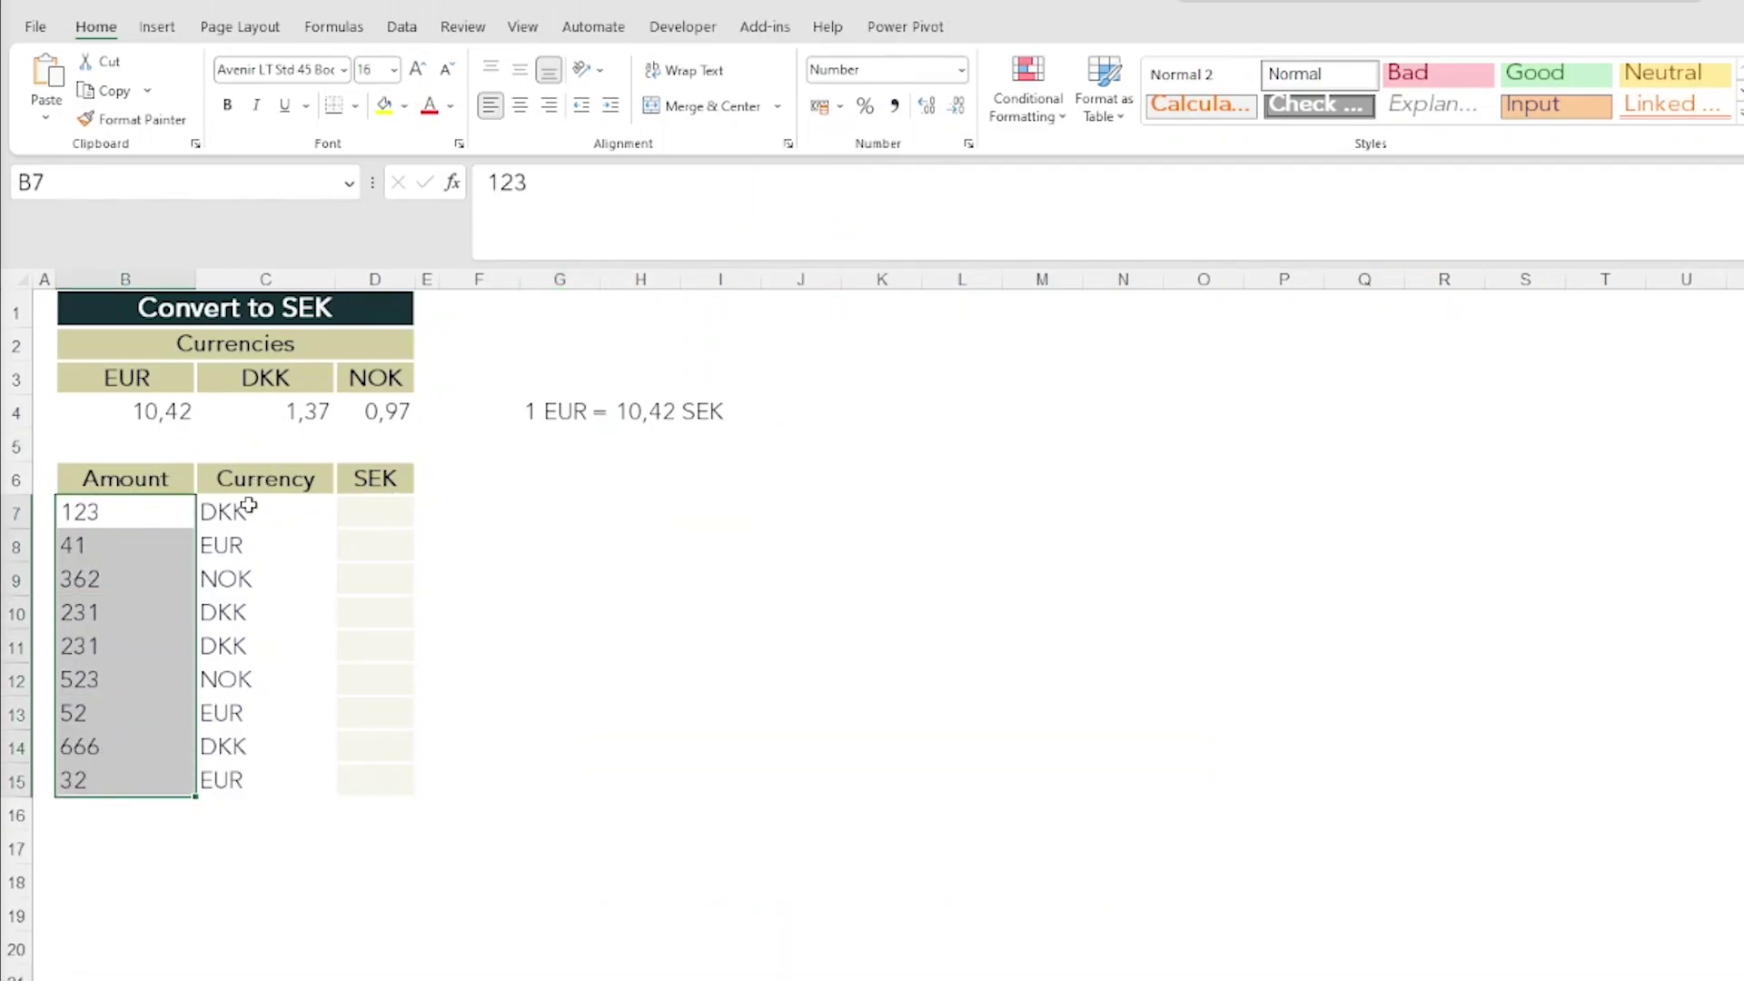
drag(246, 505, 227, 783)
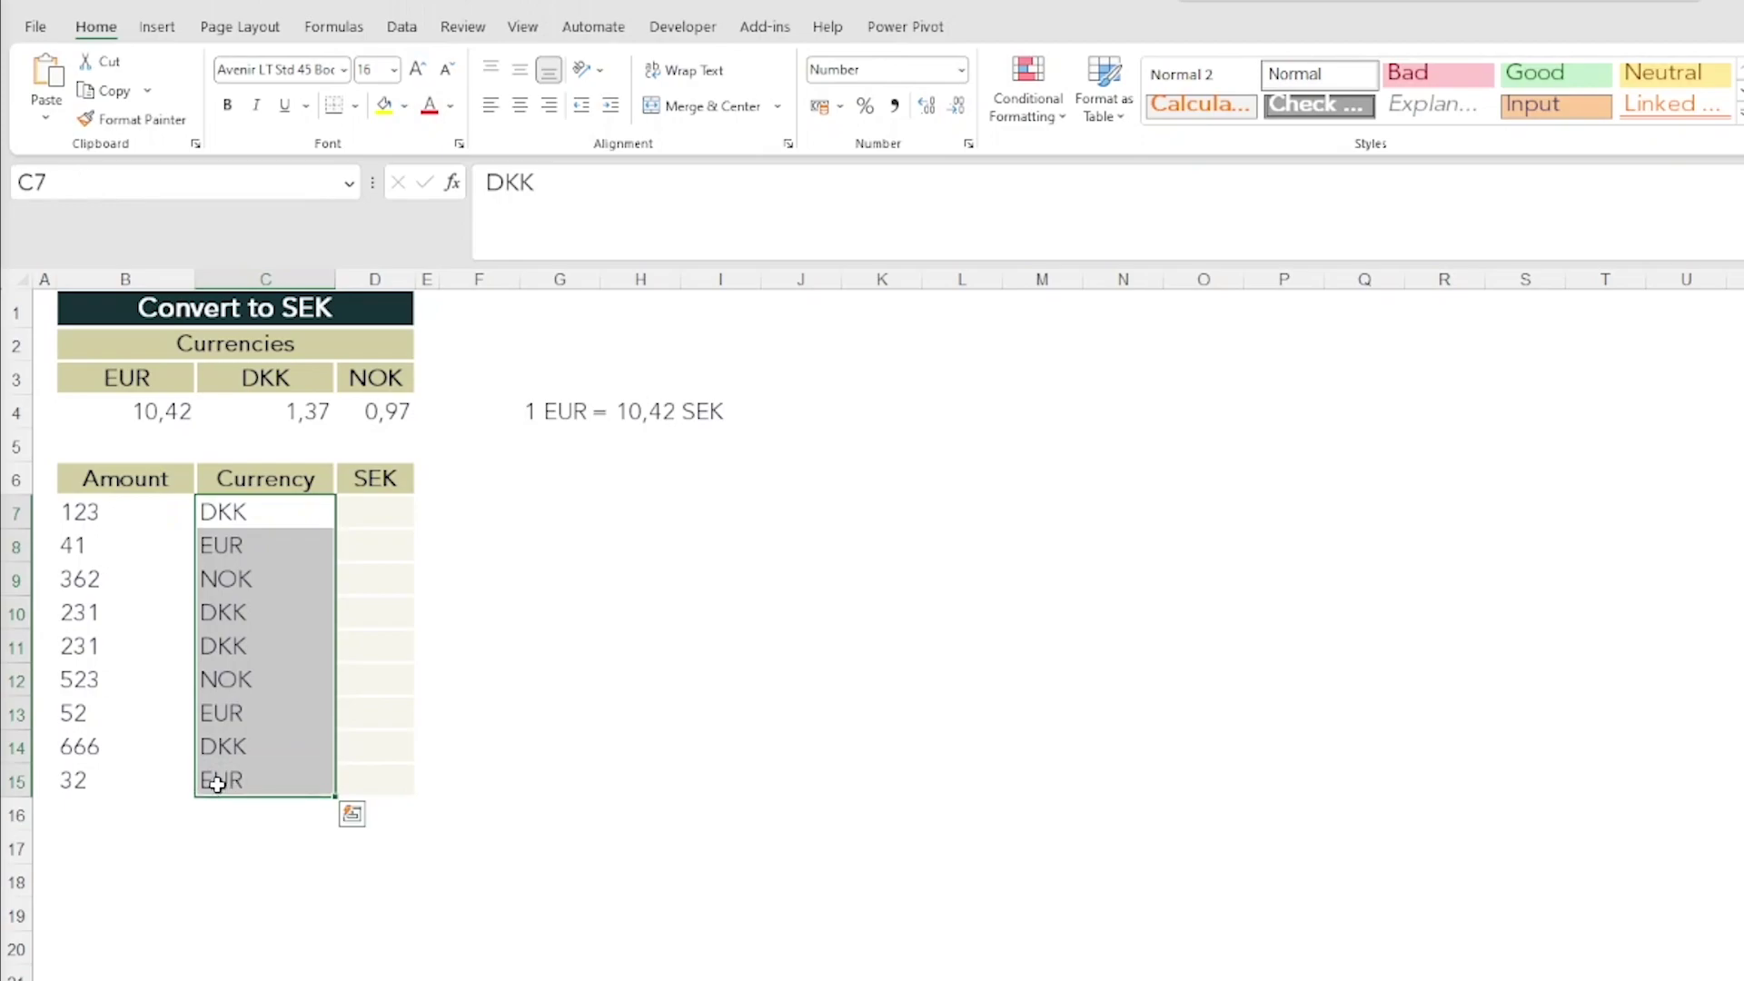
click(380, 514)
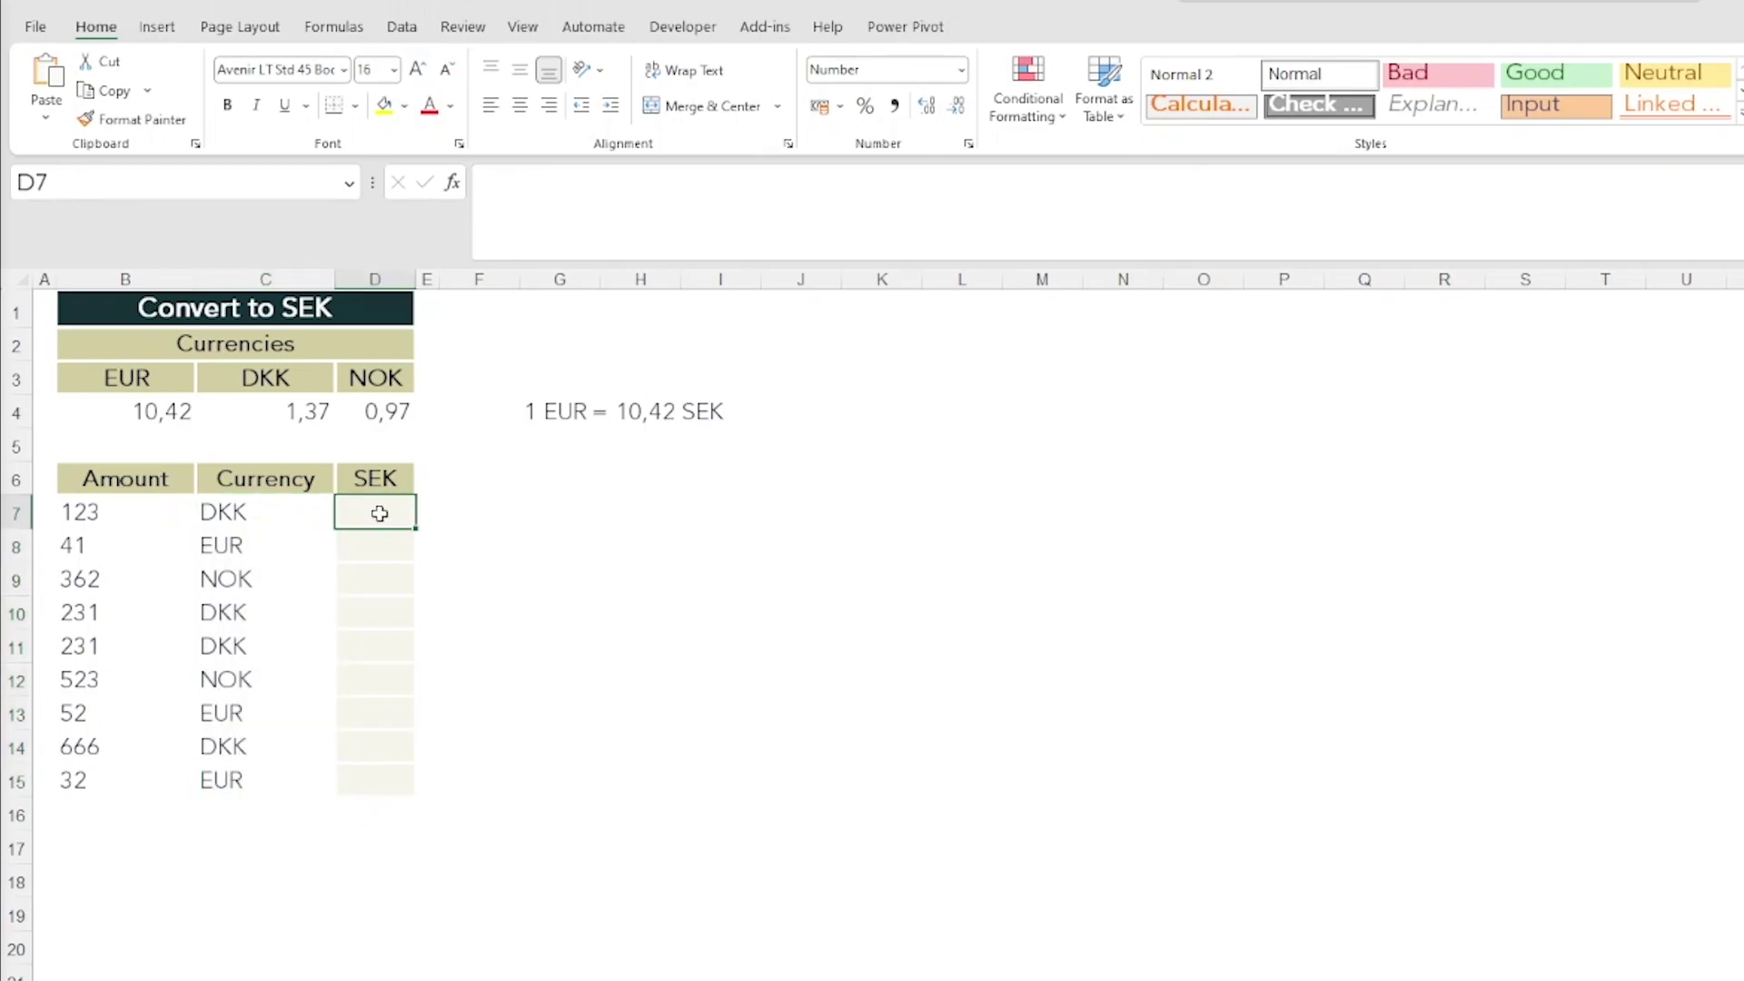
drag(385, 513, 349, 779)
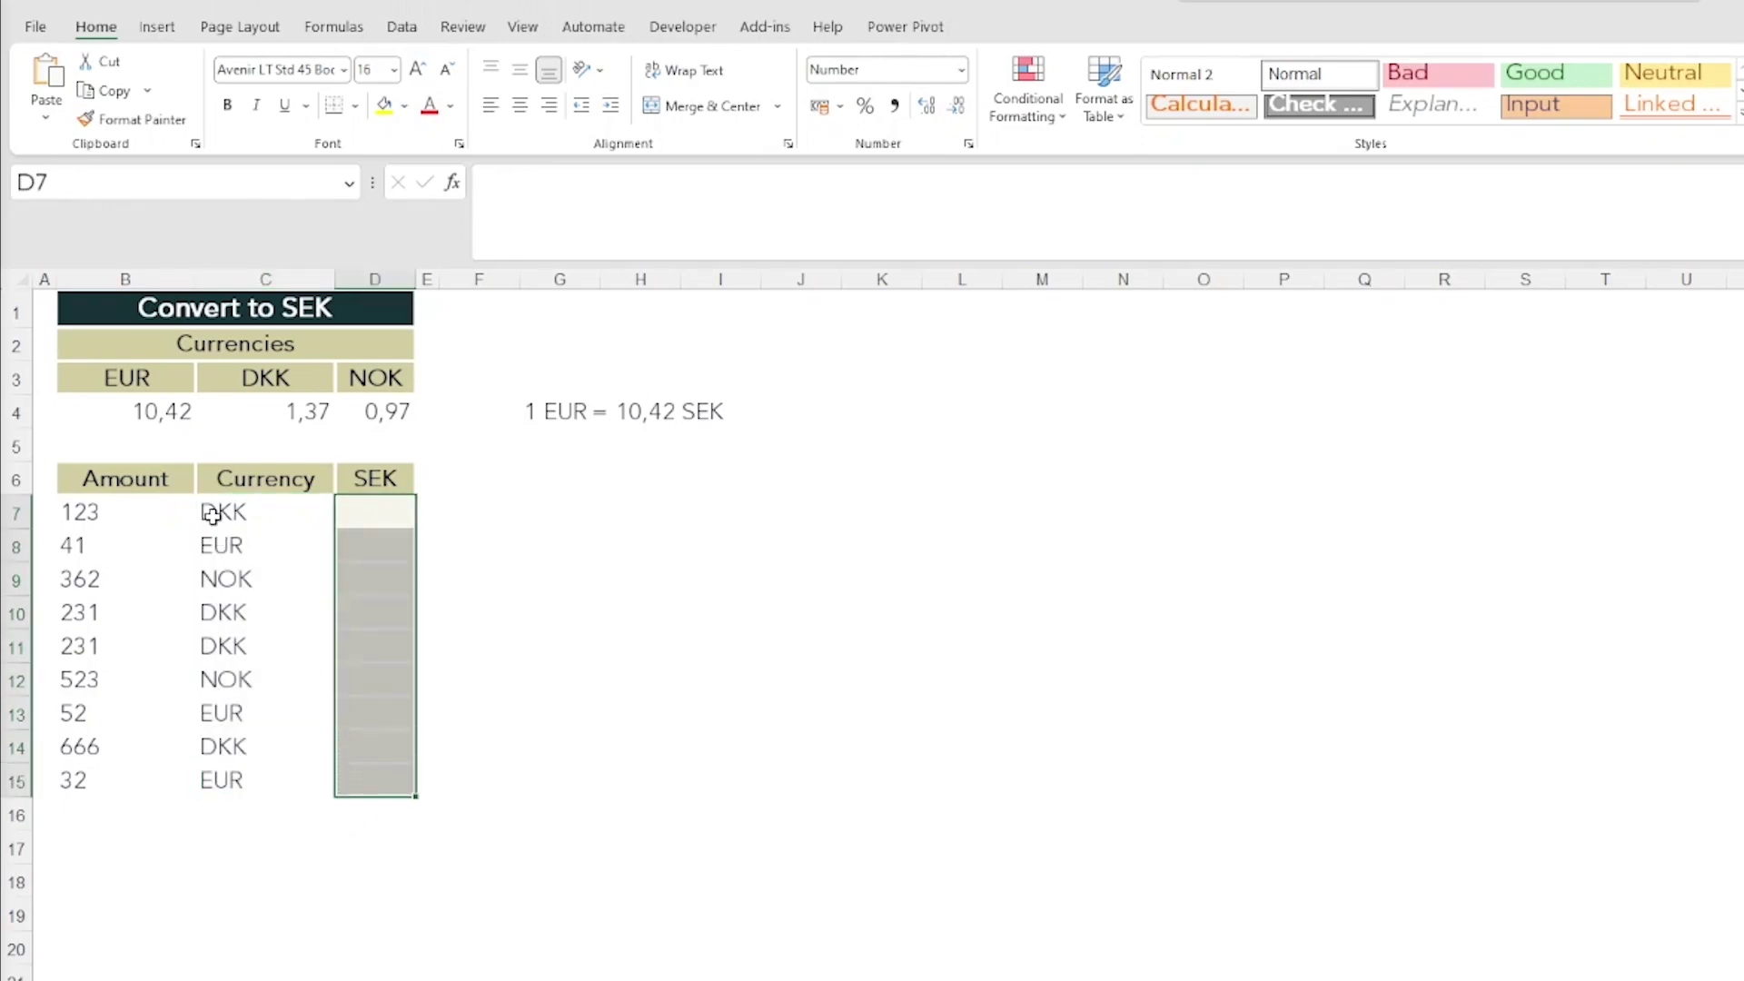
drag(127, 406, 367, 407)
click(369, 411)
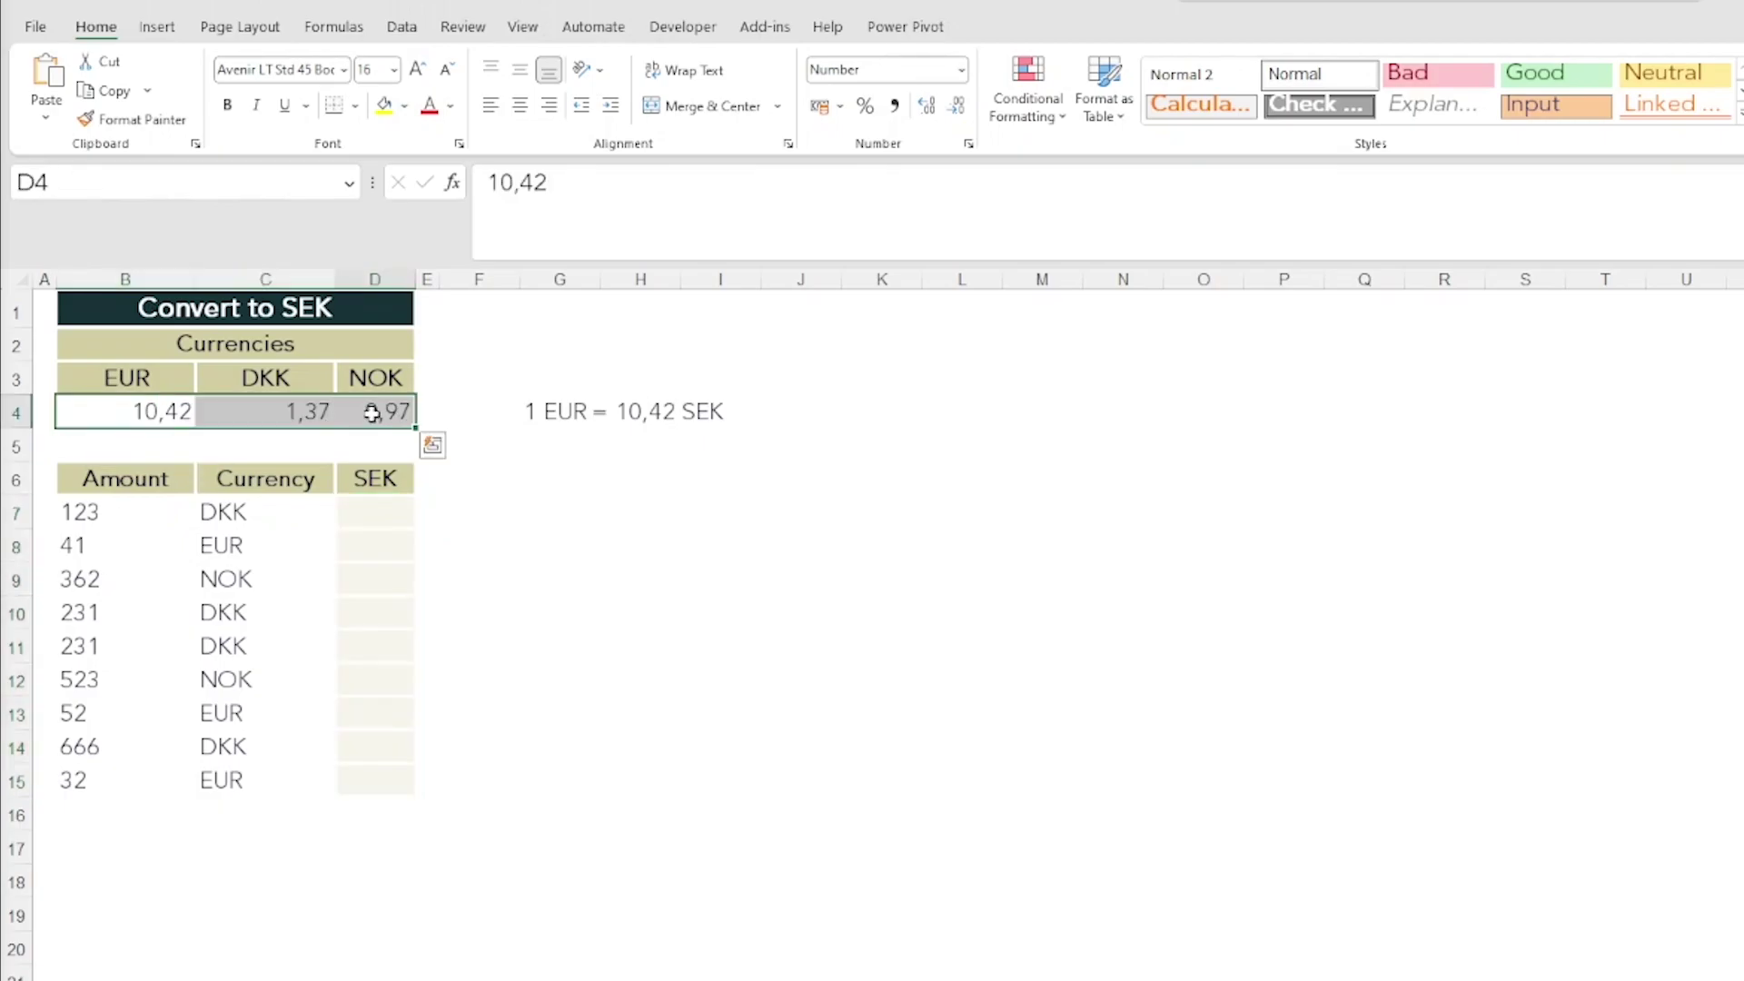
click(145, 420)
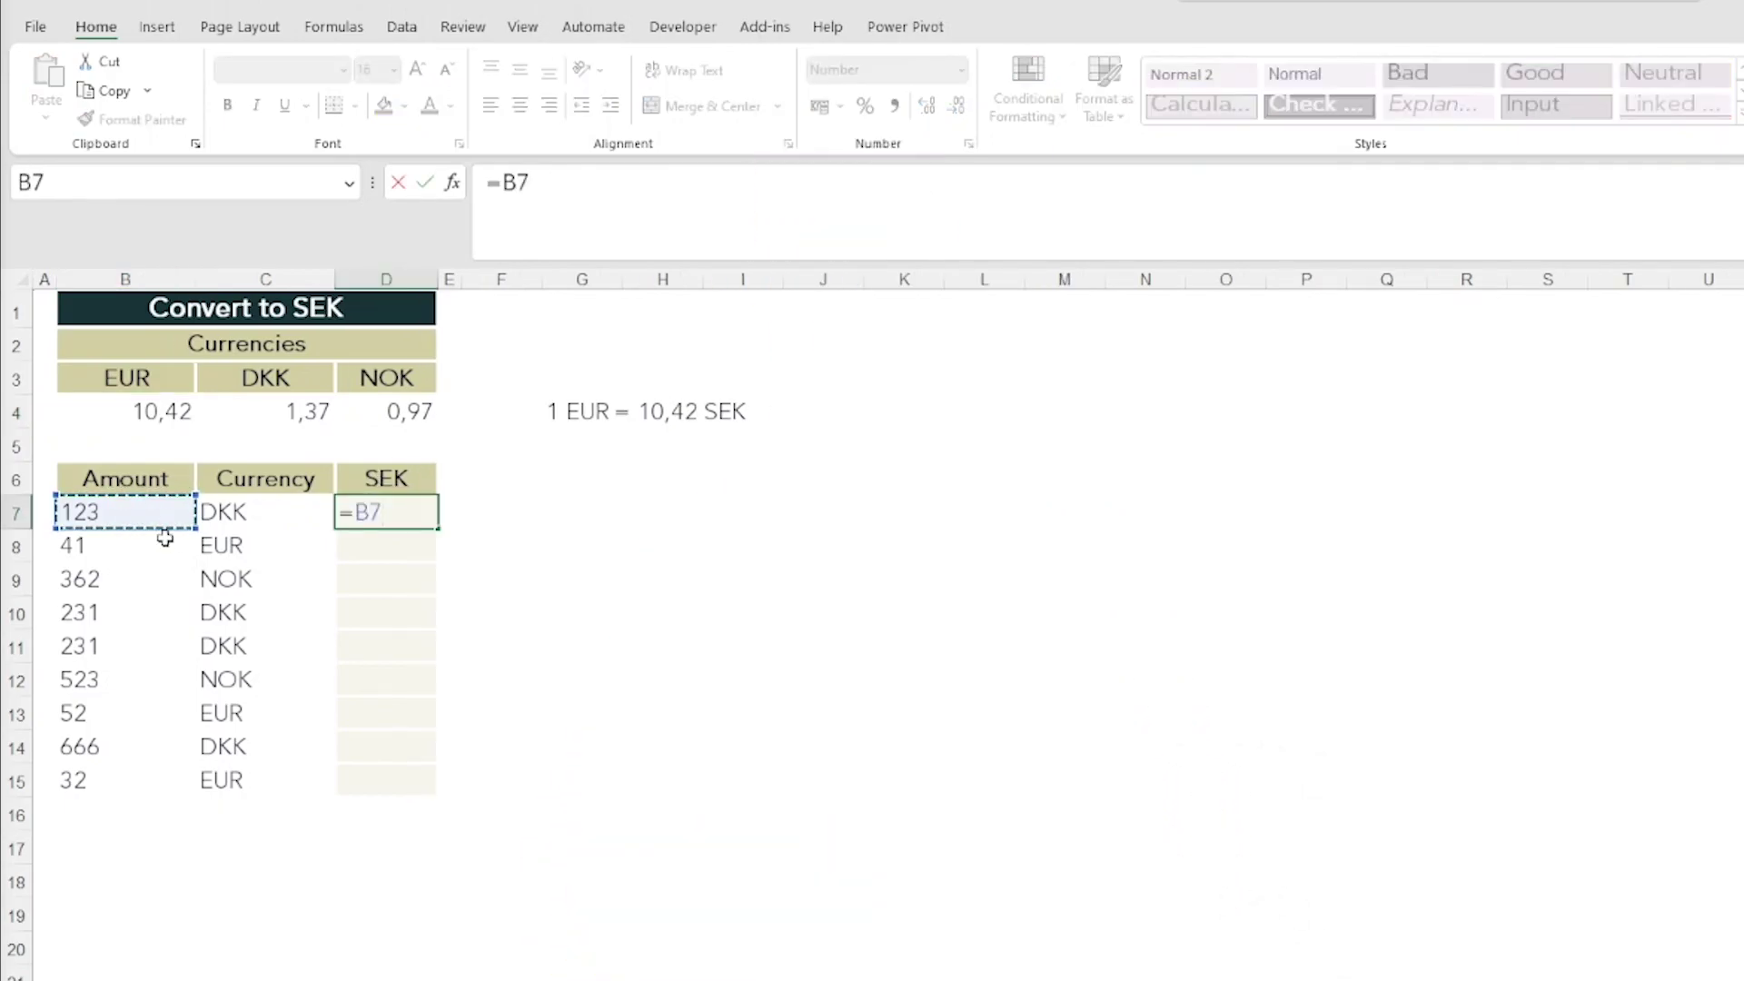
Step: Begin D7's IFS formula with the EUR test, C7=B3 returning rate B4
text(/ifs)
key(Tab)
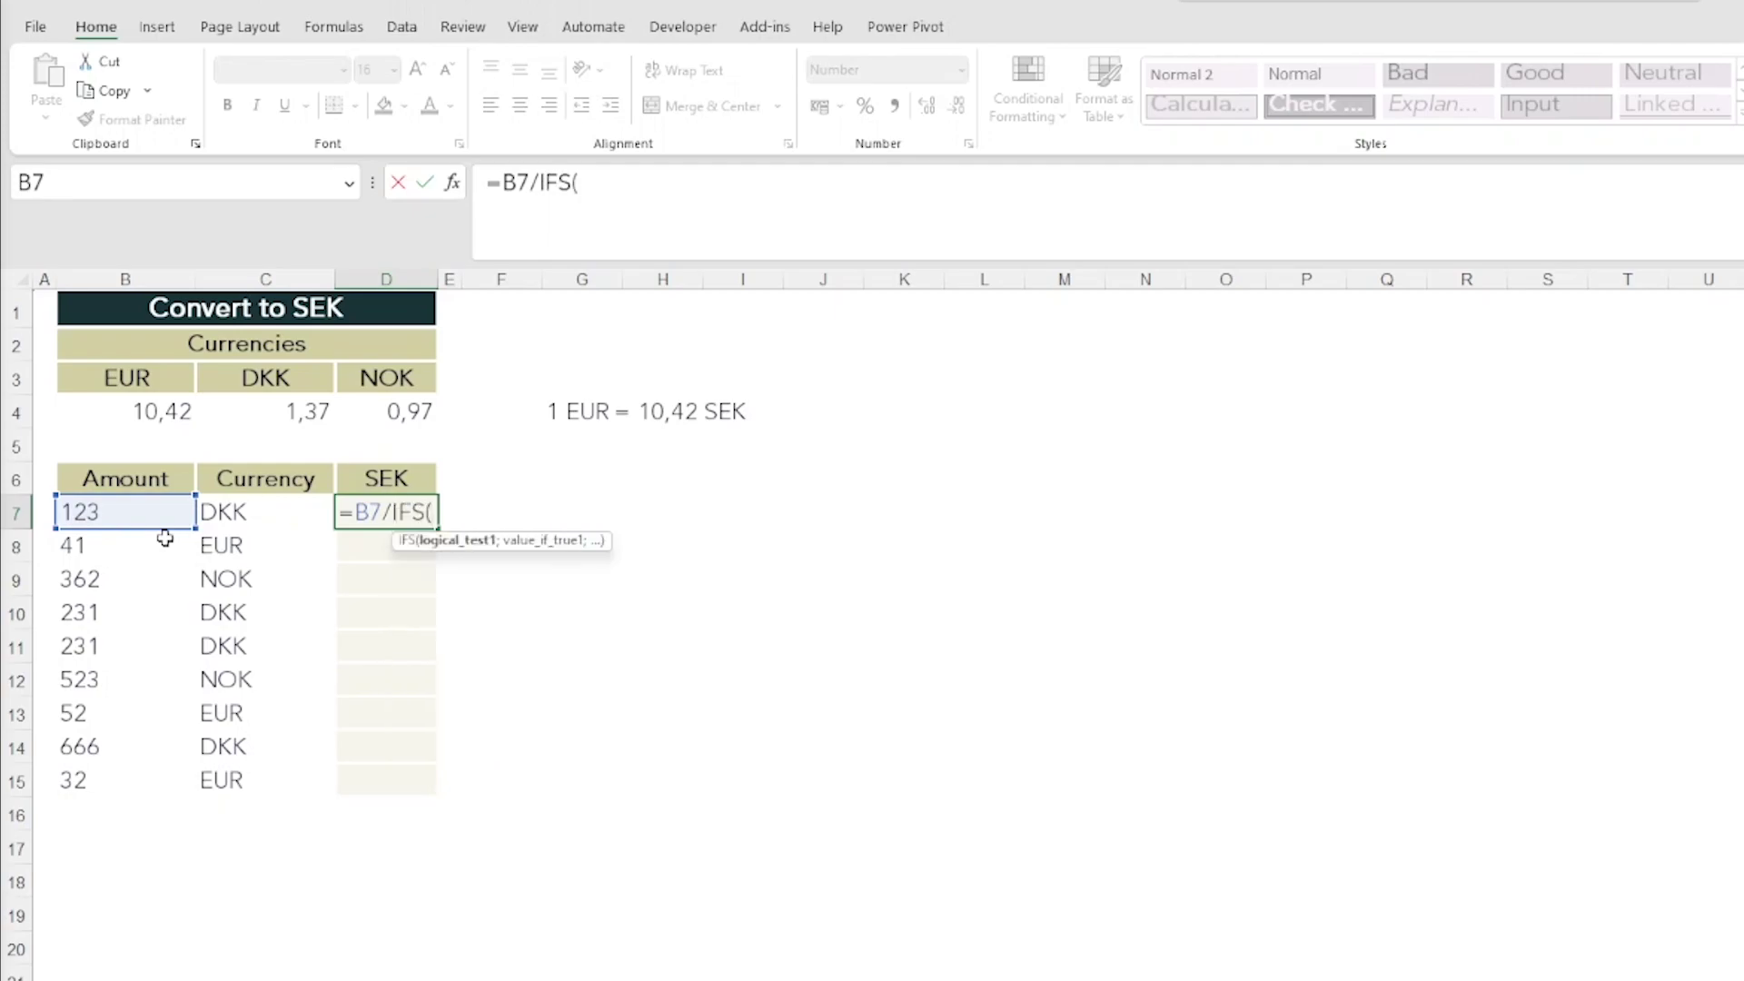
click(281, 511)
text(=)
click(156, 382)
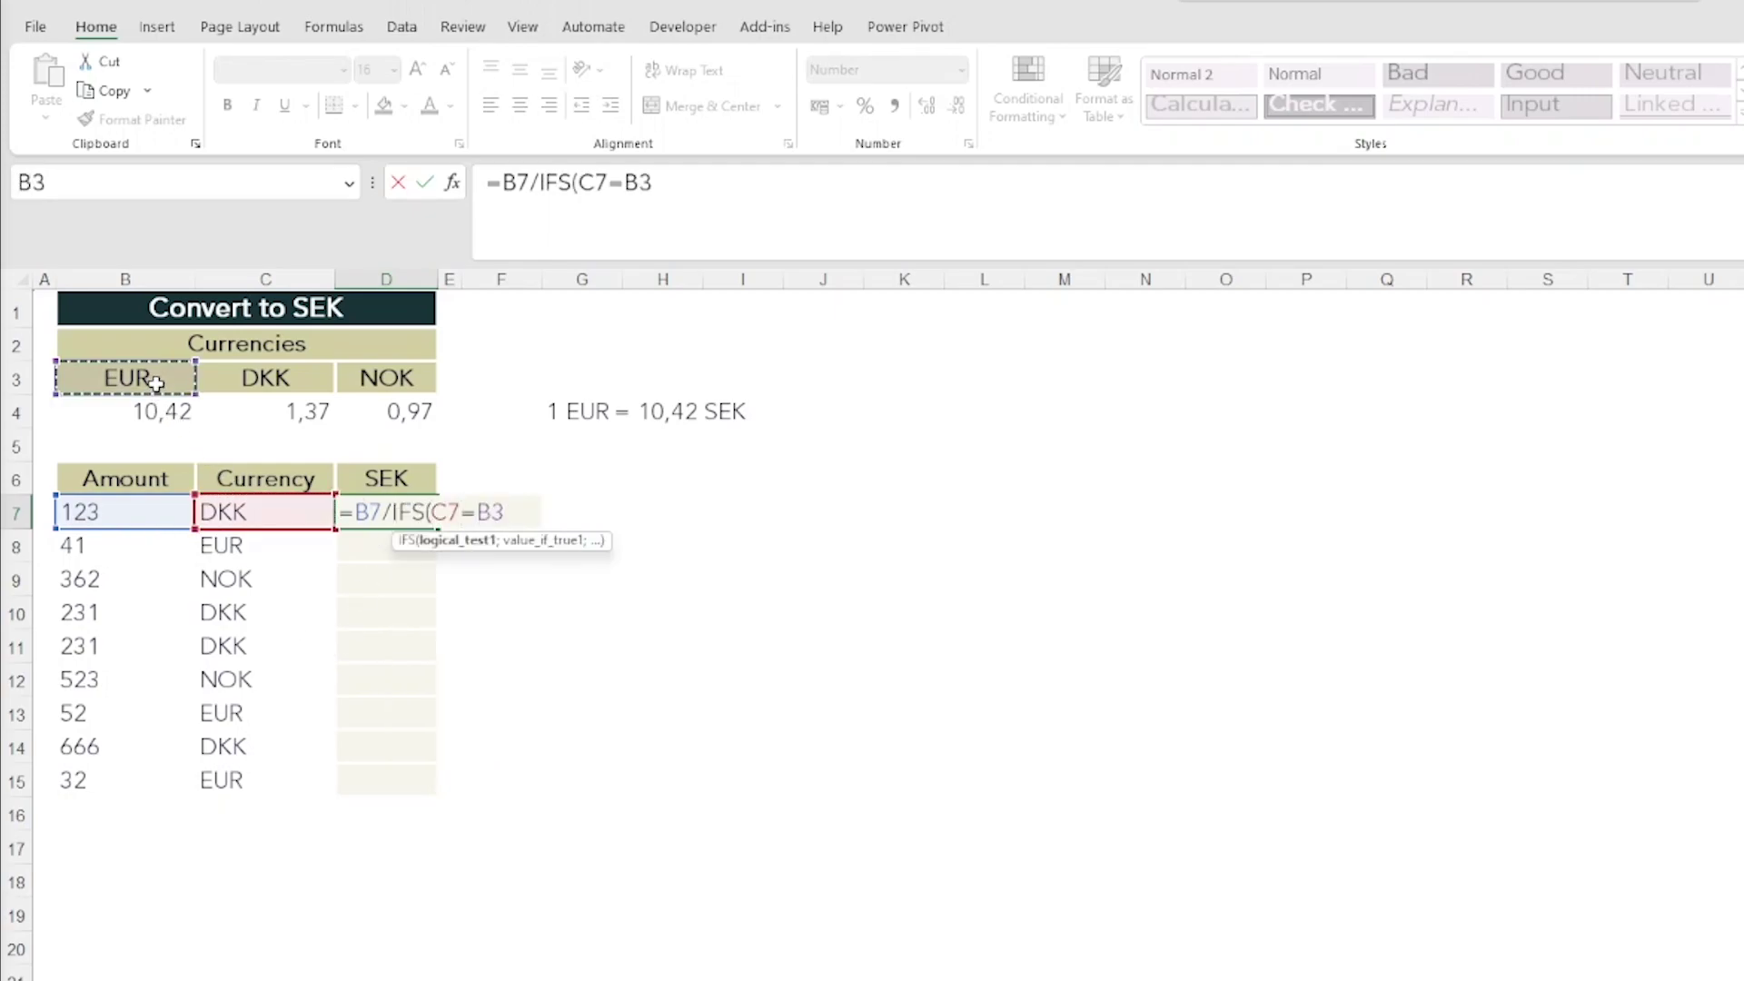
text(;)
click(156, 409)
text(;)
Step: Add the DKK and NOK tests and make the header and rate references absolute with F4
click(263, 511)
text(=)
click(263, 378)
text(;)
click(273, 411)
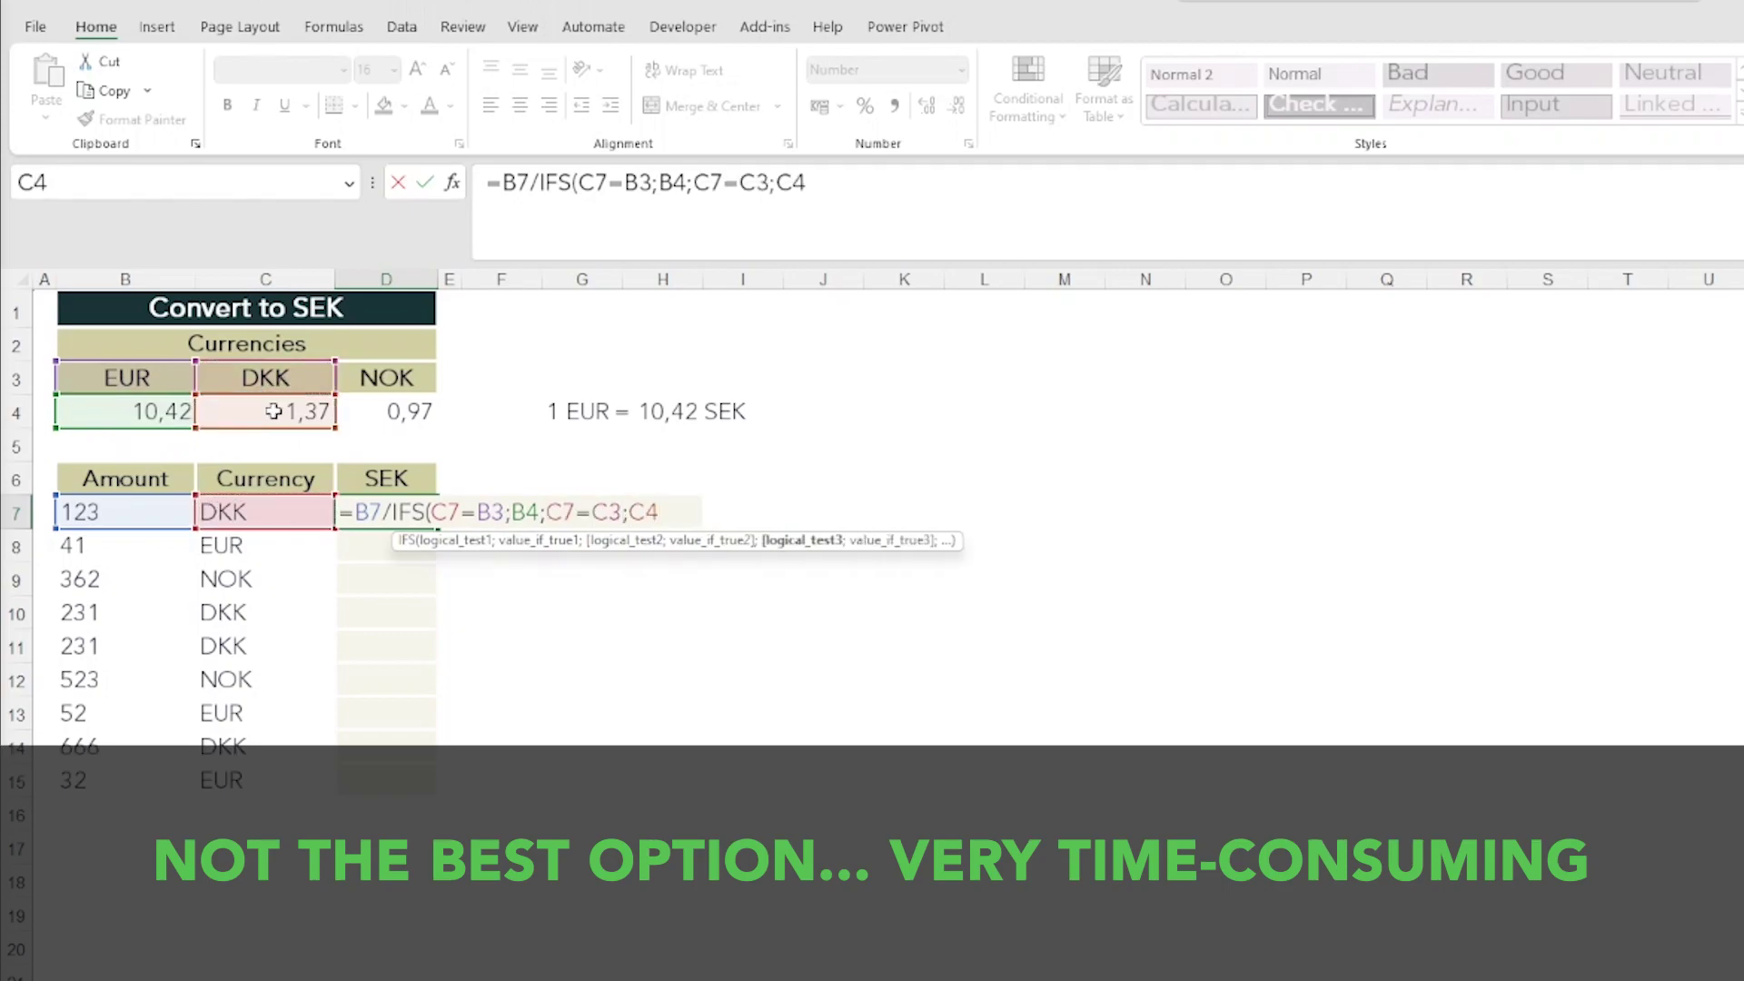
text(;)
click(263, 511)
text(=)
click(386, 377)
text(;)
click(386, 411)
text())
drag(768, 511, 450, 511)
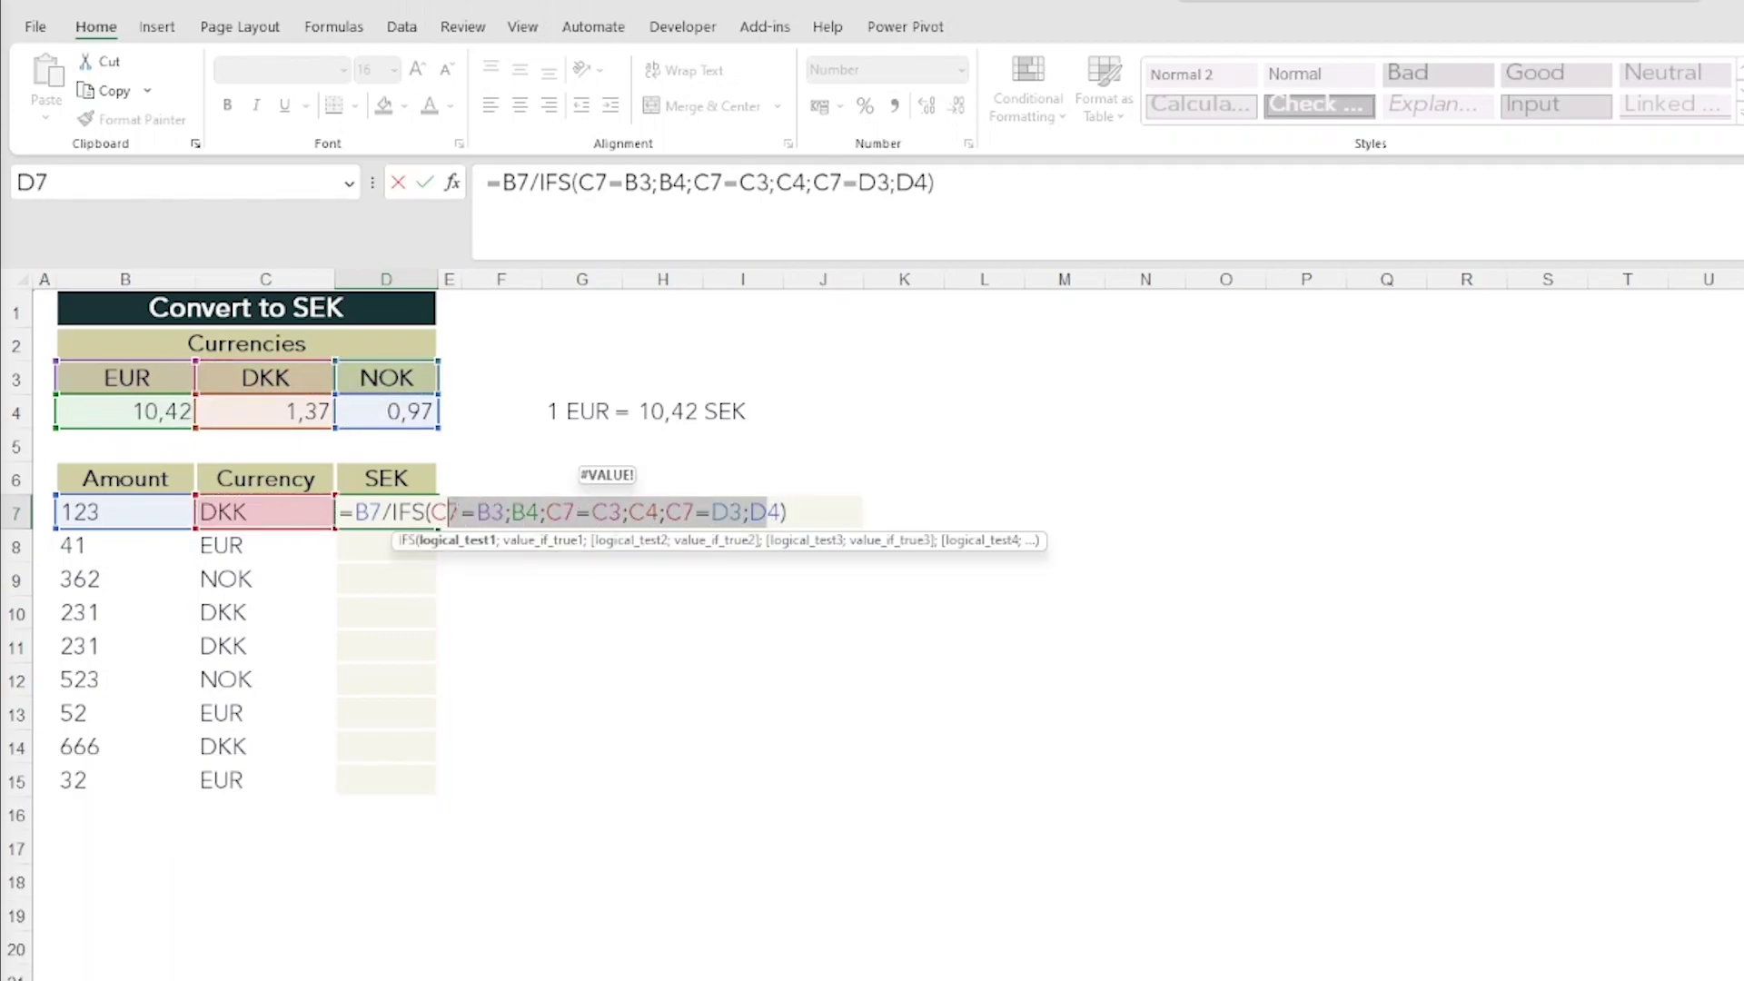
key(F4)
Step: Confirm the IFS result, then rewrite D7 as =B7*XLOOKUP(C7;$B$3:$D$3;$B$4:$D$4)
key(Return)
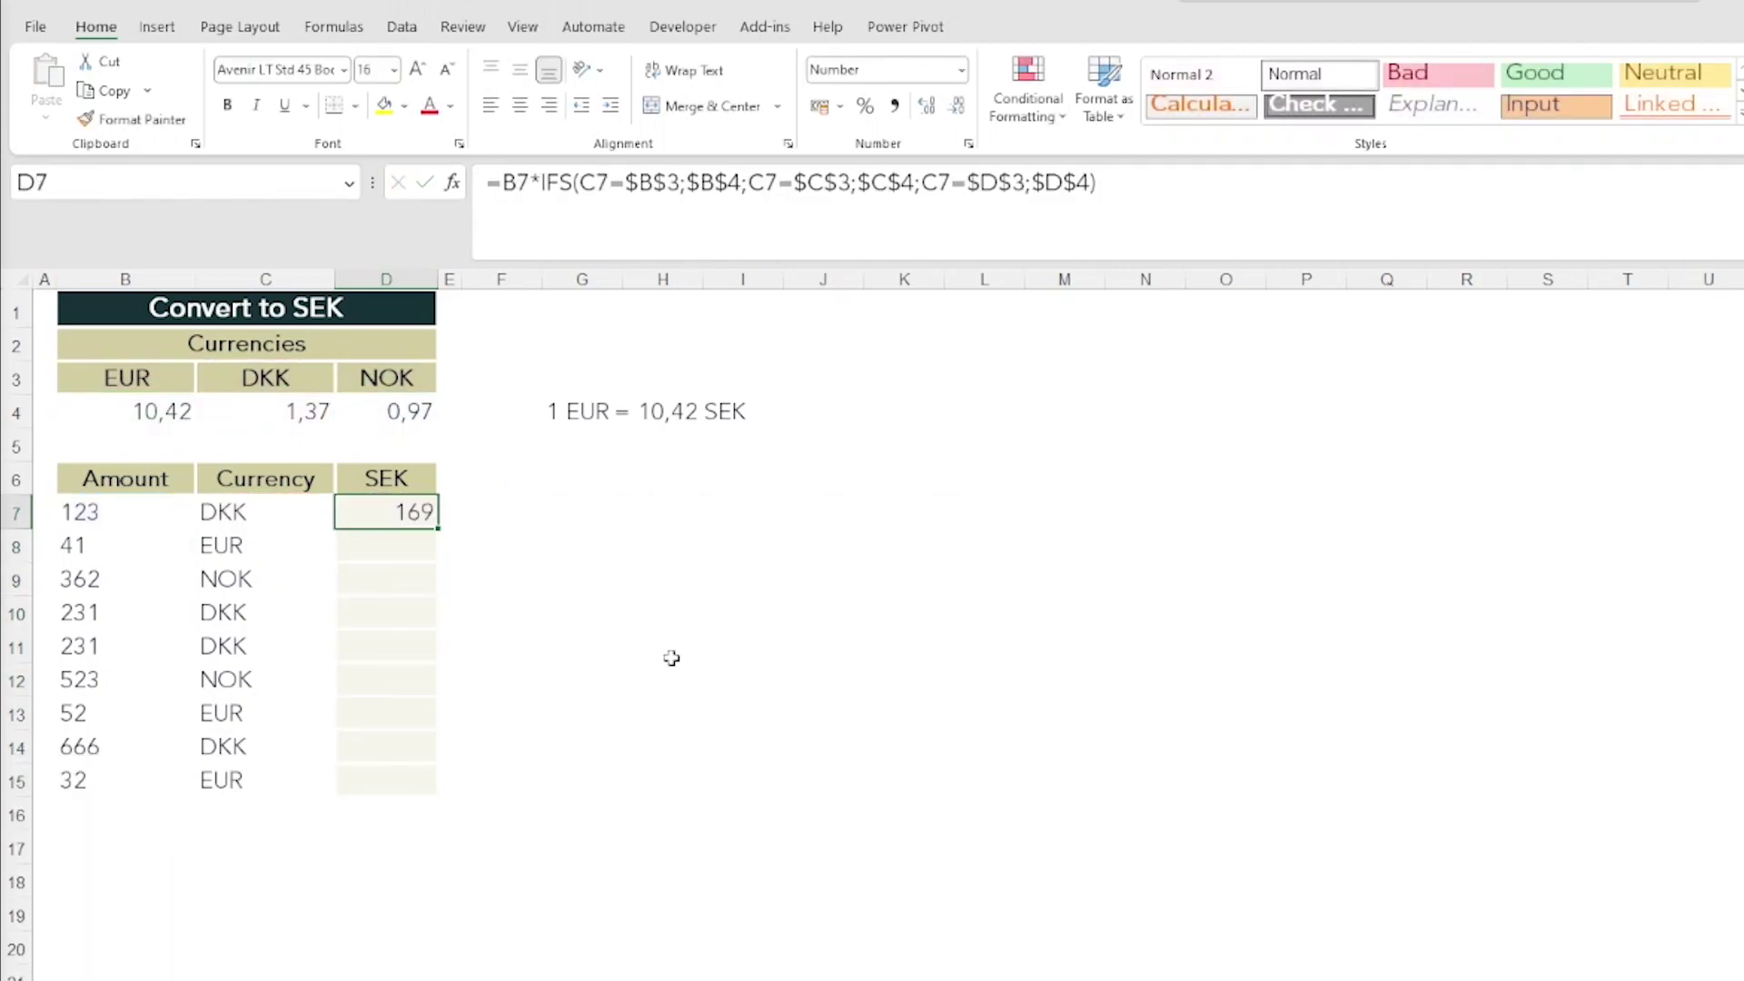
text(=XLOOKUP()
key(Left)
text(;)
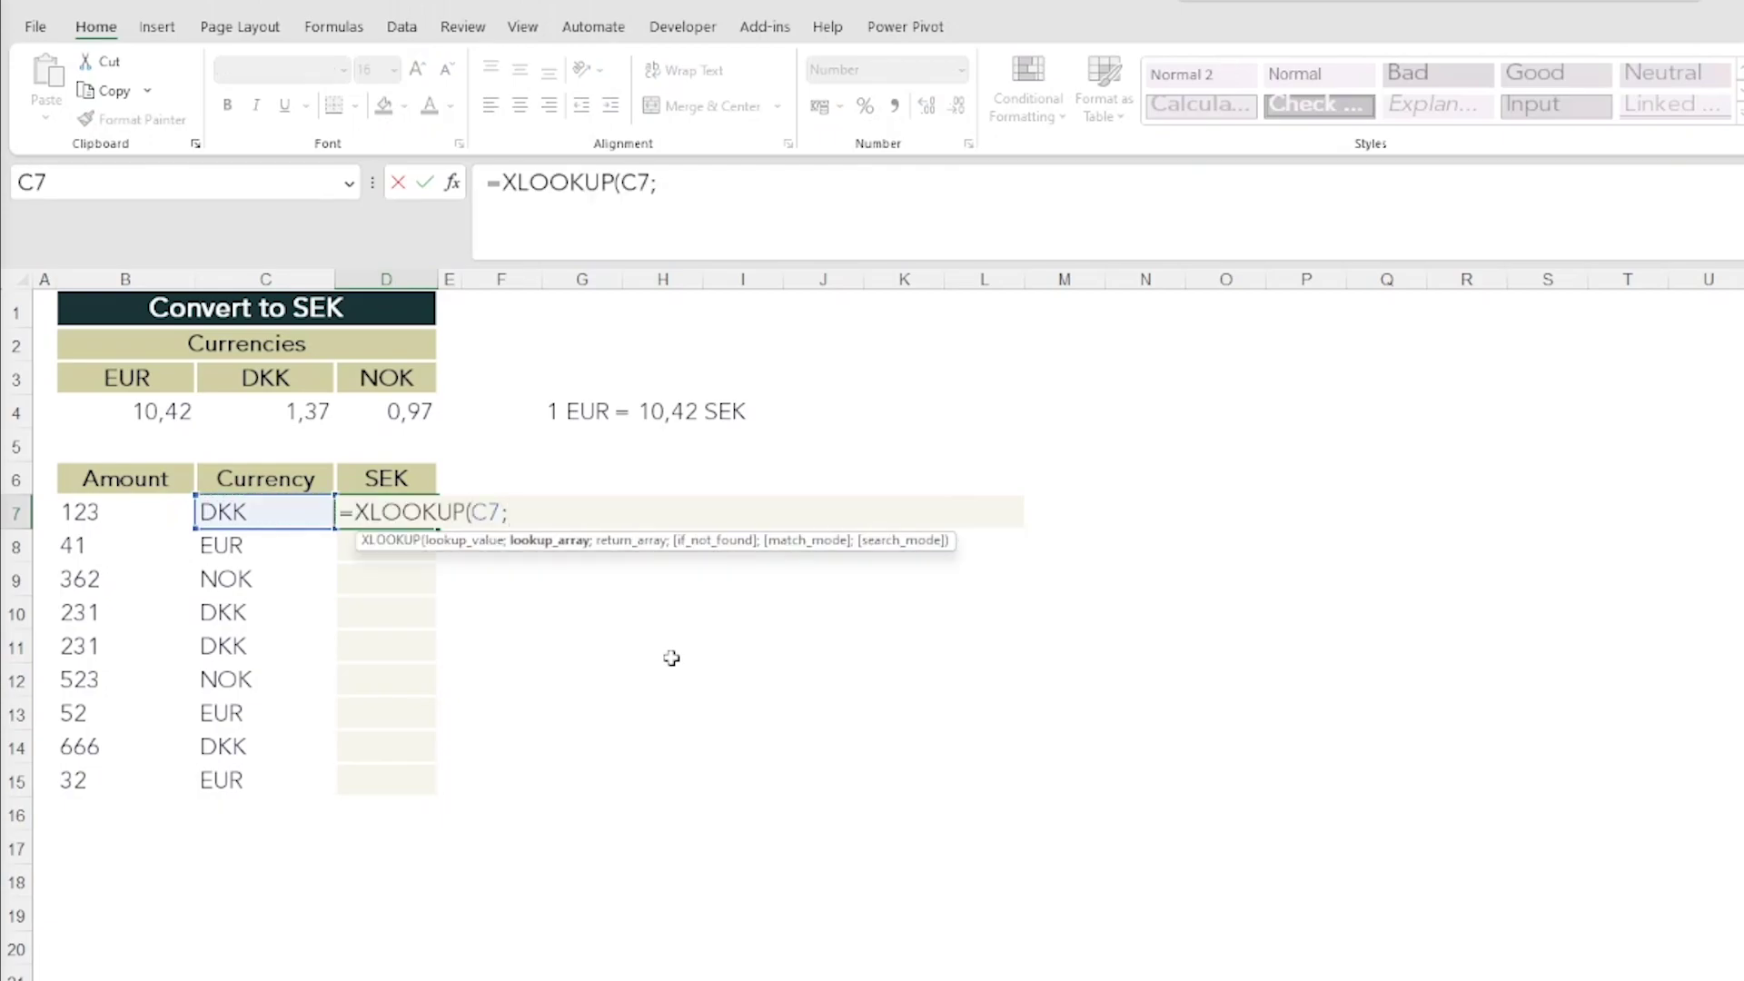
drag(132, 382, 355, 386)
key(F4)
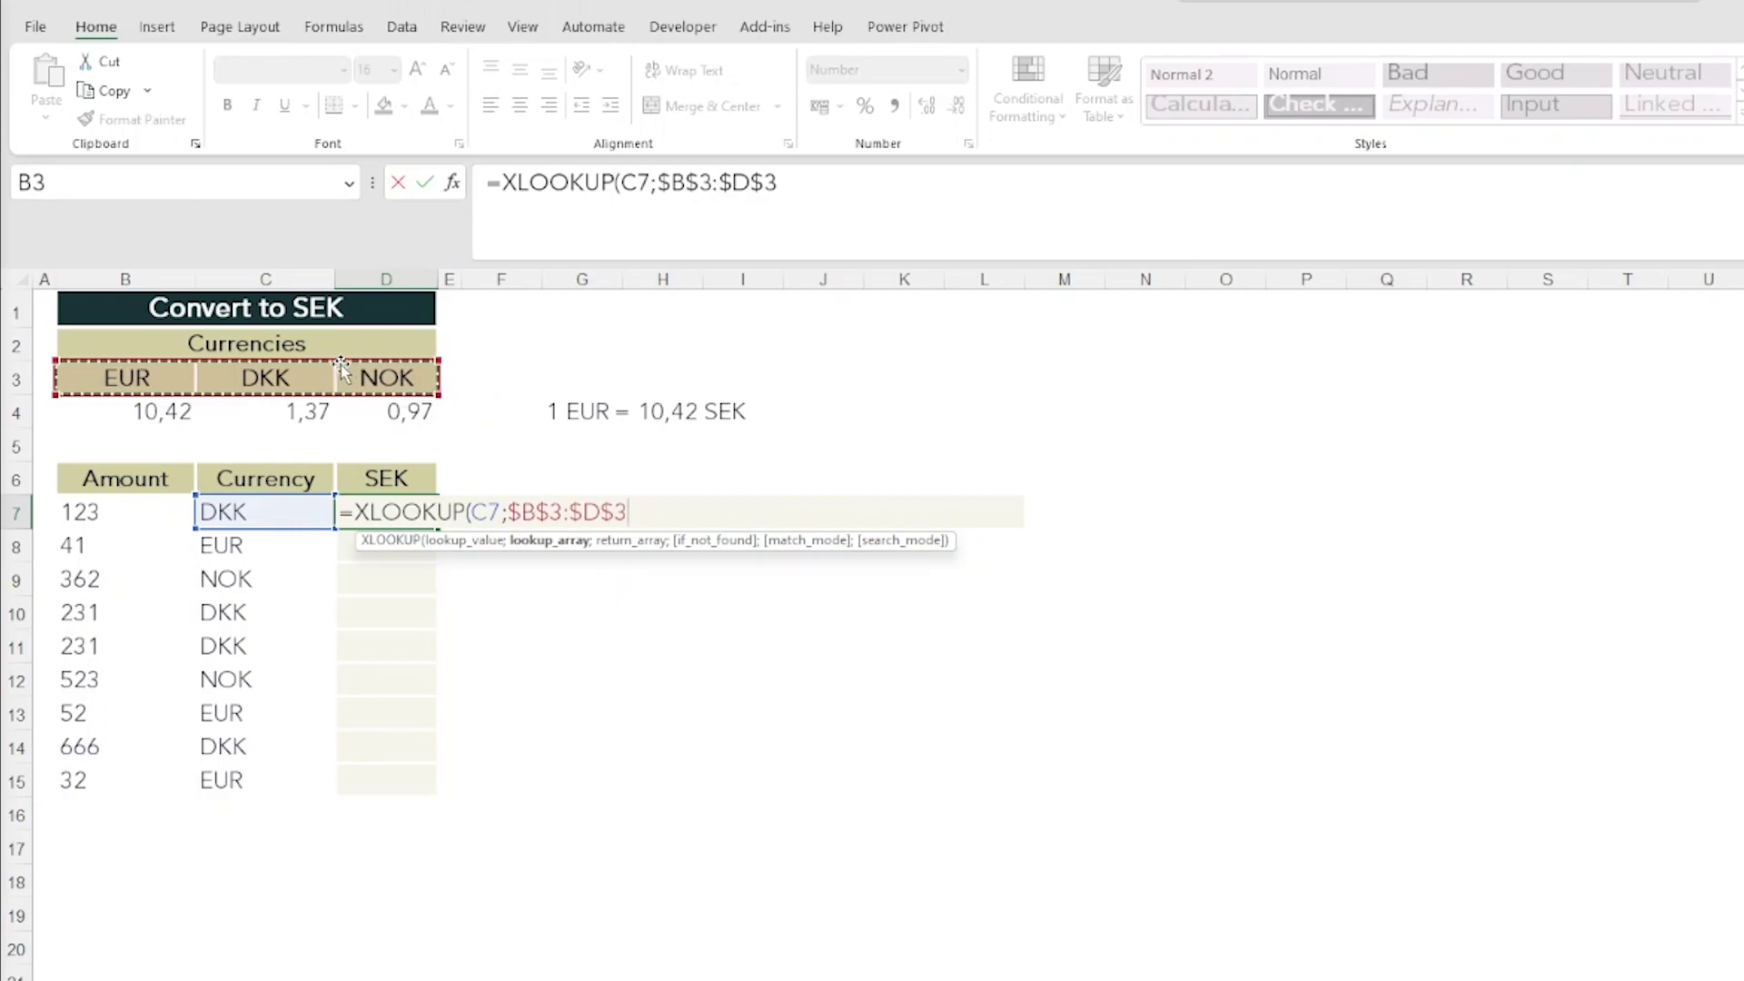
text(;)
drag(172, 413, 371, 414)
key(F4)
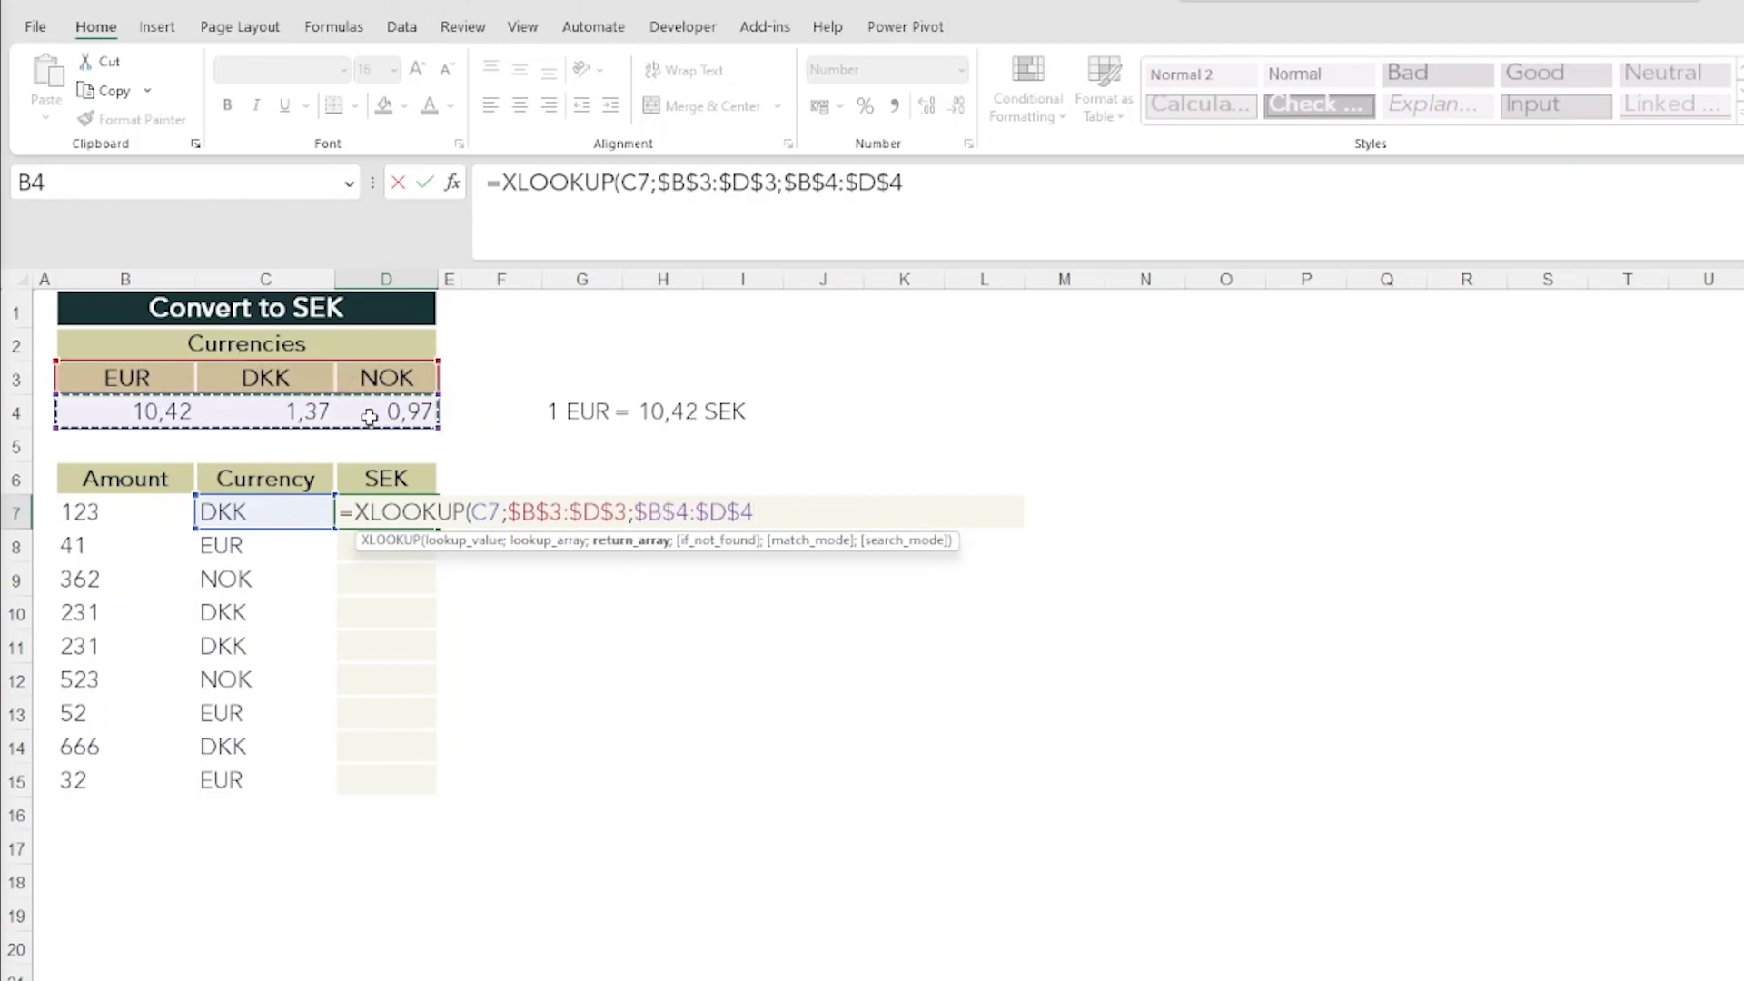
text())
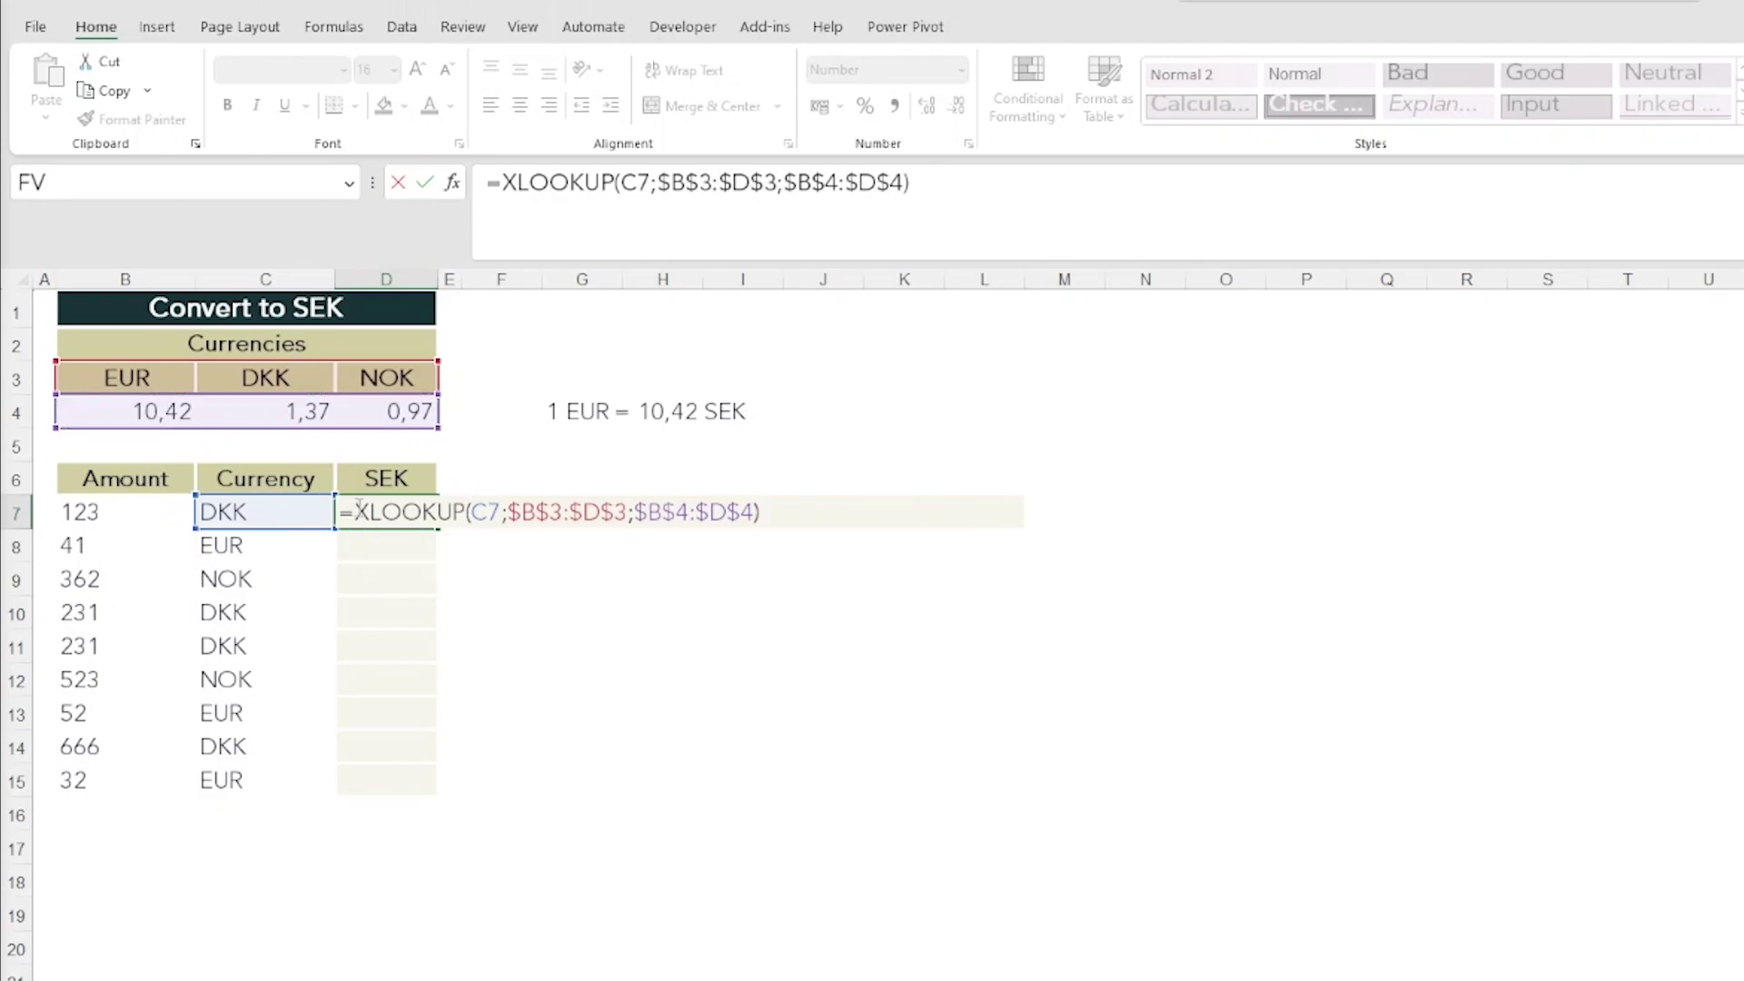
click(118, 511)
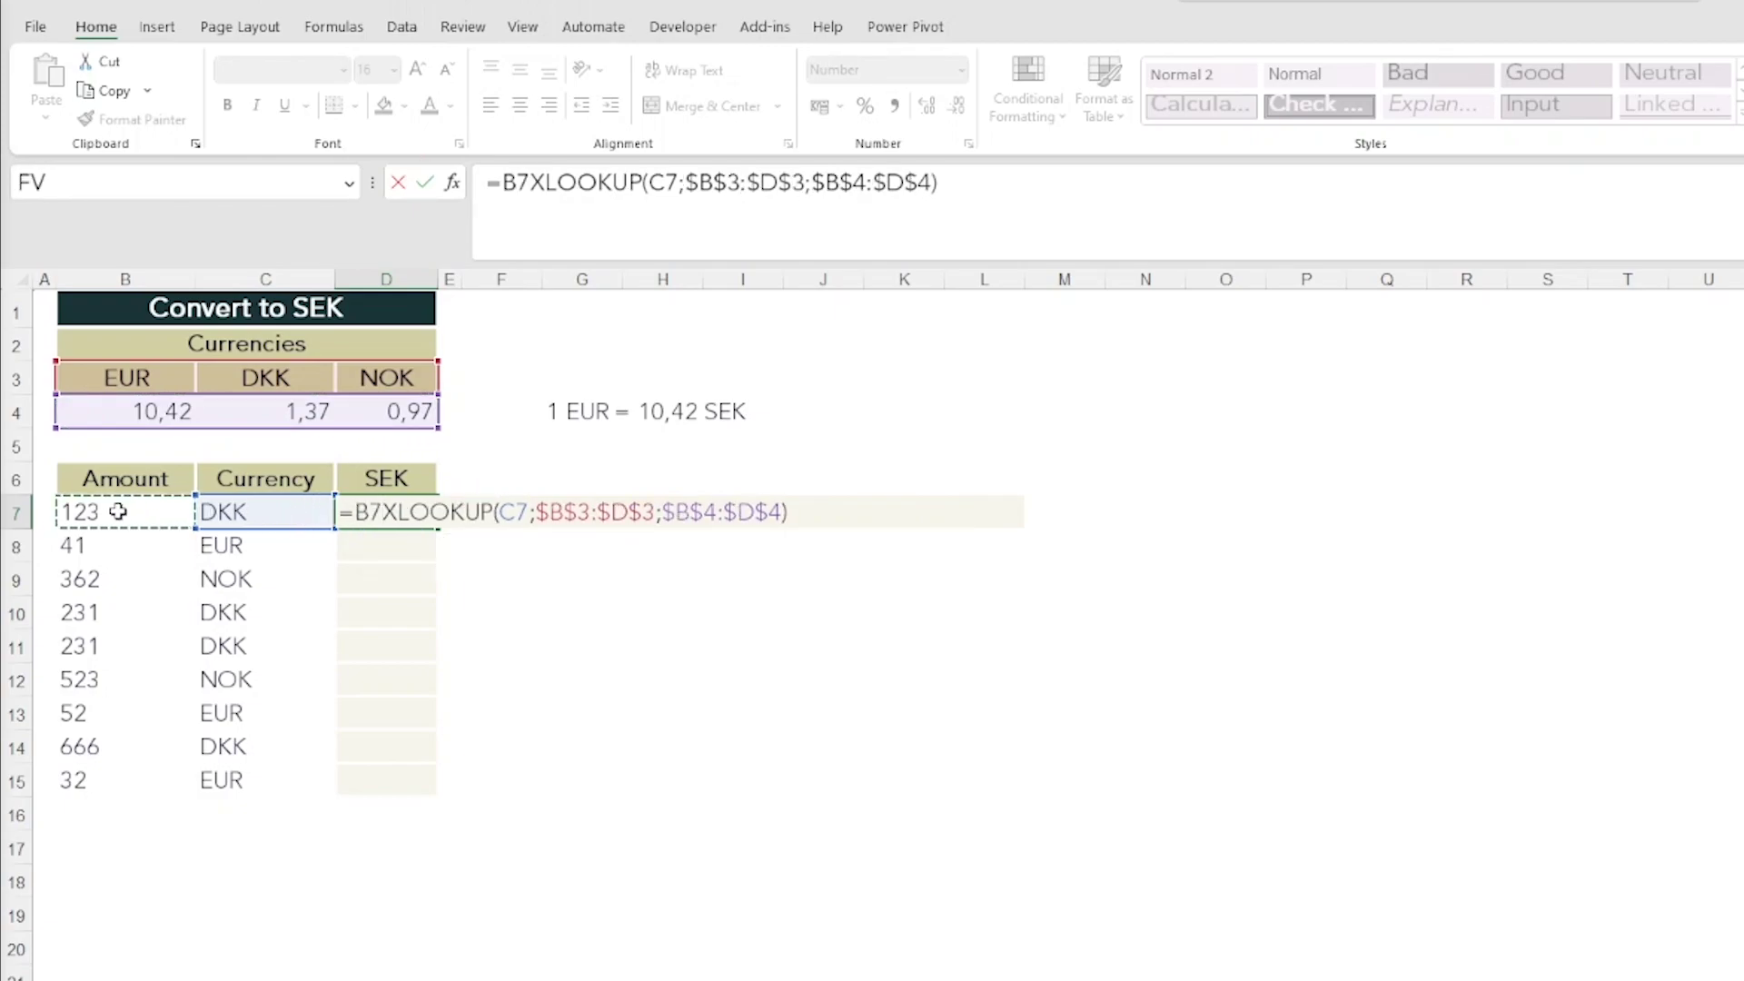
text(*)
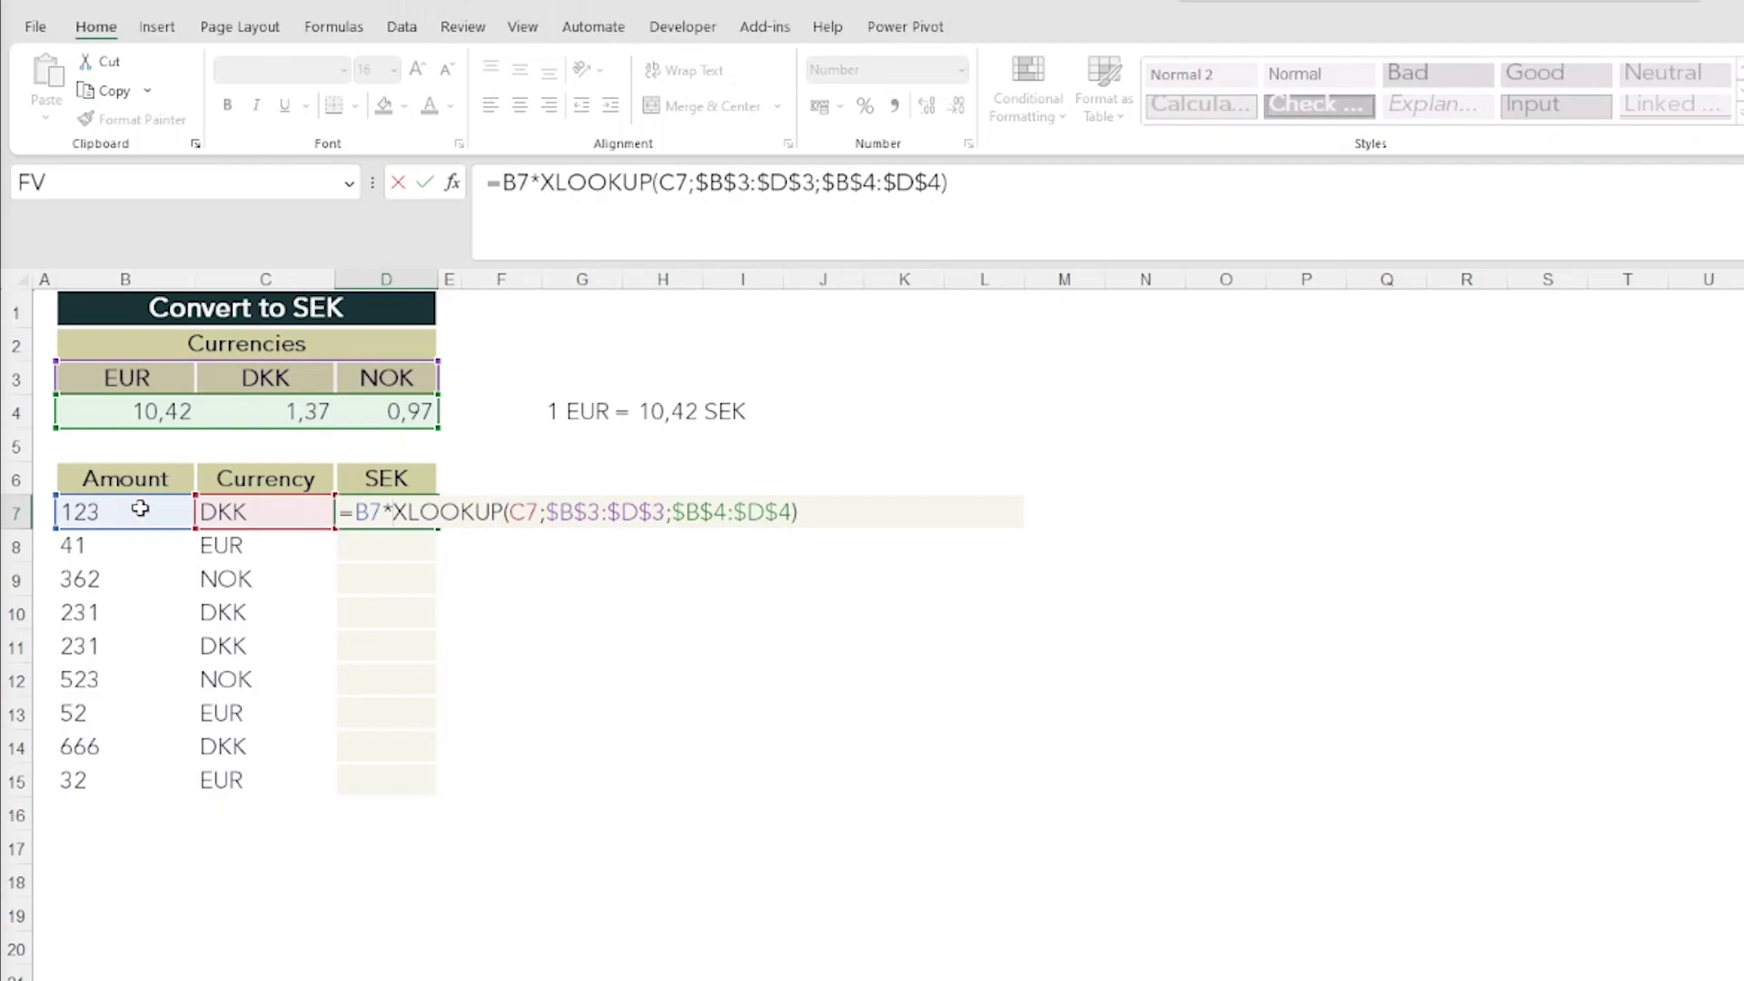
key(Return)
Step: Copy the D7 conversion formula into D8:D15
click(382, 511)
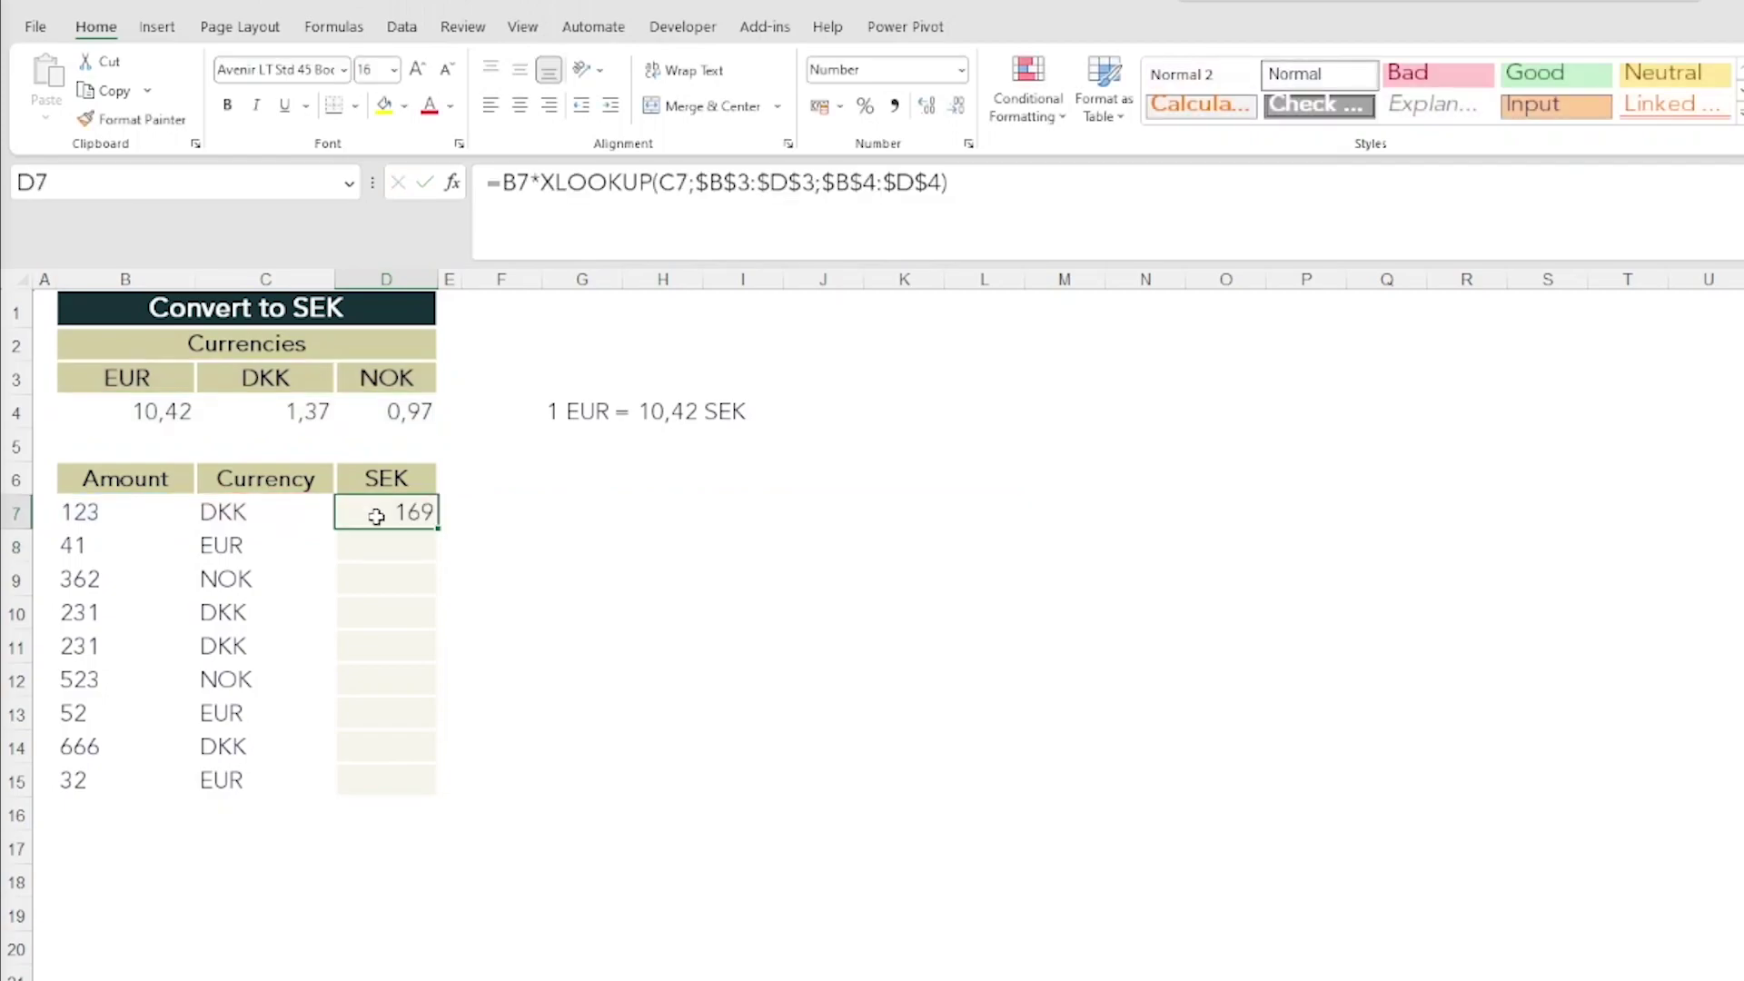
key(ctrl+c)
drag(385, 545, 378, 786)
key(ctrl+v)
double_click(386, 646)
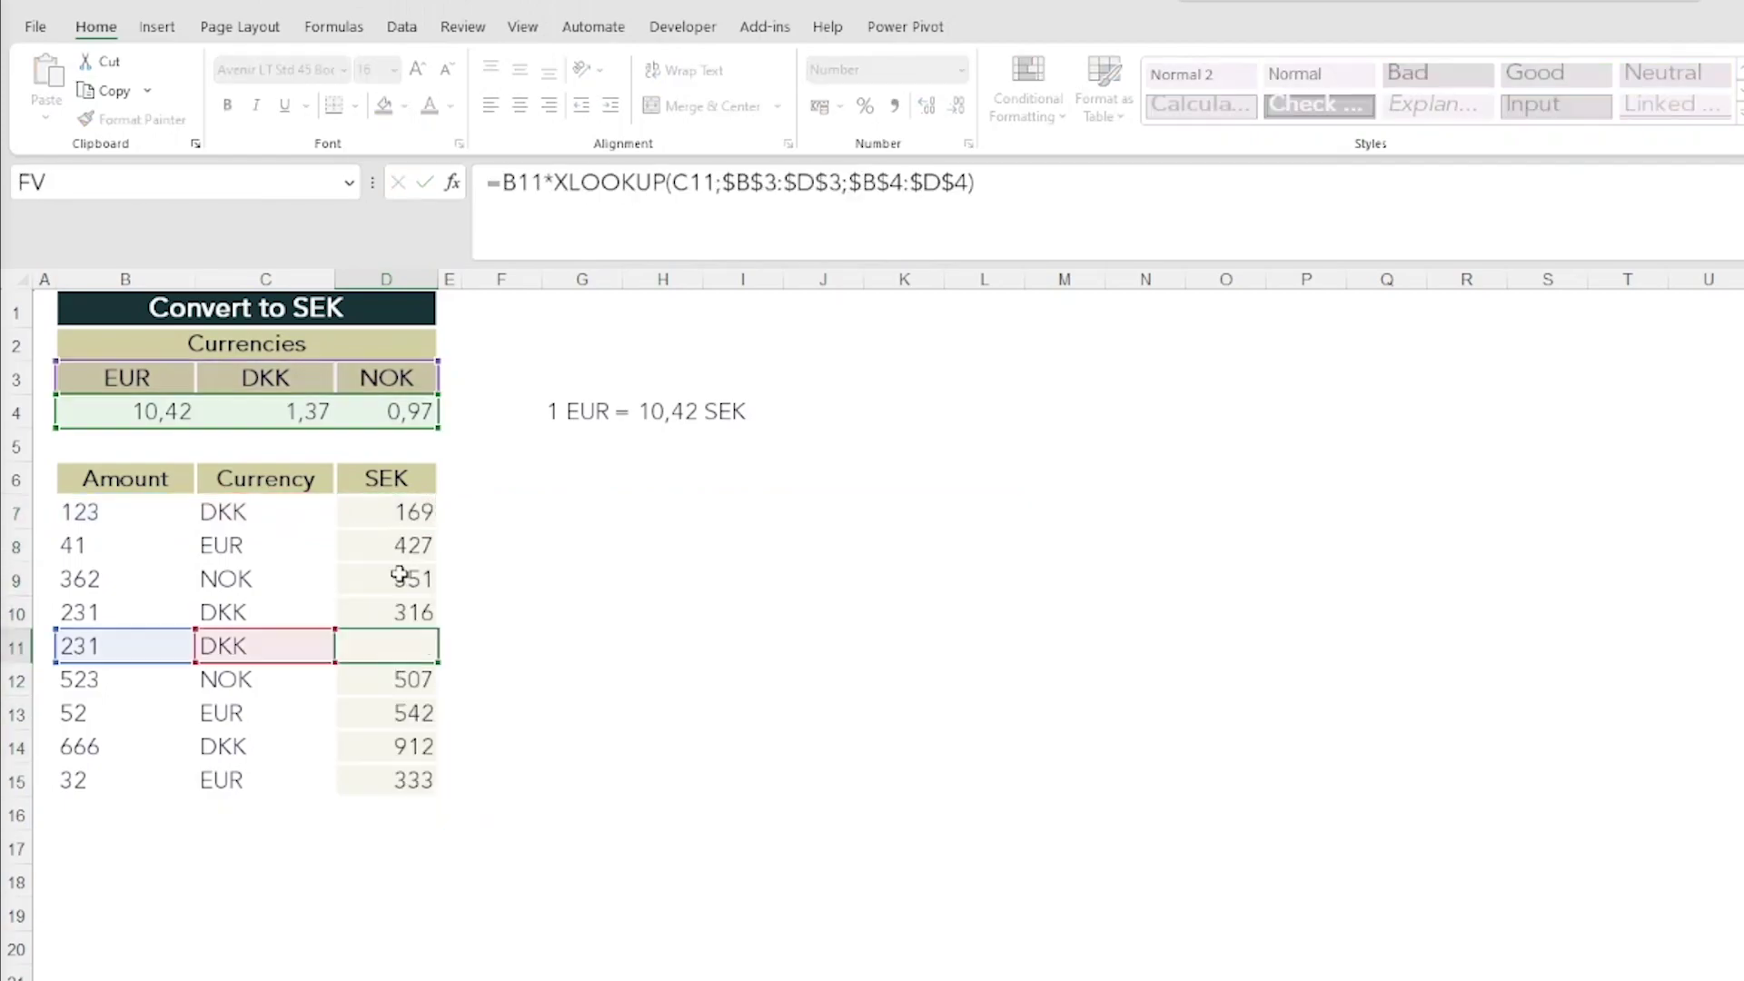
Step: Inspect one of the filled SEK conversion results
click(397, 572)
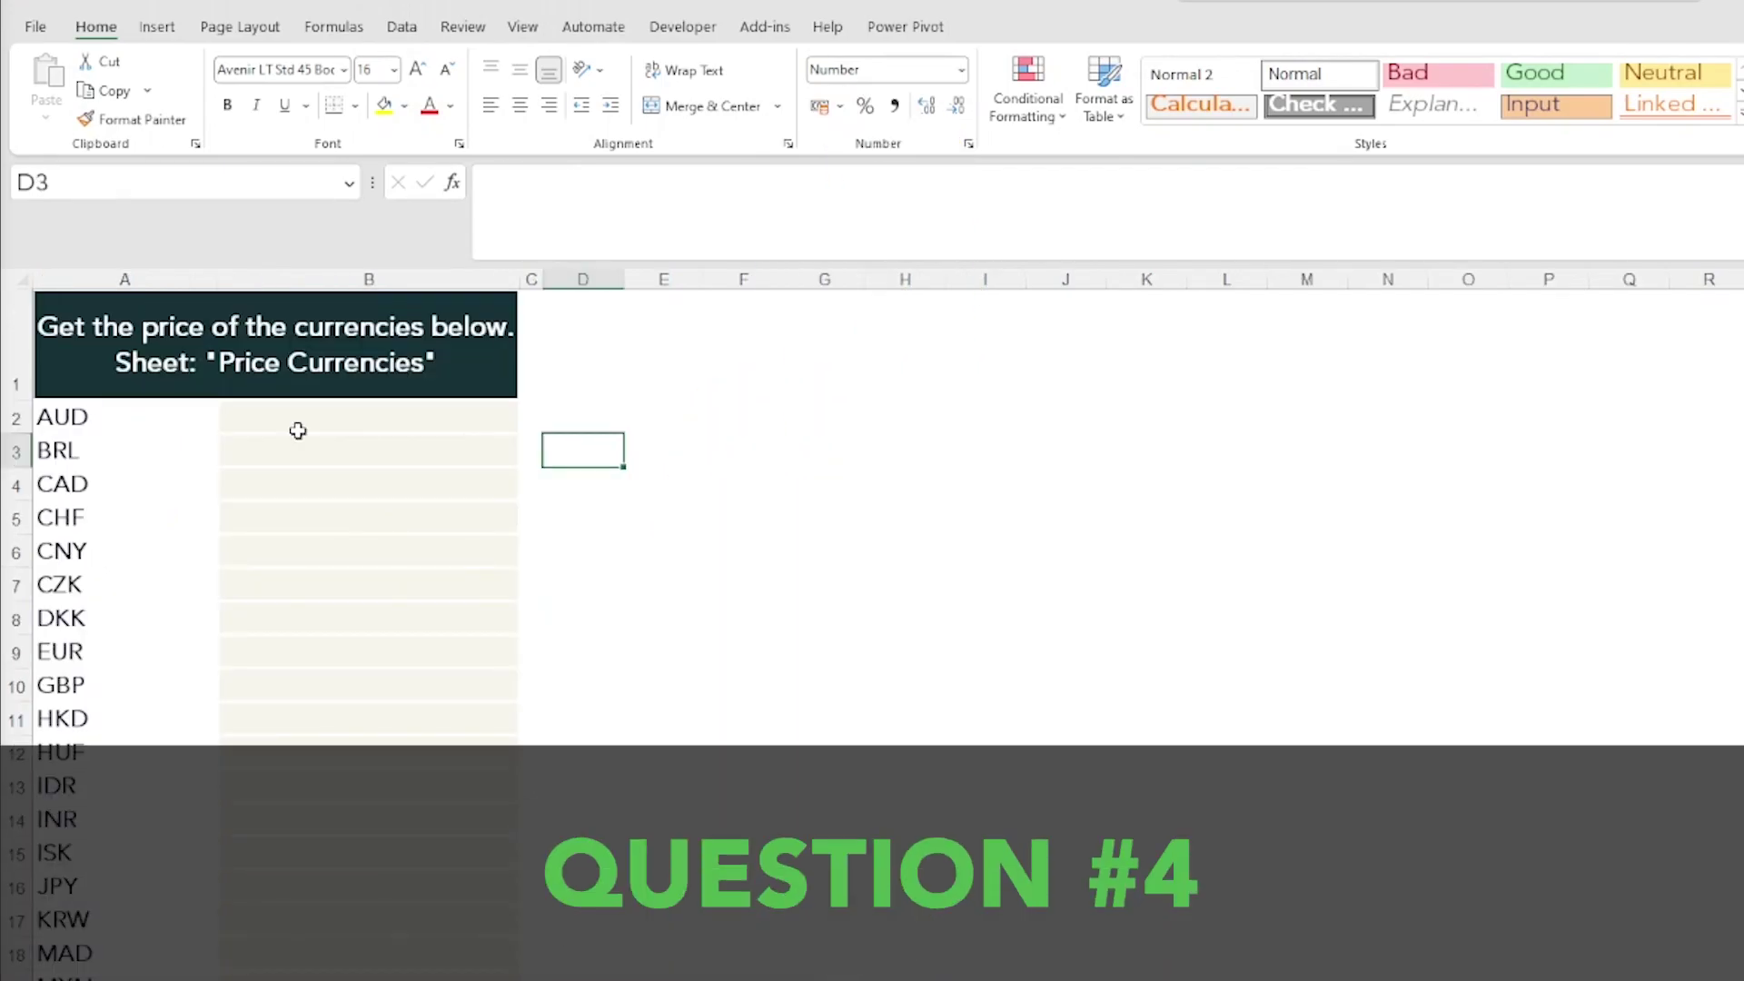
Step: Review the currency codes and the Currency and Price columns on the Price - Currencies sheet
click(298, 421)
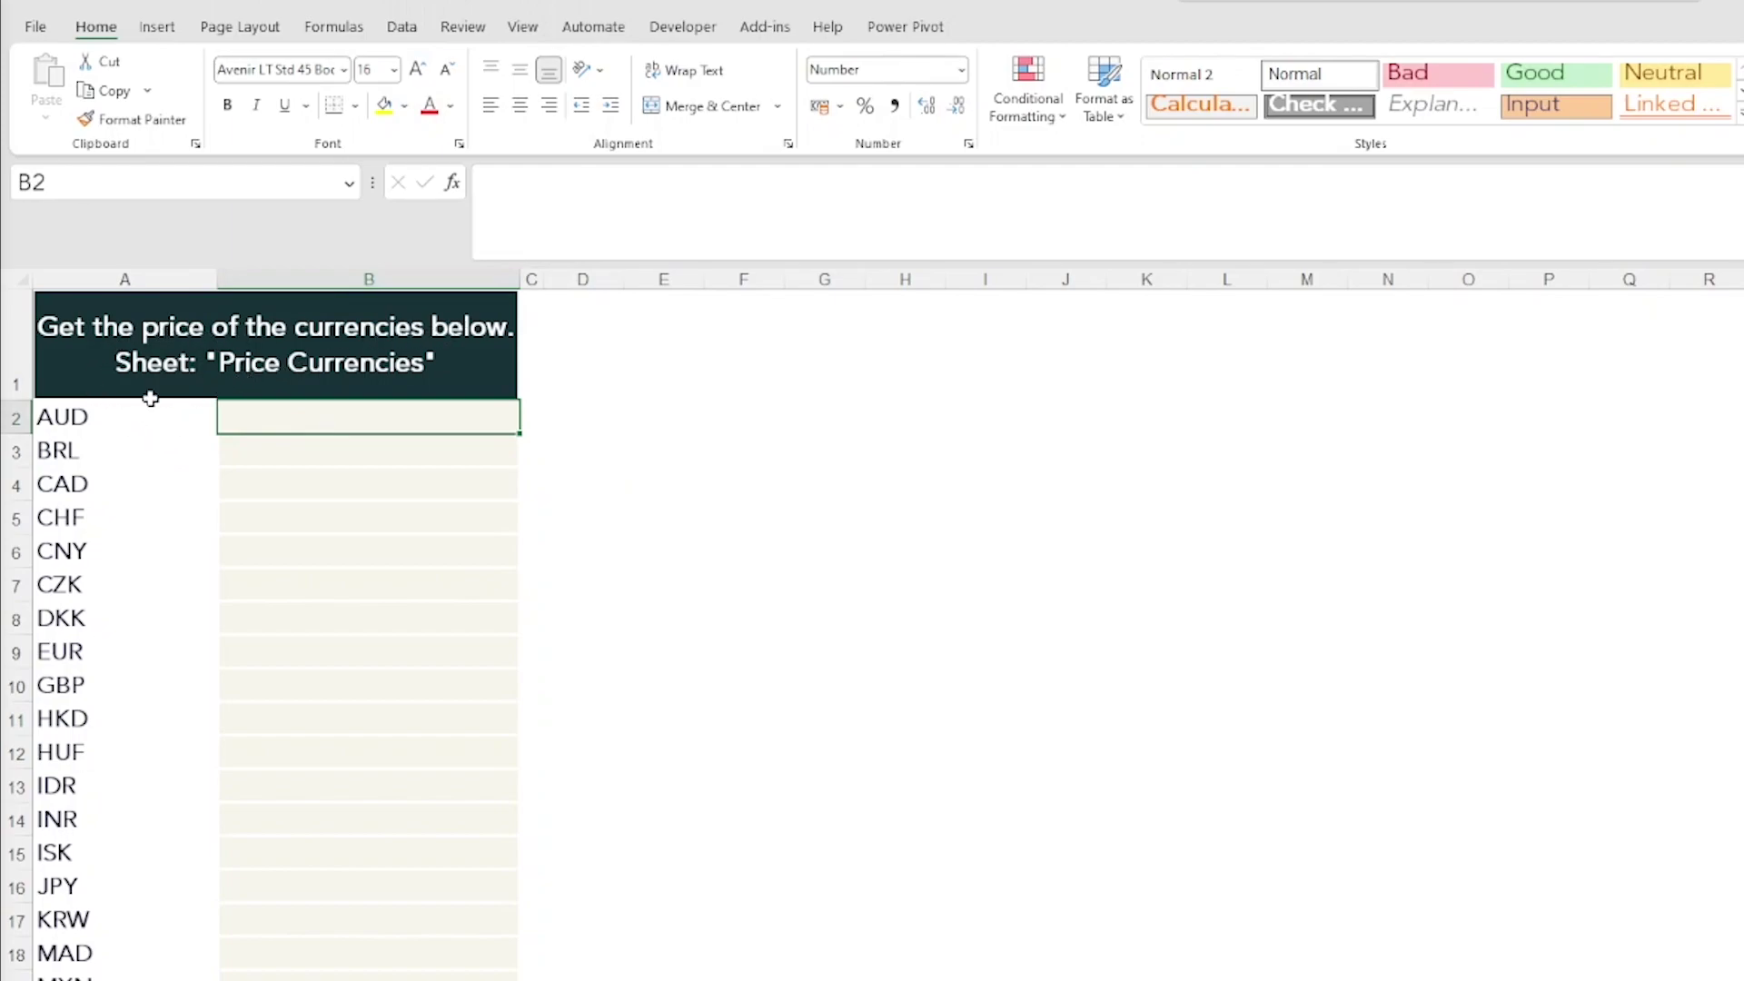
drag(113, 422, 105, 635)
click(105, 980)
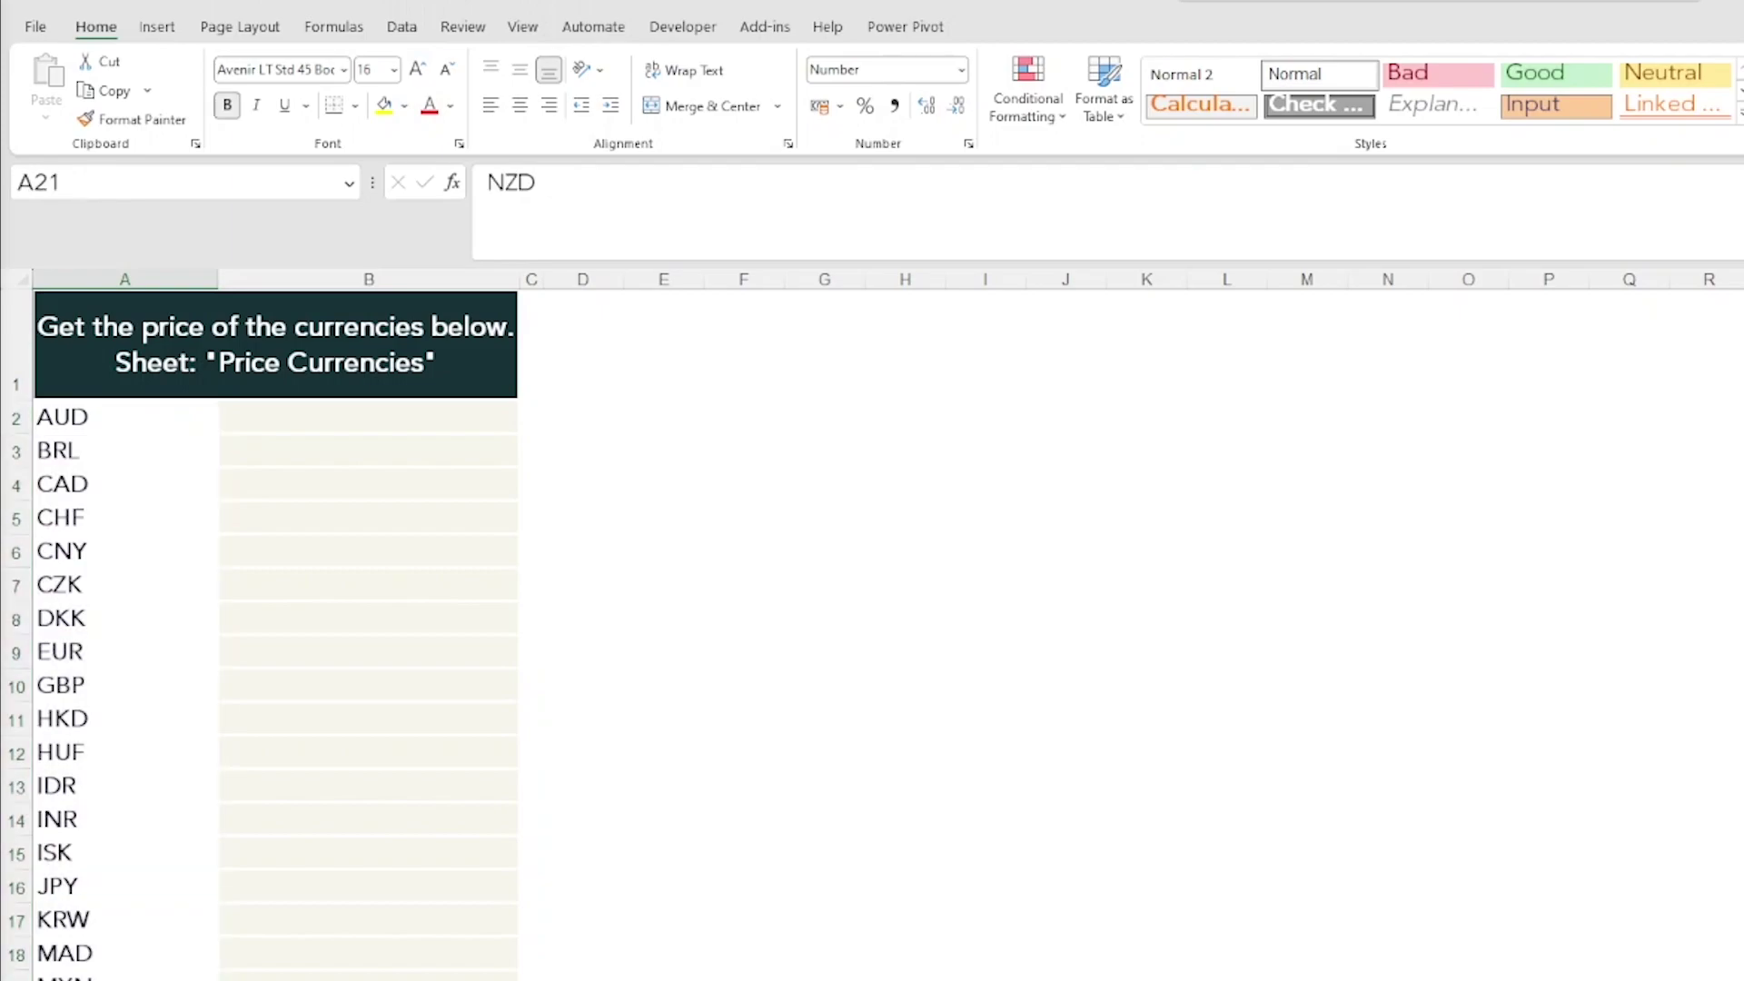
key(ctrl+Page_Down)
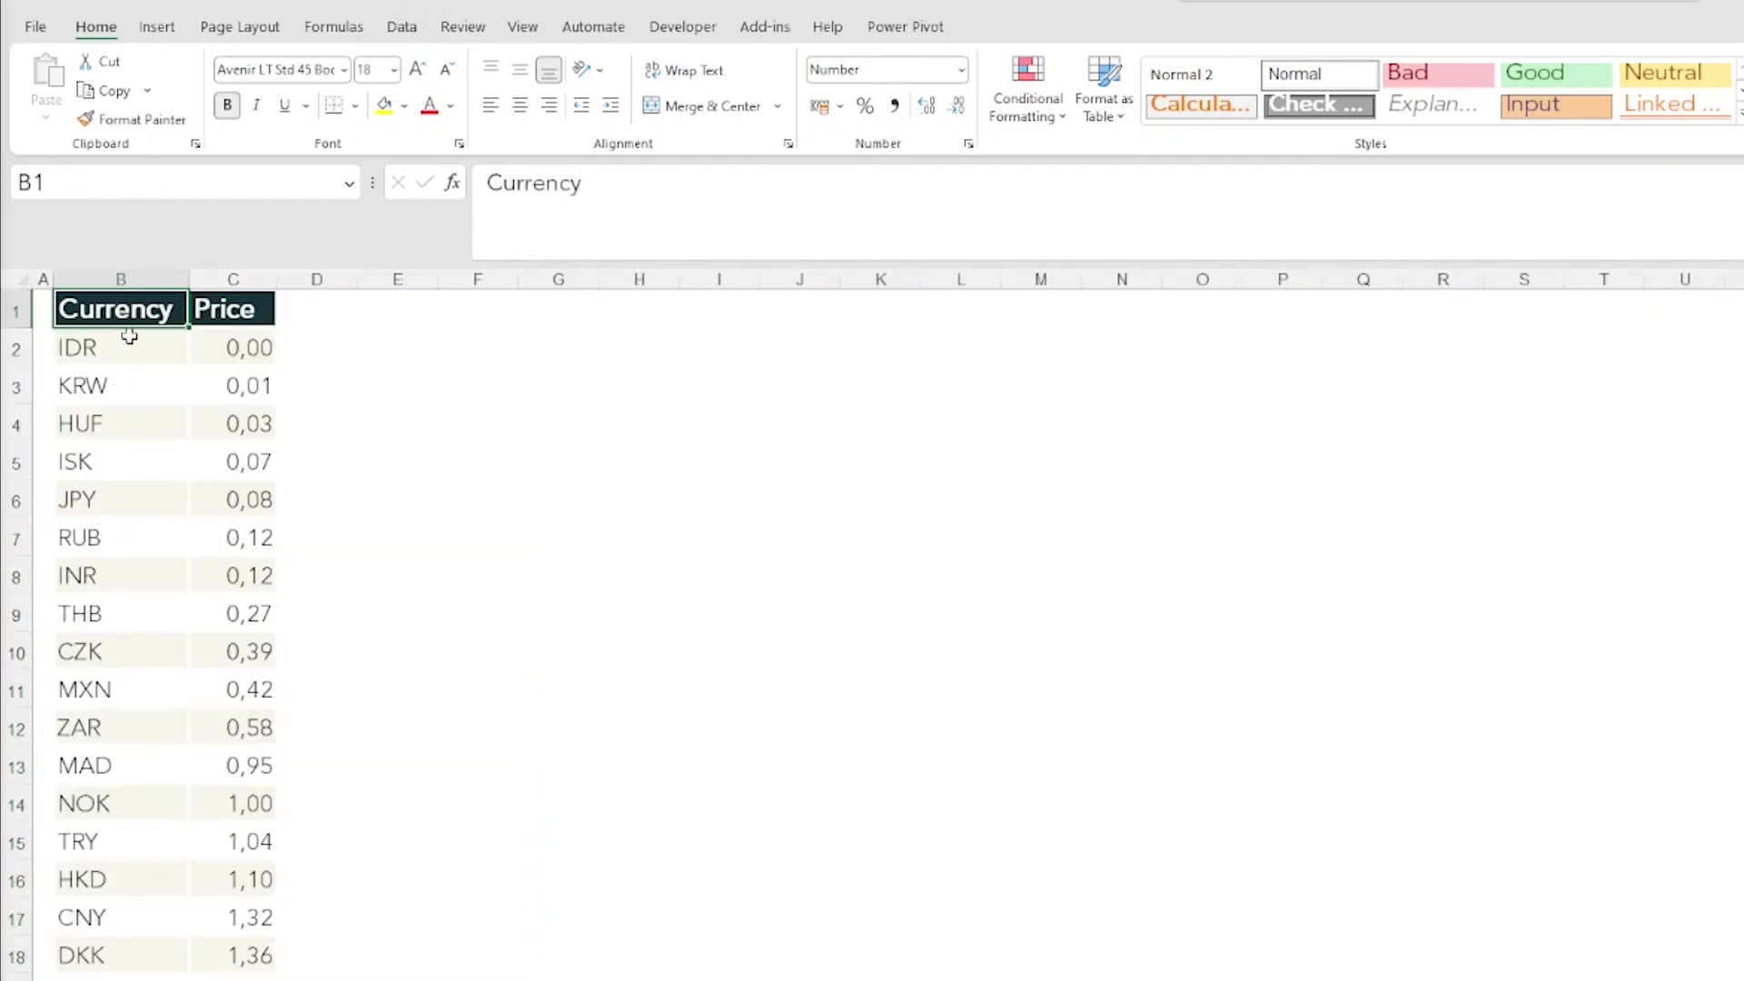
drag(134, 298, 232, 300)
click(479, 504)
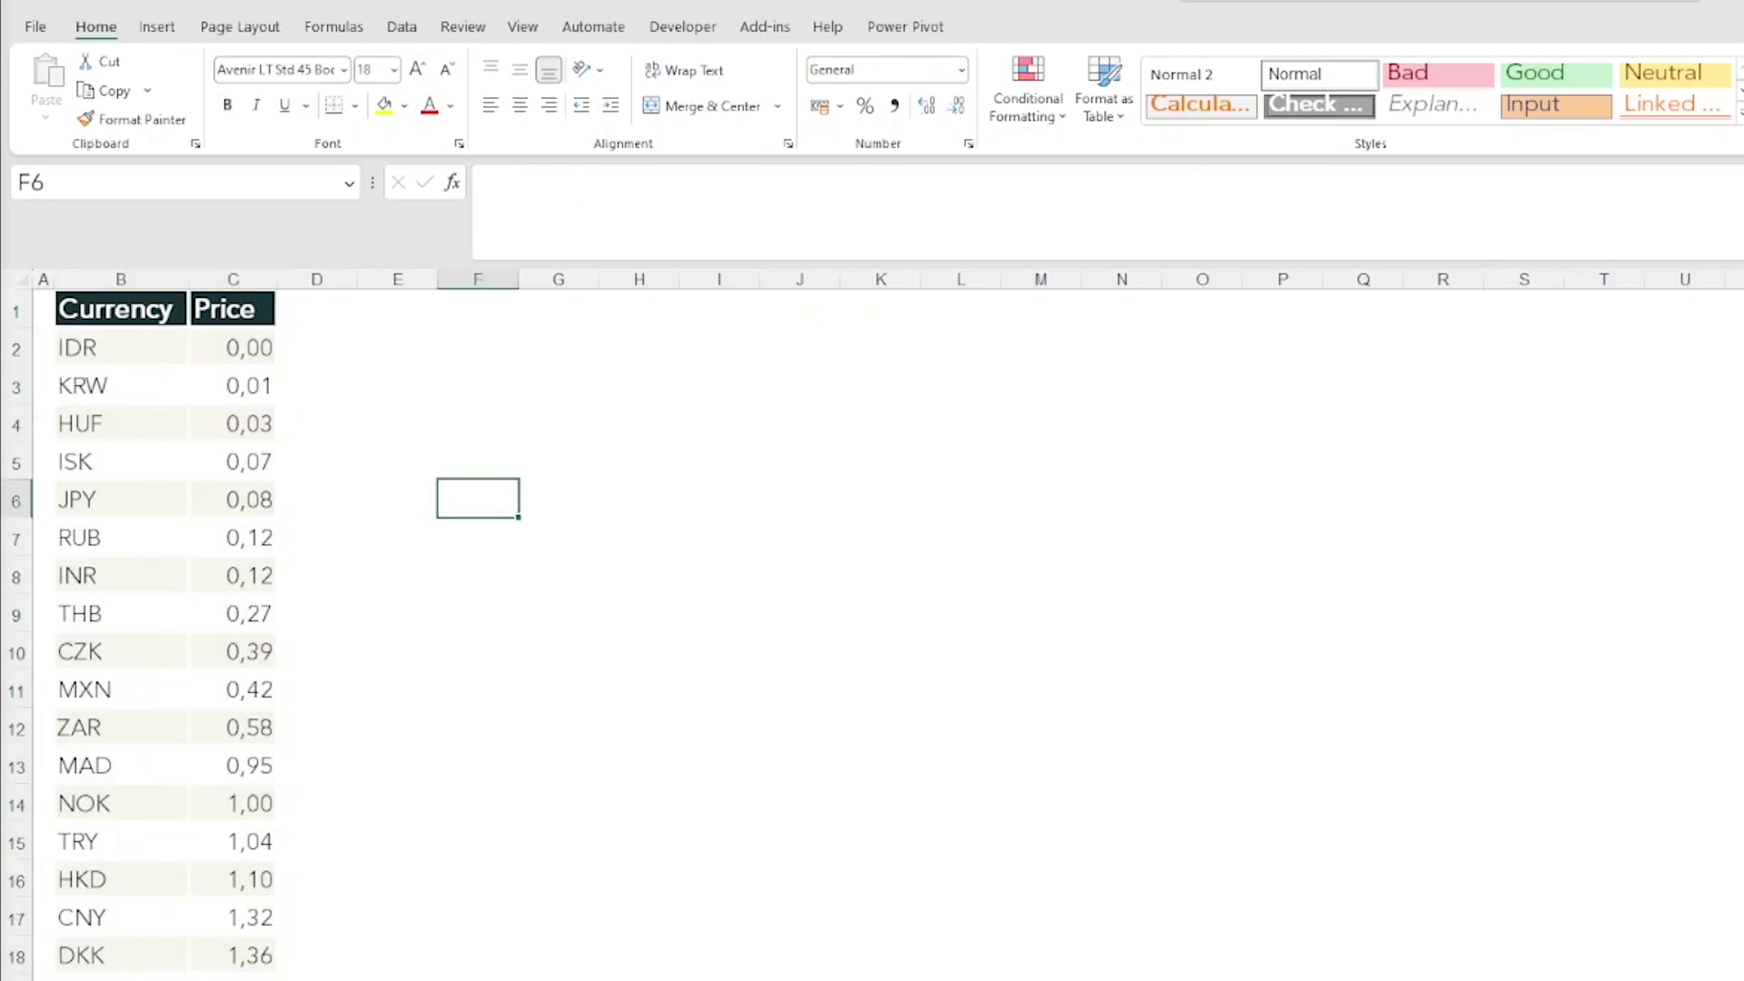
key(ctrl+Page_Up)
Step: Enter =XLOOKUP(A2;'Price - Currencies'!B:B;'Price - Currencies'!C:C) in B2 for the AUD price
click(345, 424)
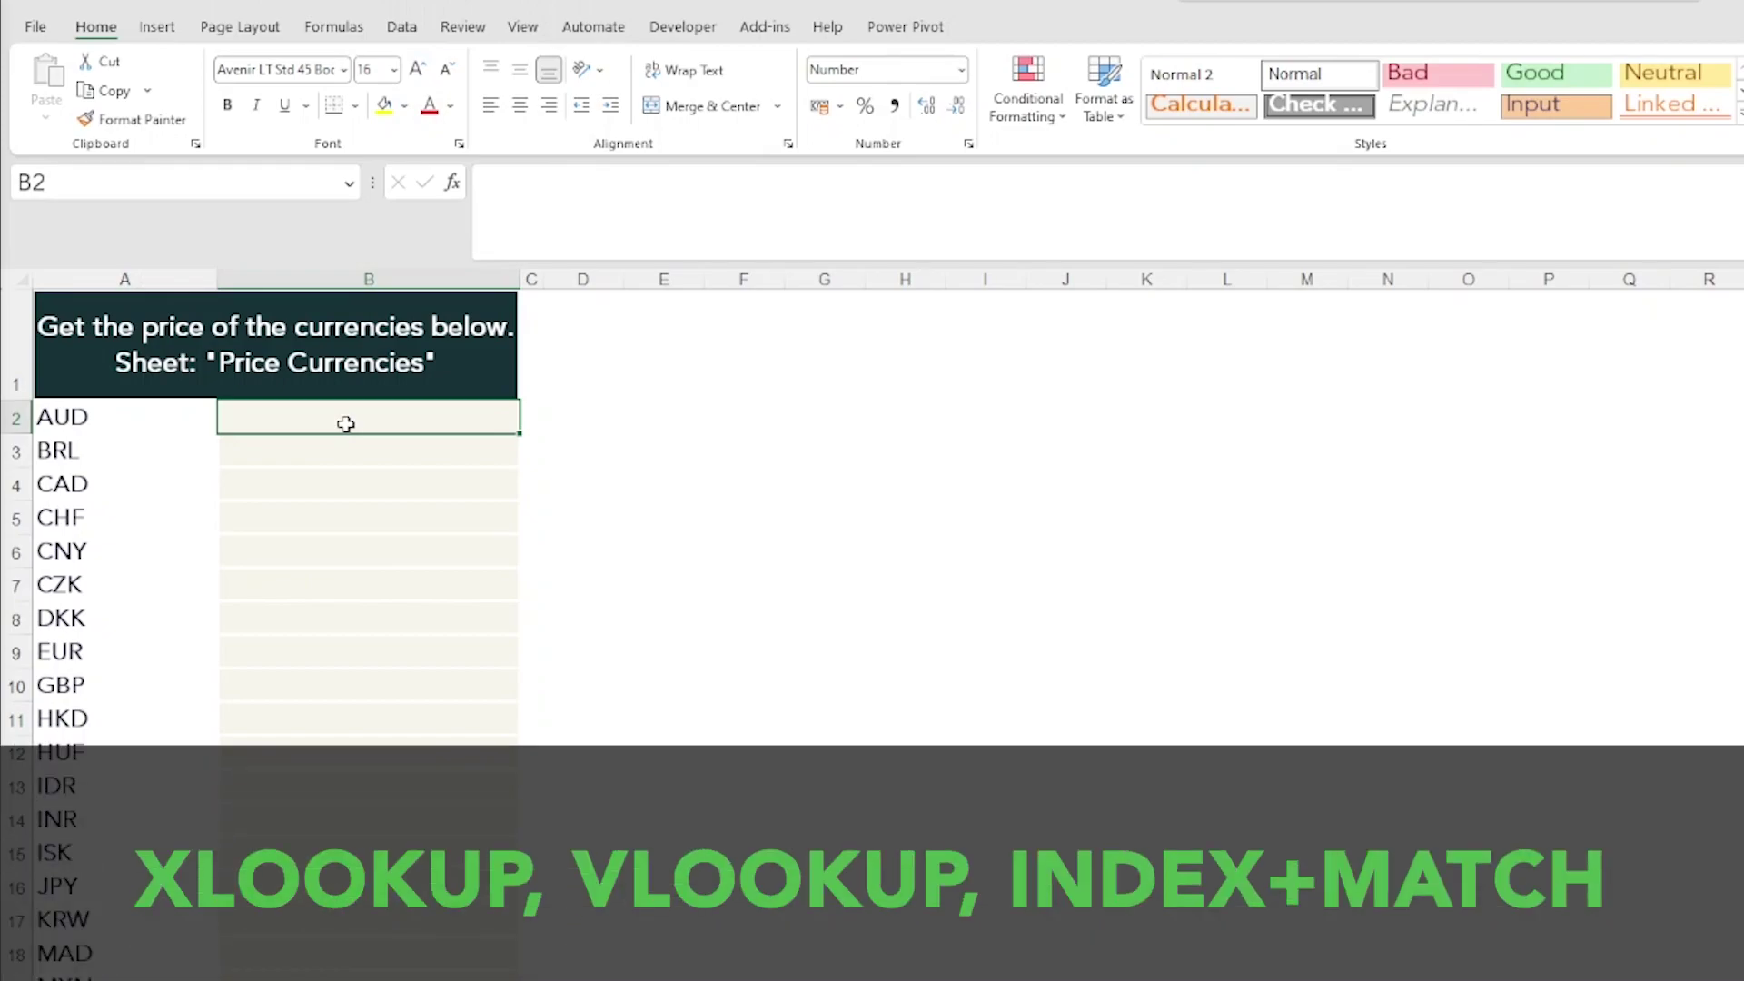
text(=XLOOKUP()
key(Left)
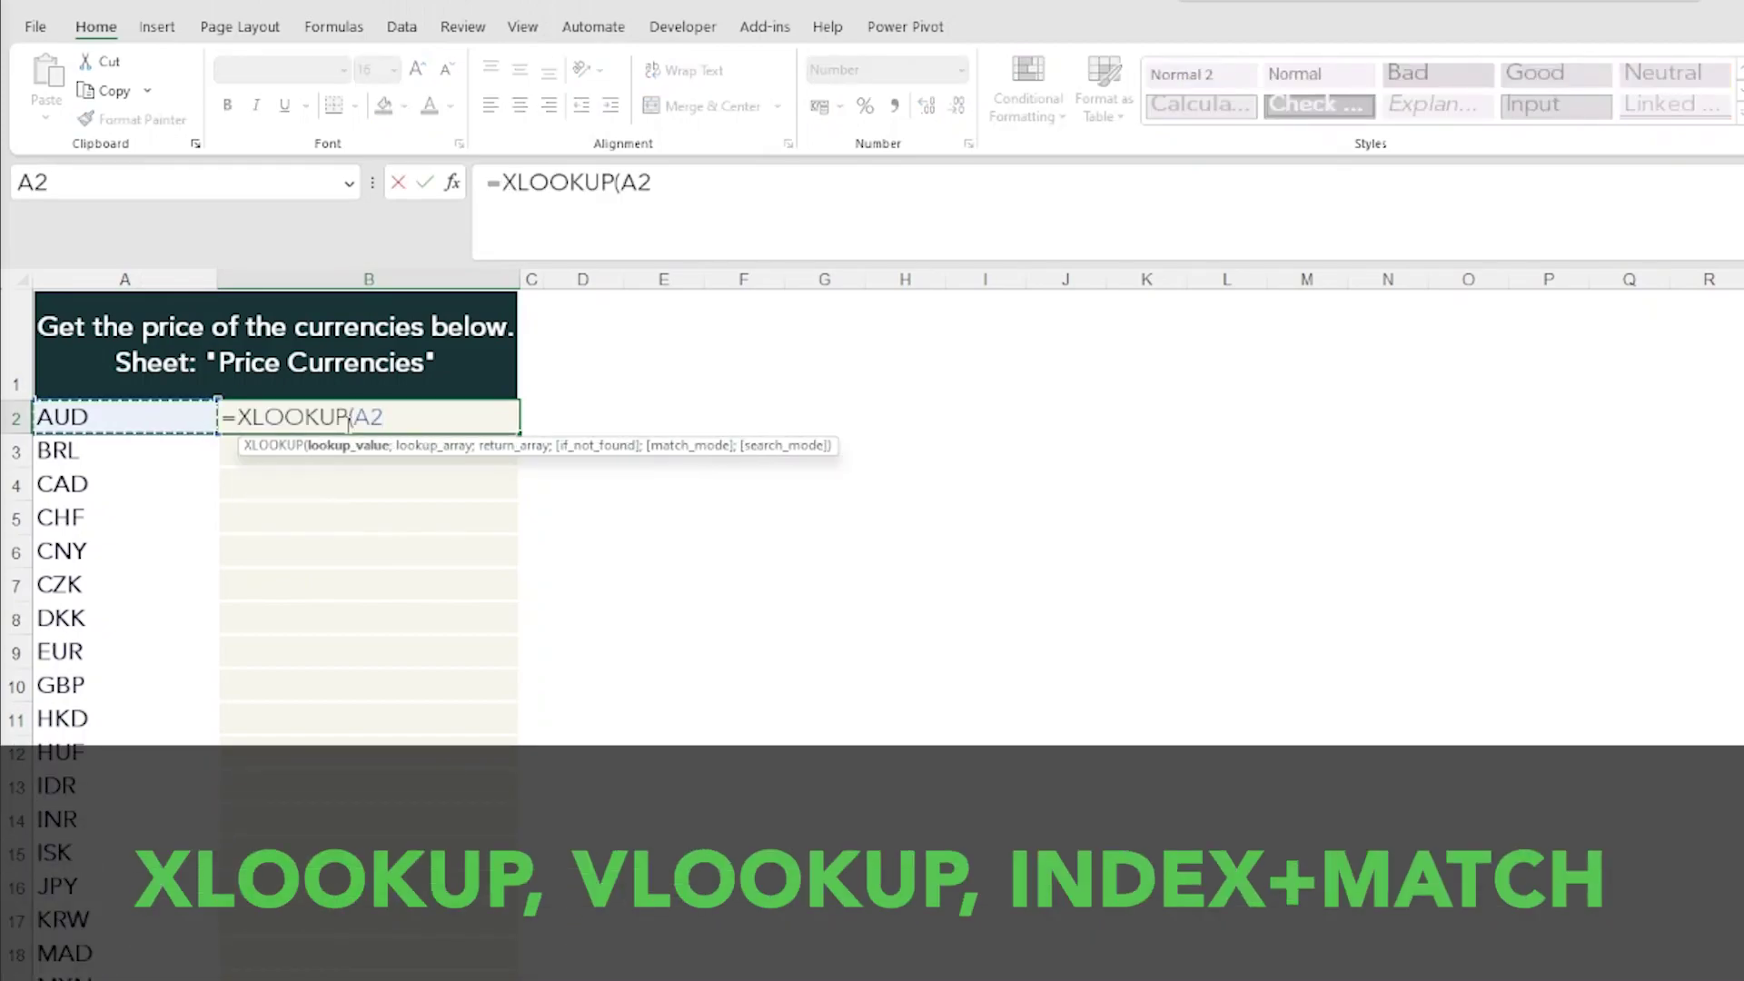
text(;)
key(ctrl+Page_Down)
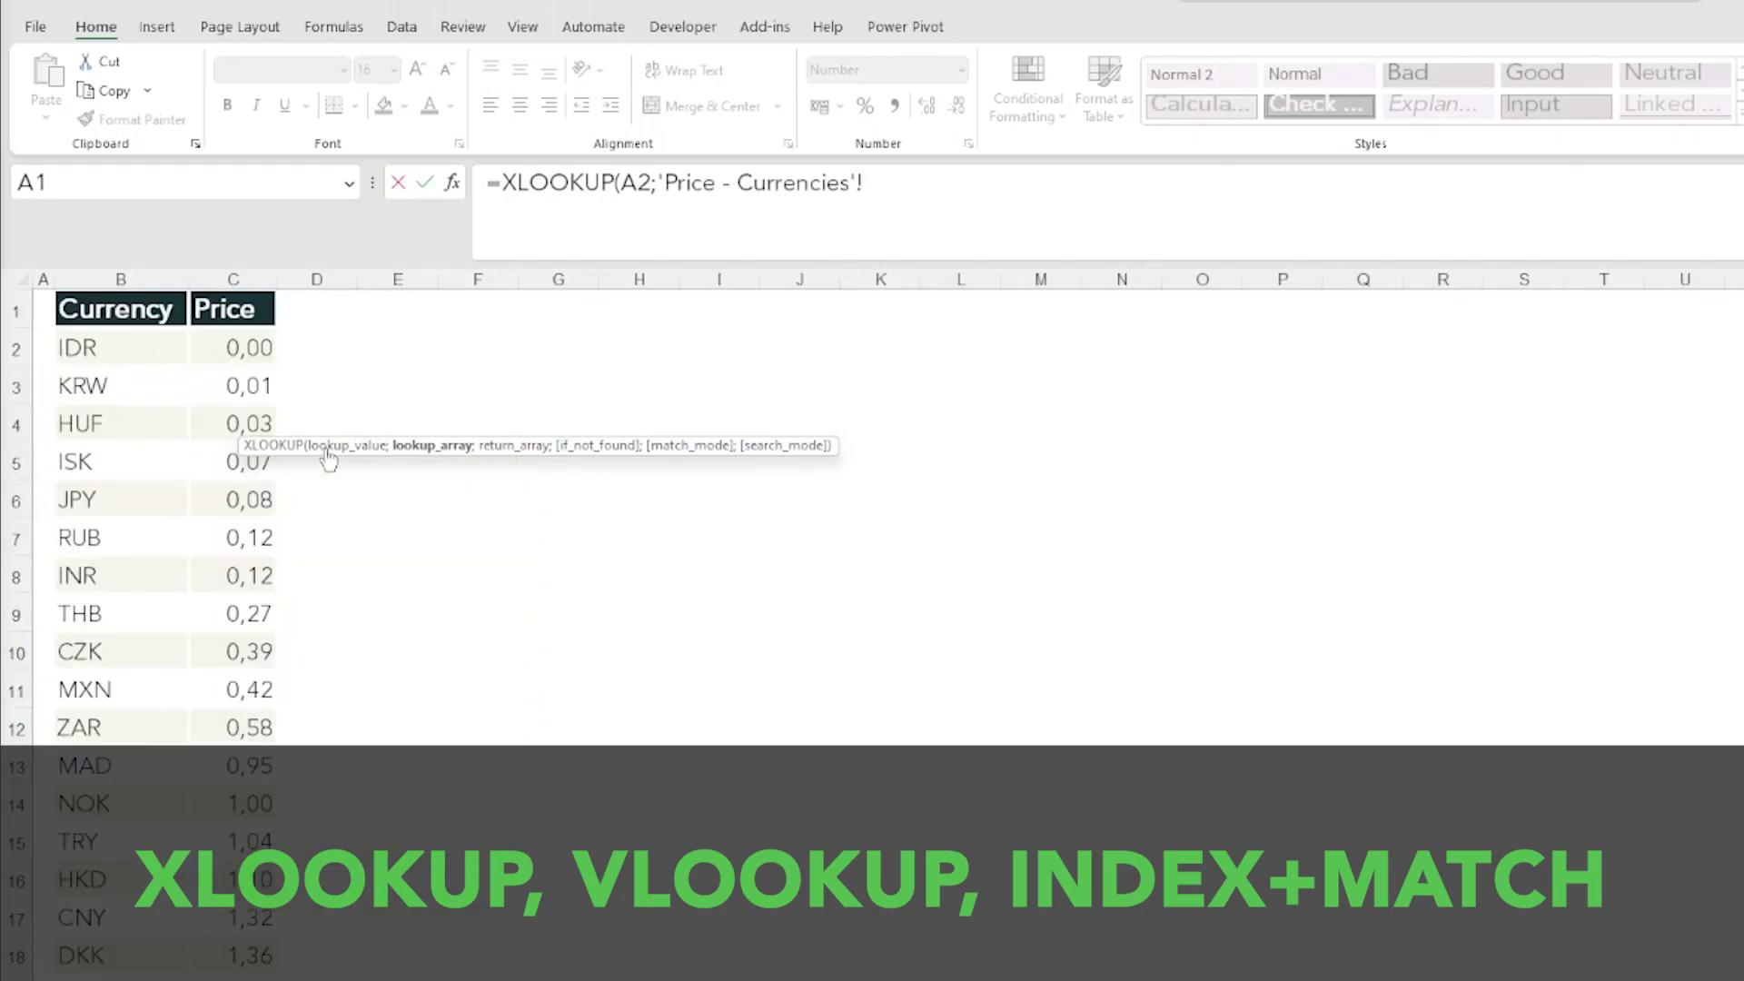
click(163, 272)
text(;)
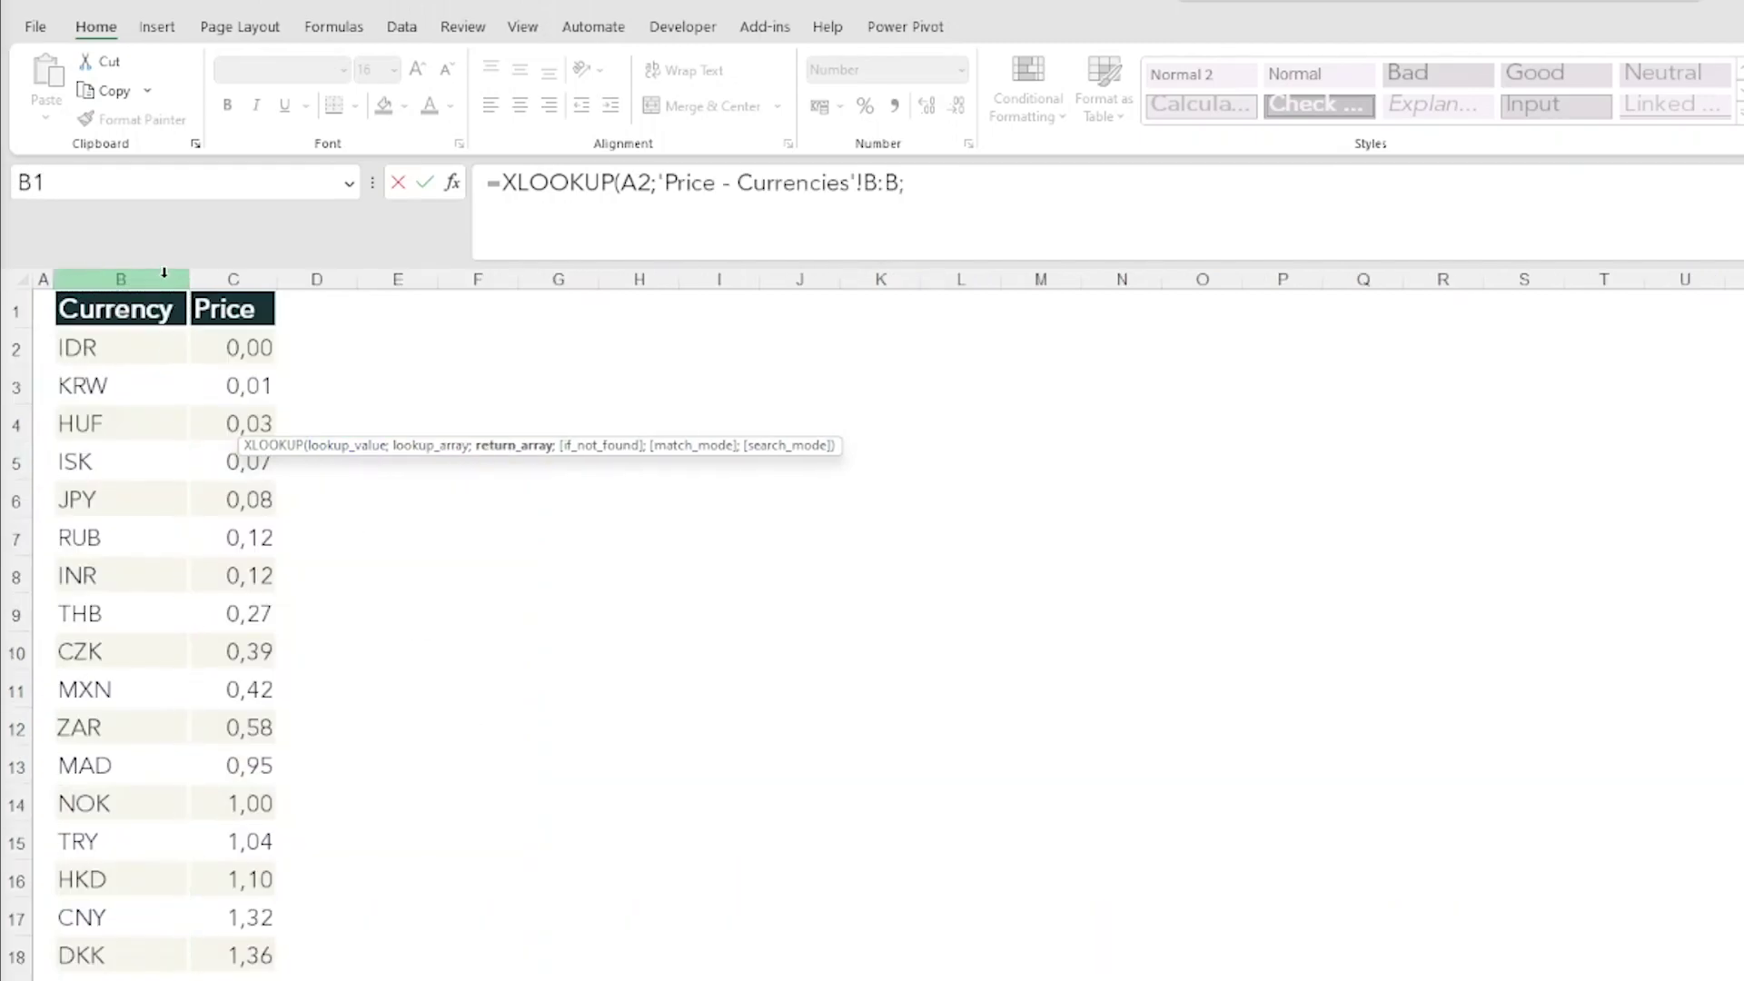
click(233, 276)
key(Return)
Step: Fill the price lookup down for all currencies and check the filled prices
click(454, 418)
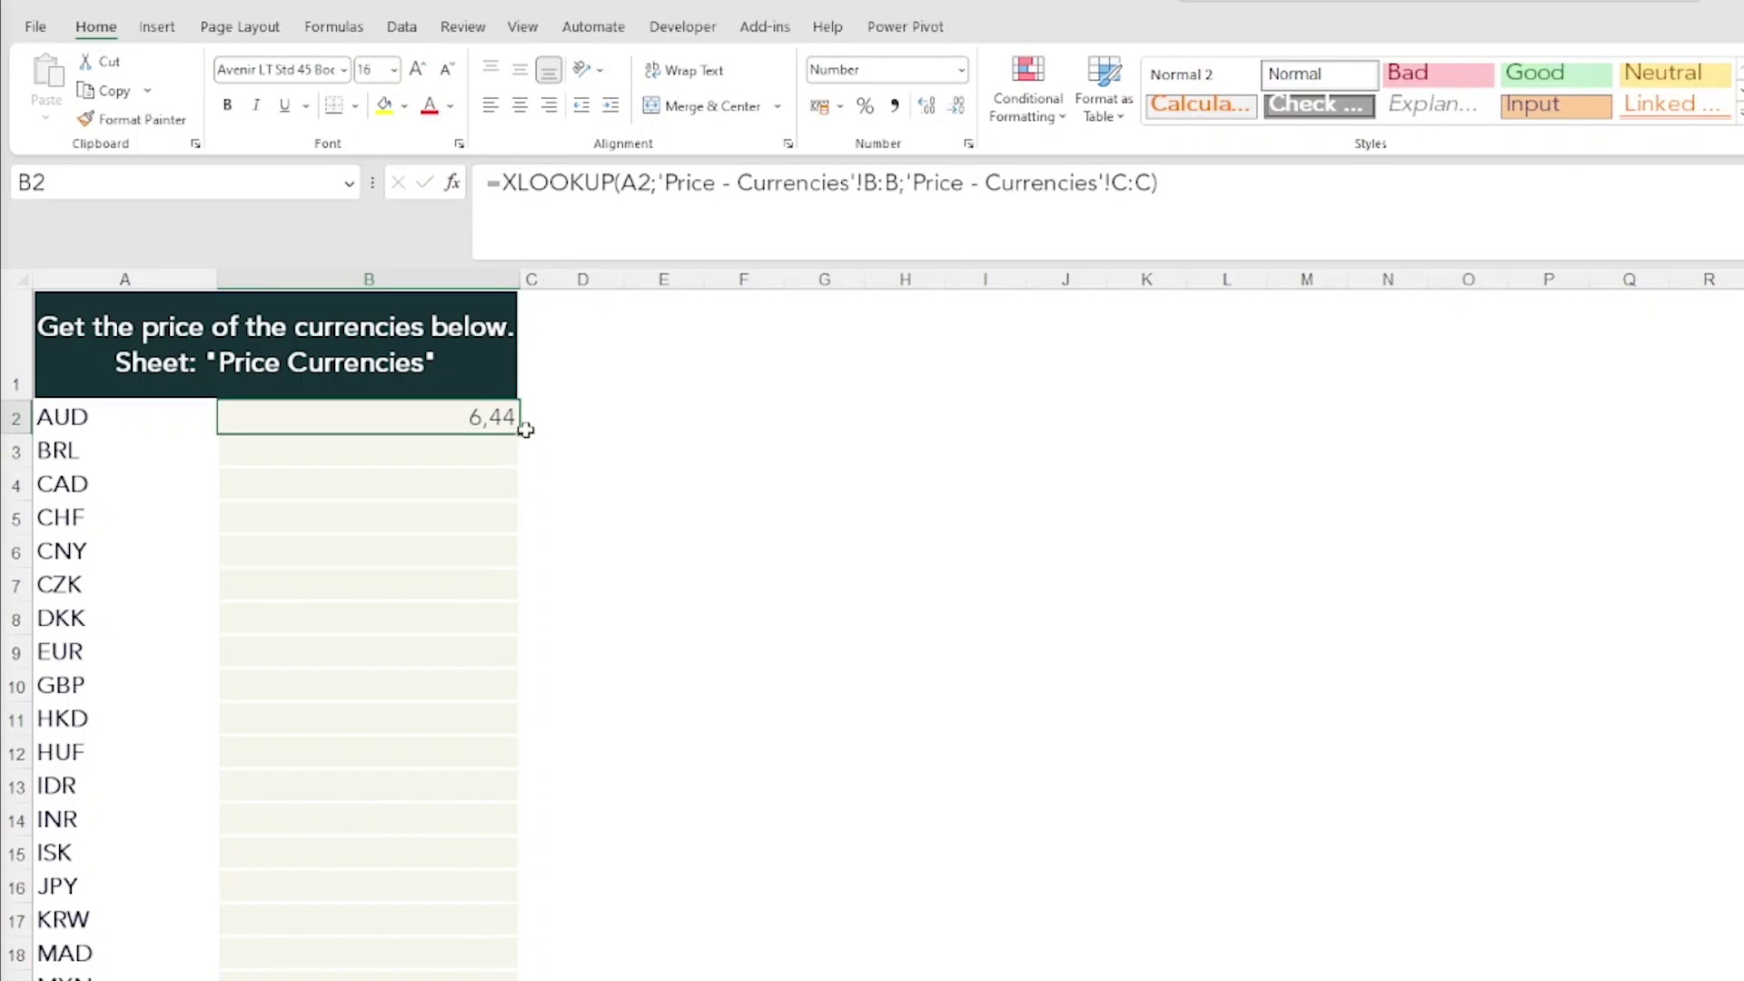
double_click(522, 435)
click(388, 655)
click(361, 451)
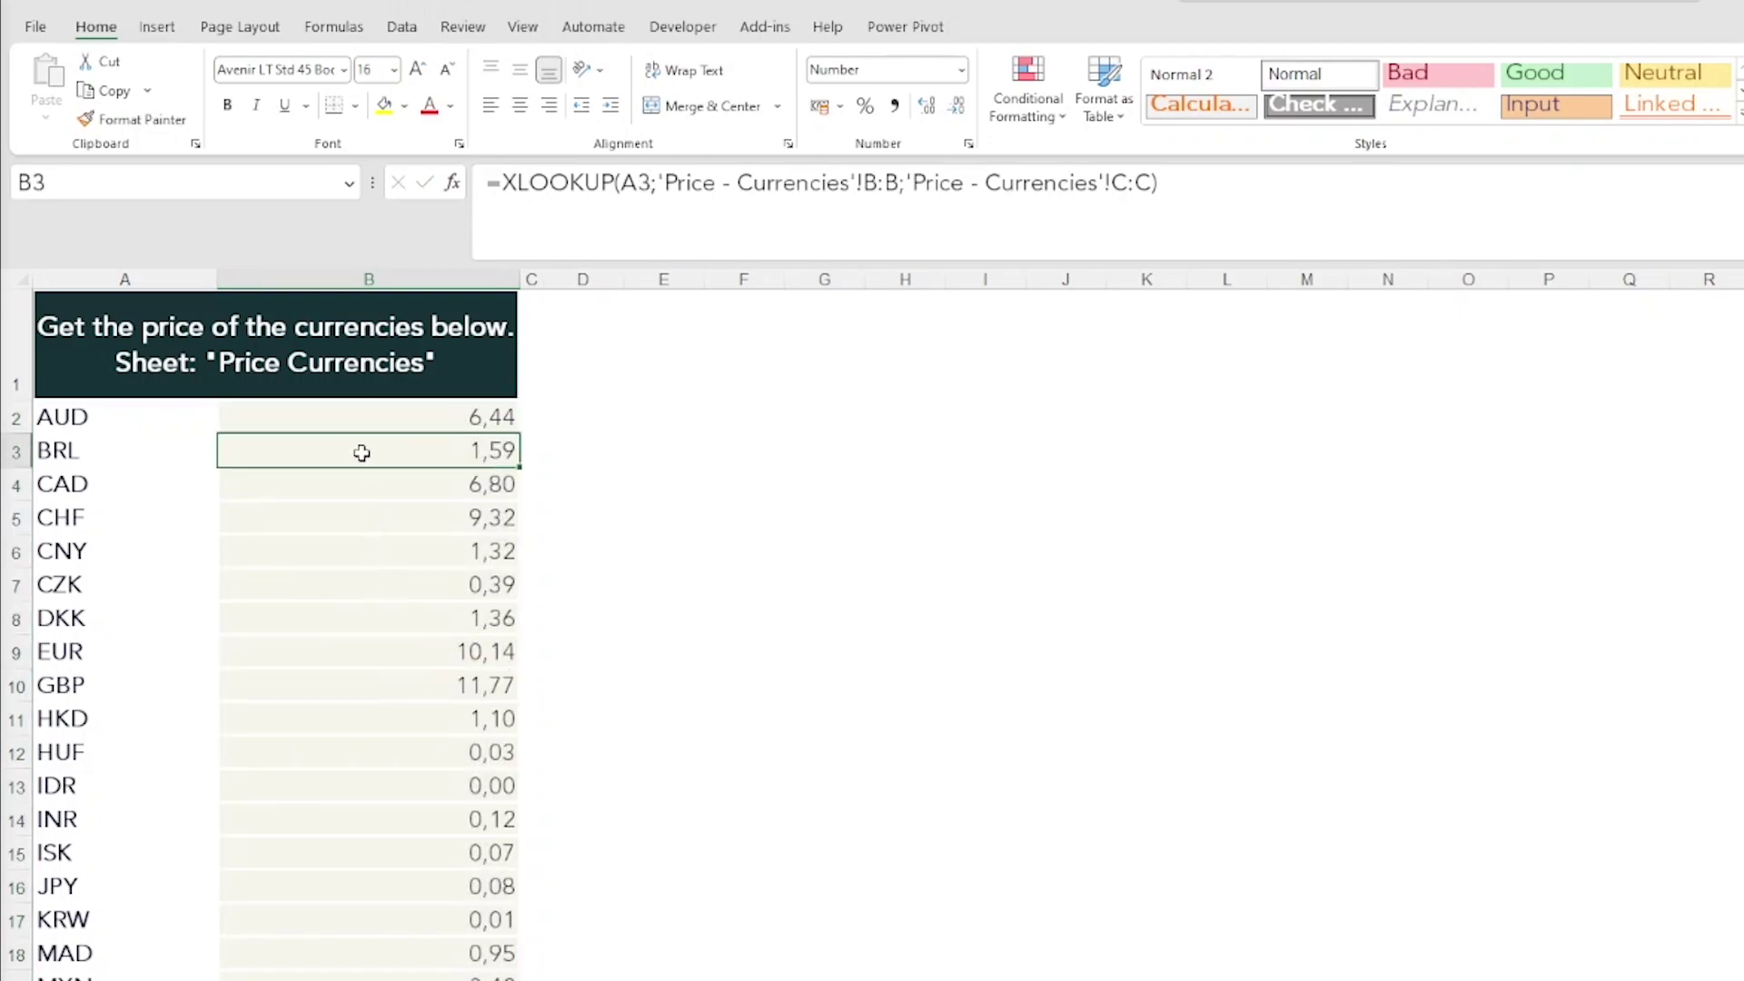
click(363, 427)
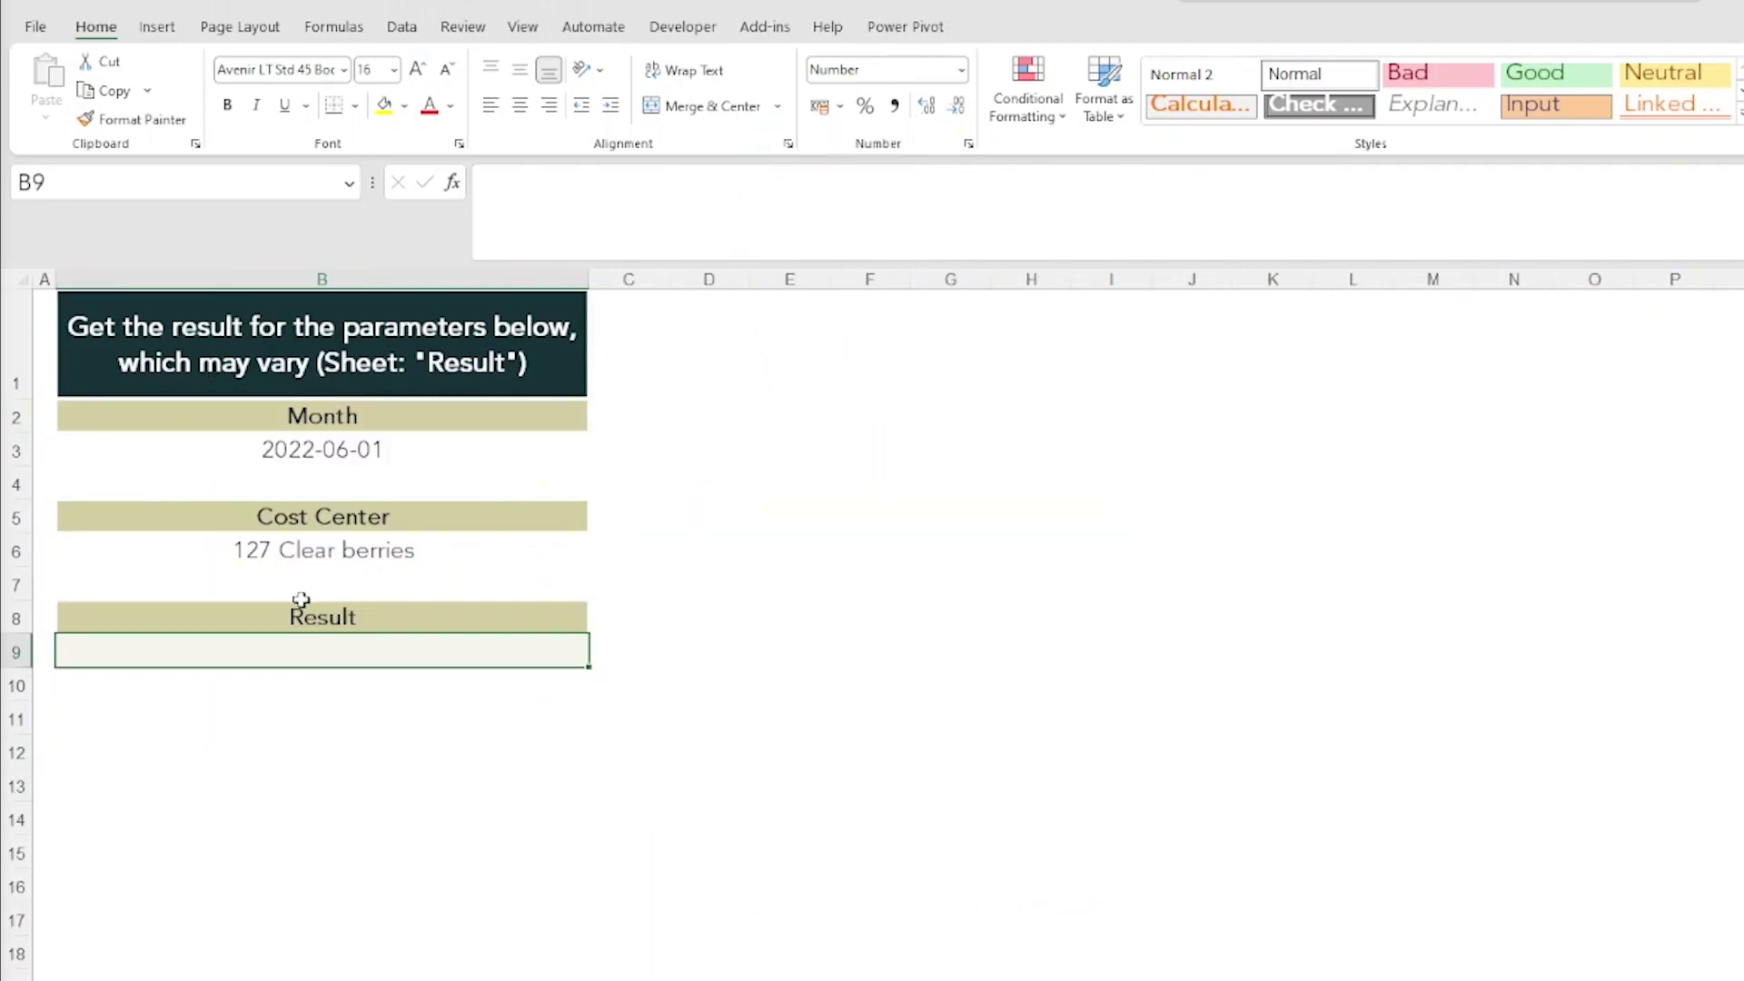
click(312, 452)
click(302, 543)
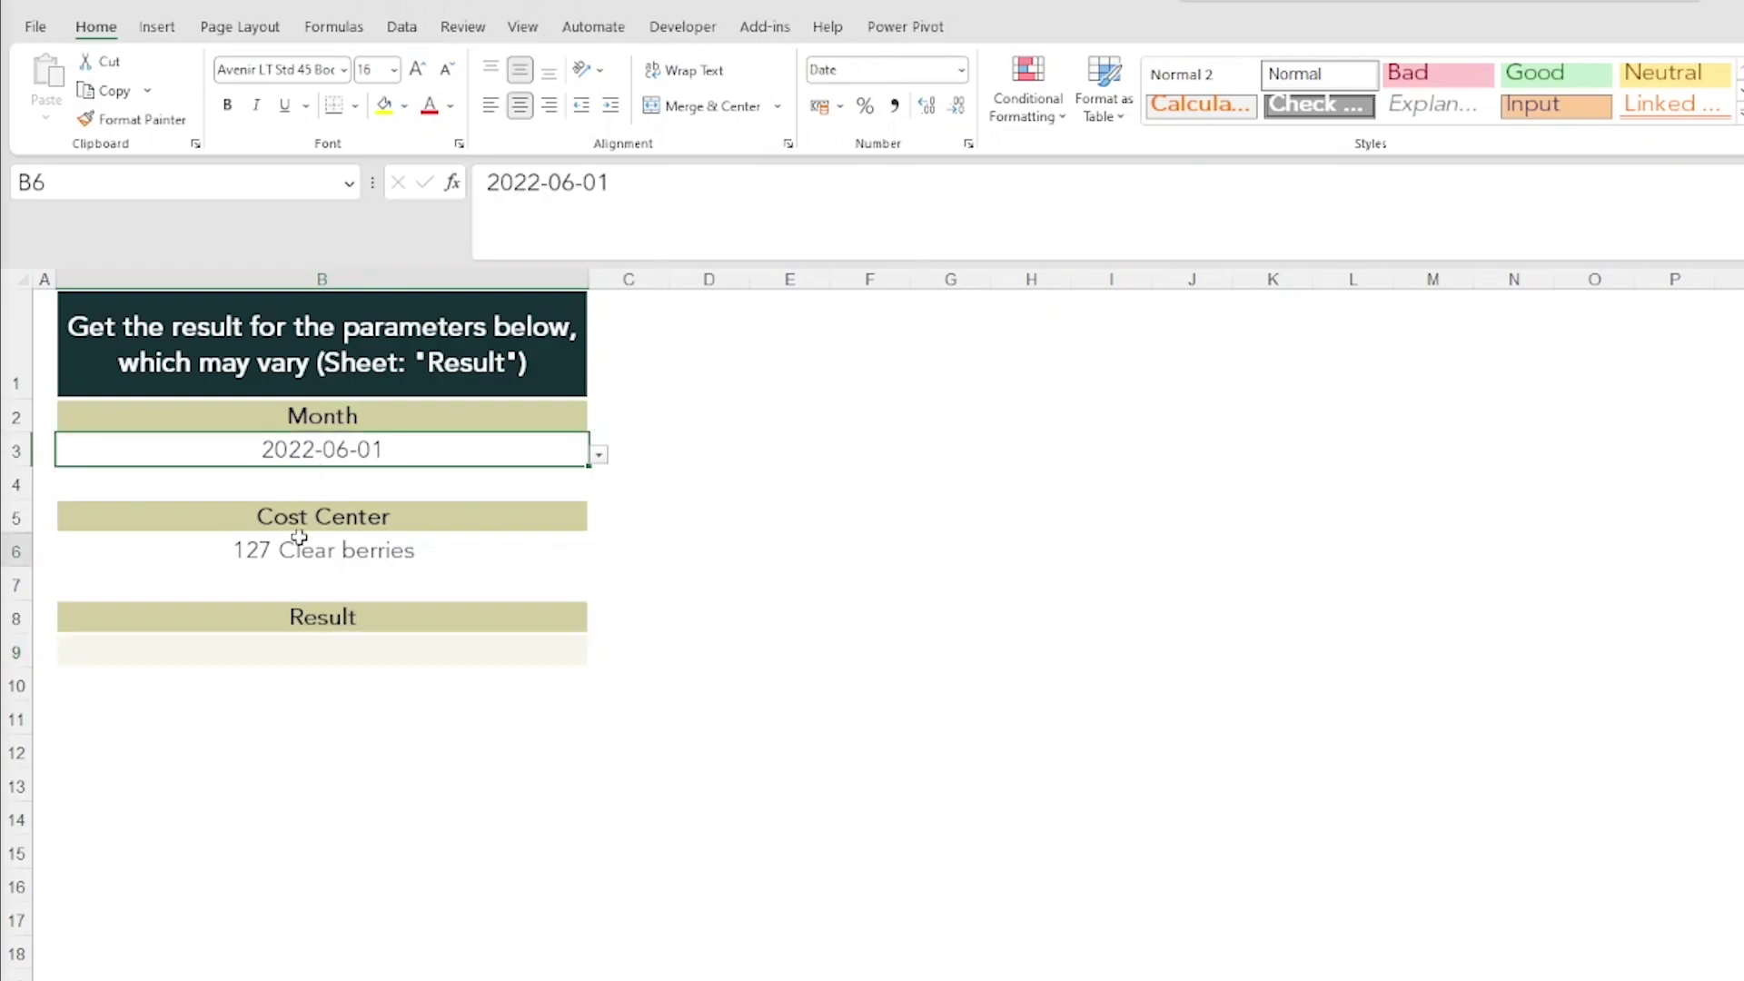
click(332, 449)
click(326, 543)
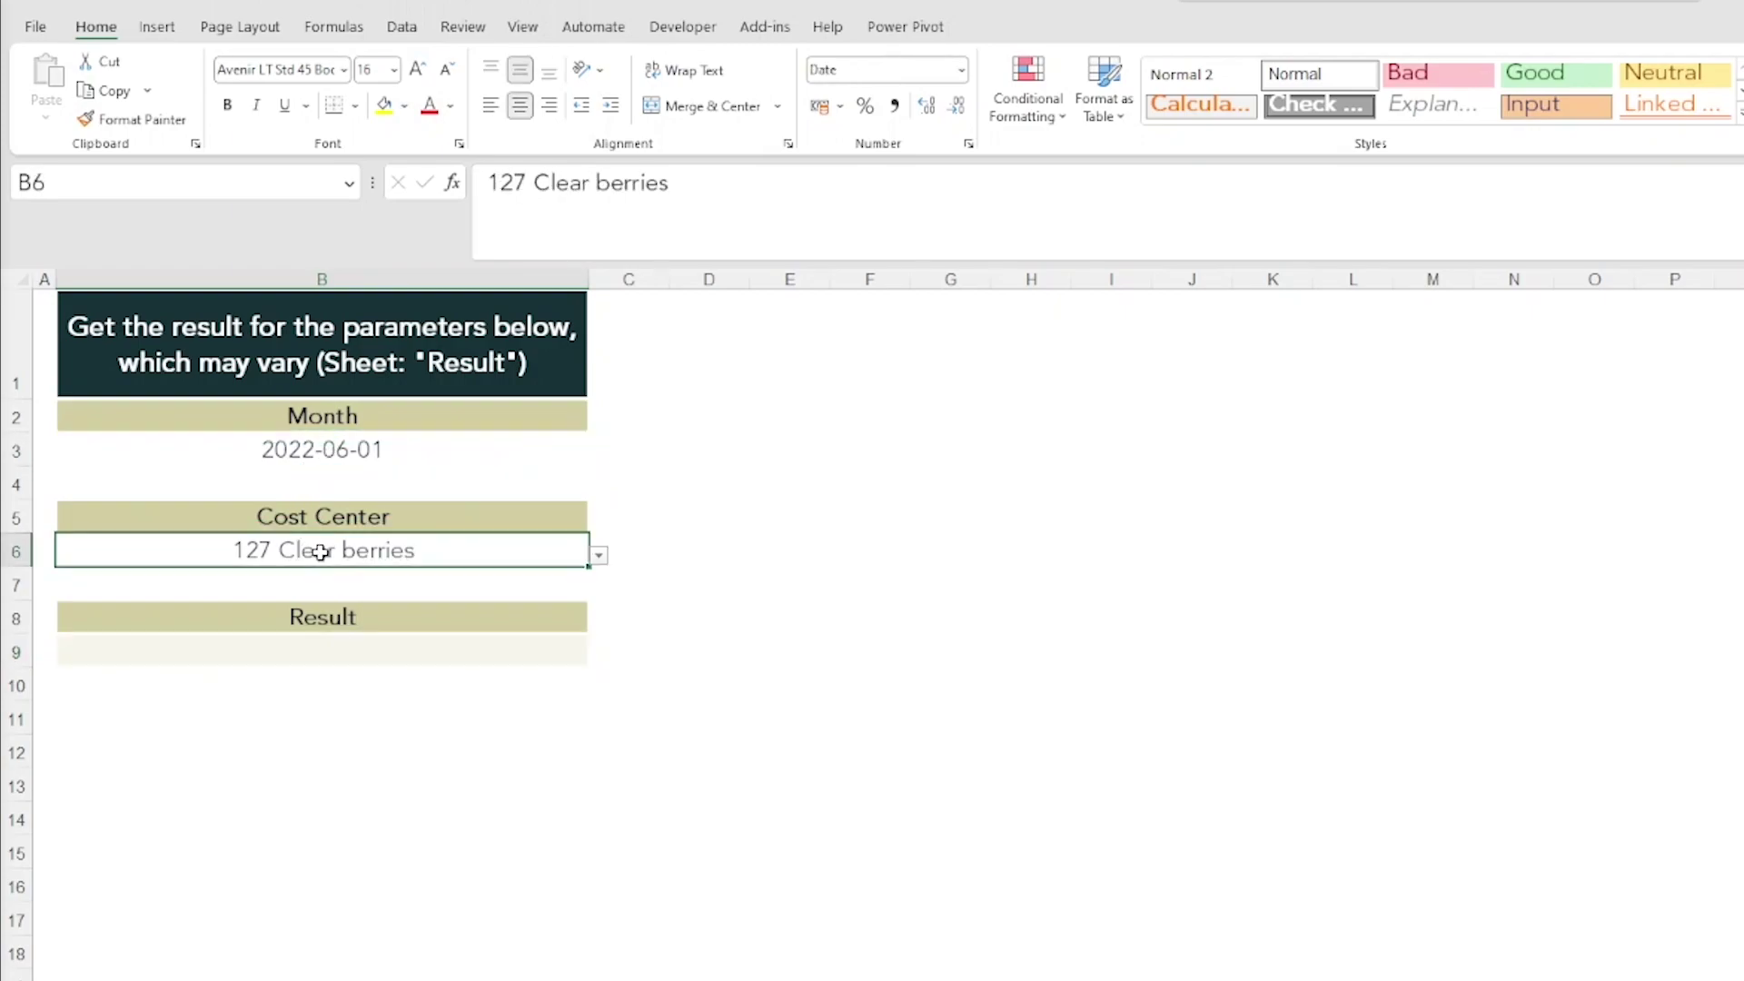
click(307, 457)
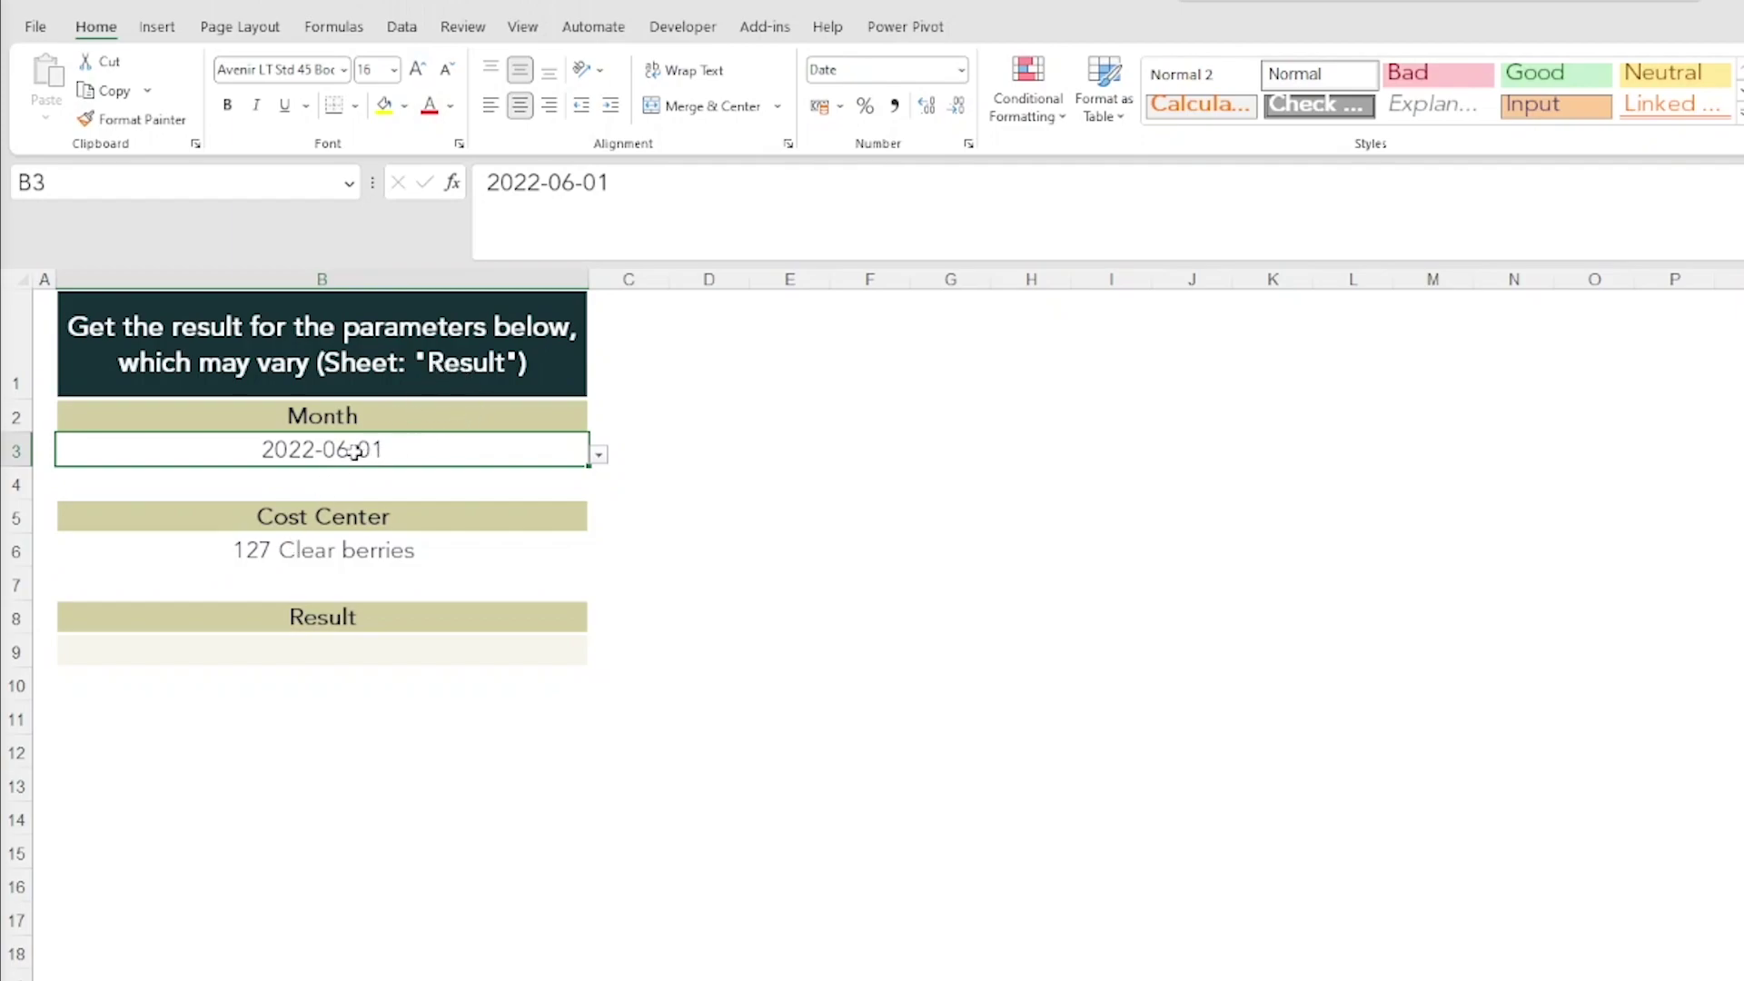
click(325, 546)
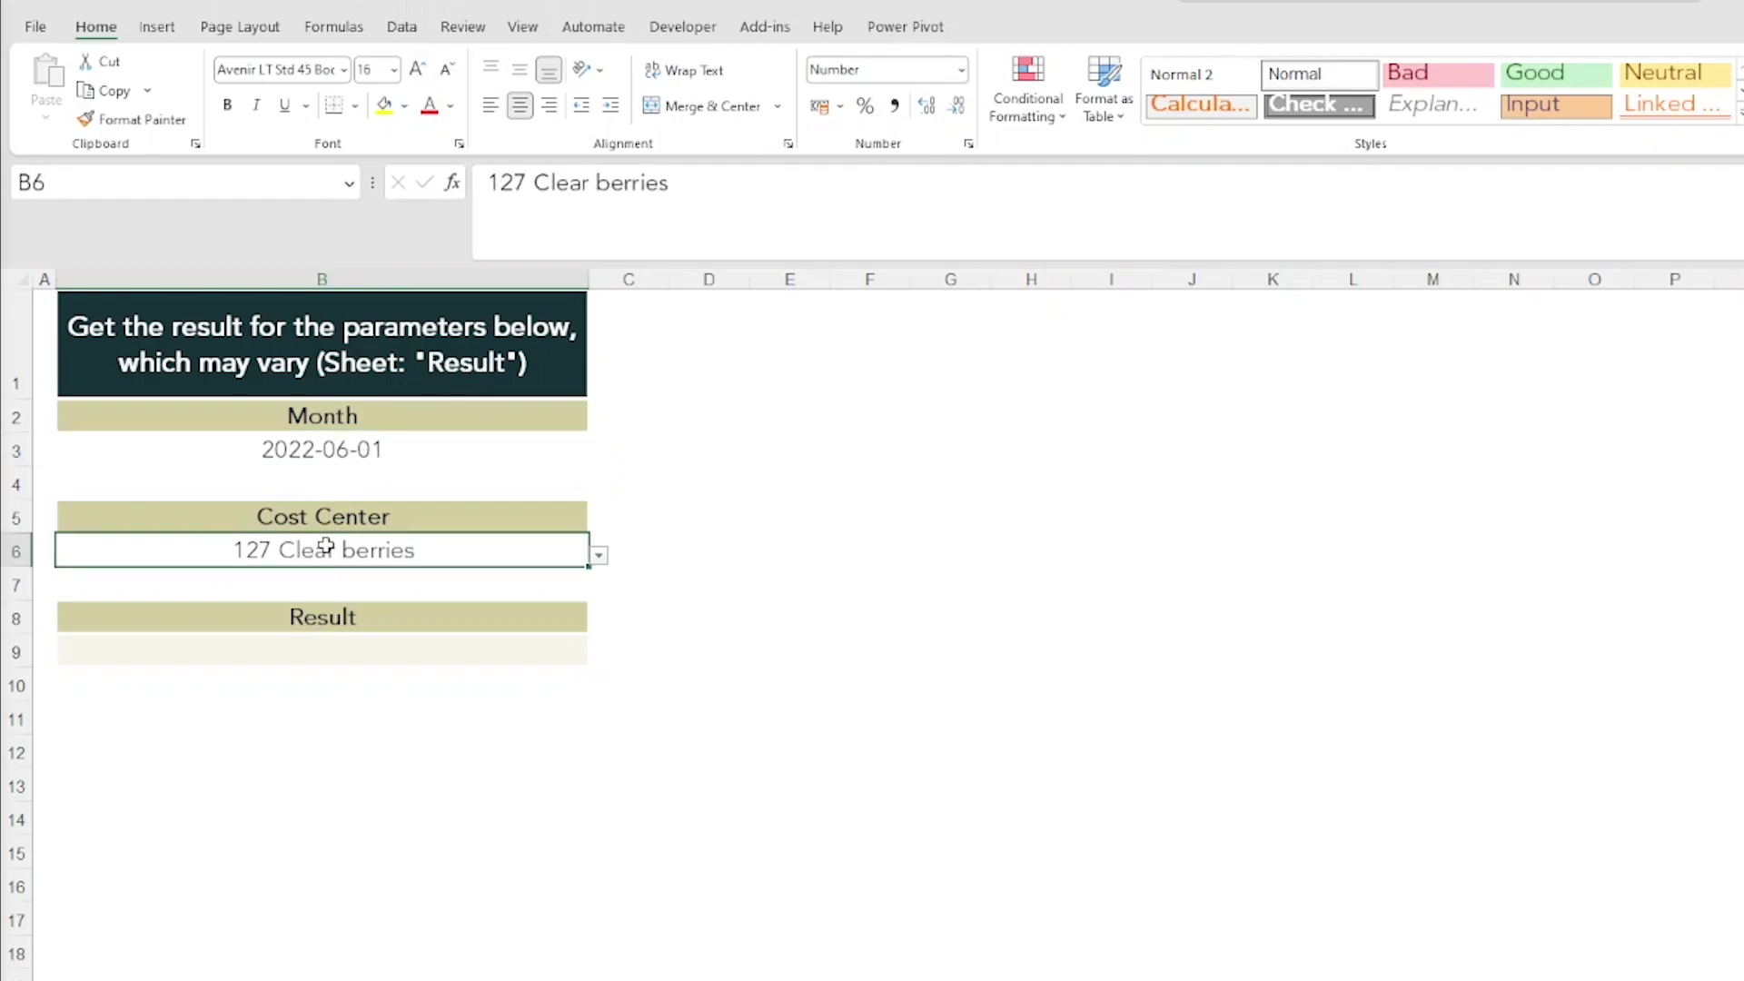
click(338, 452)
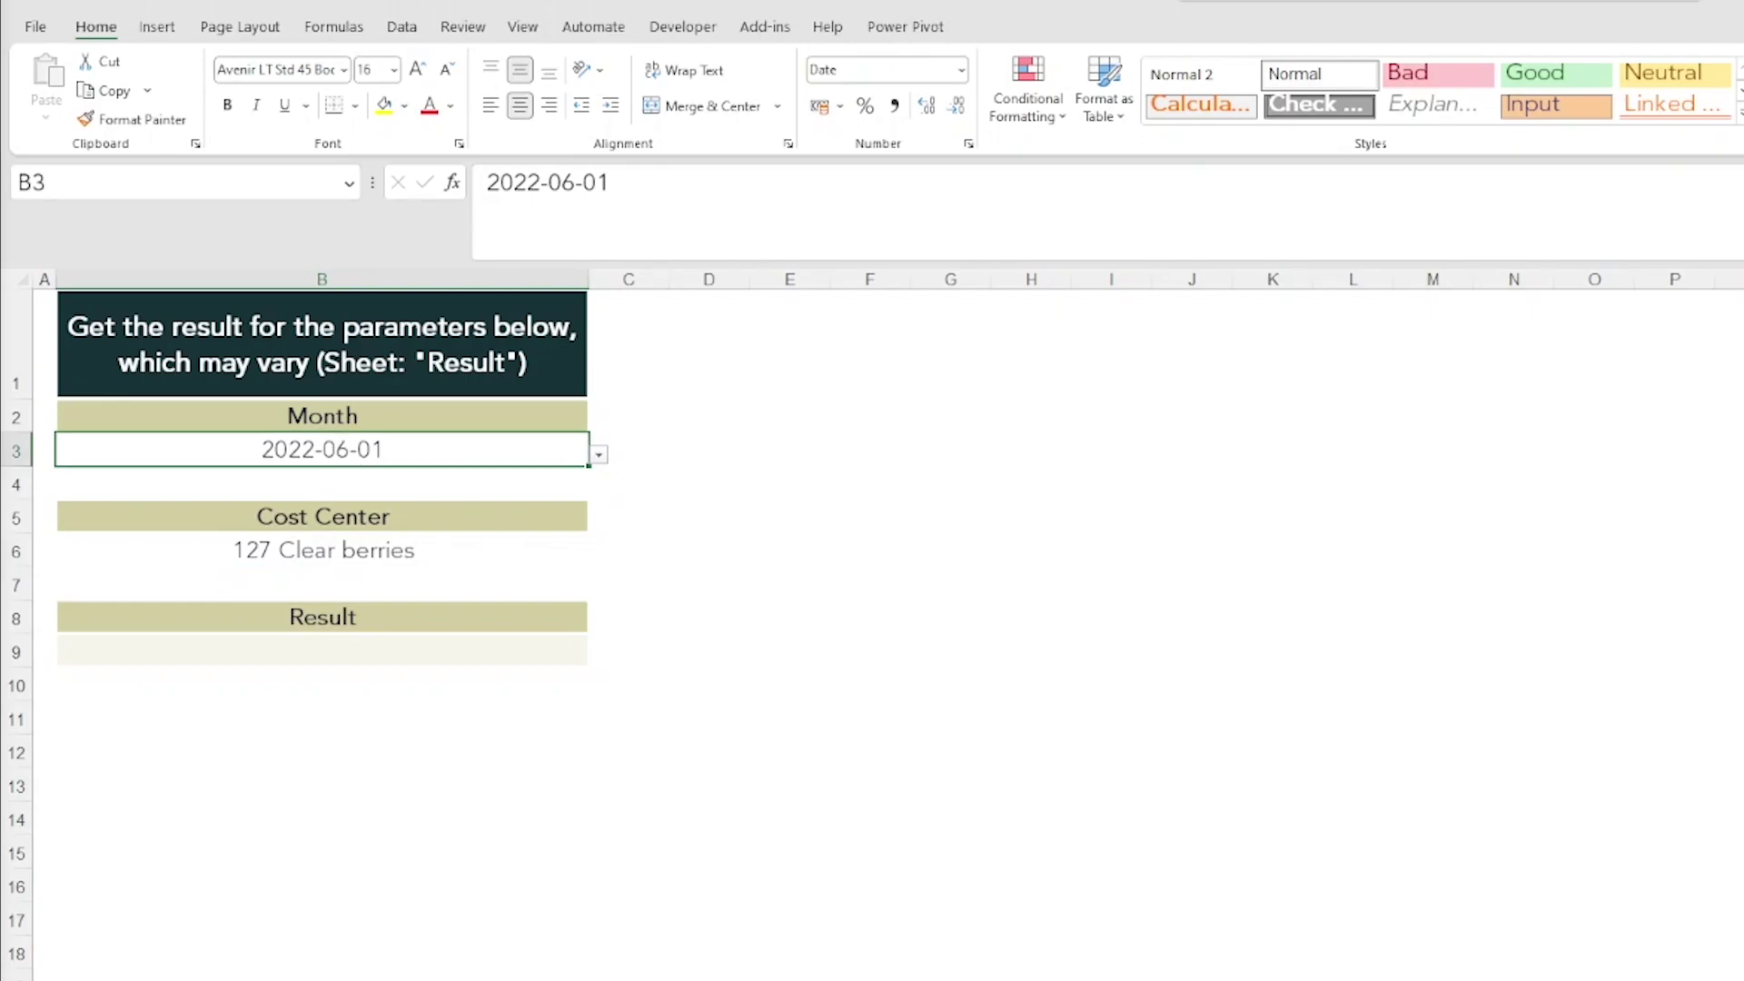
key(ctrl+Page_Down)
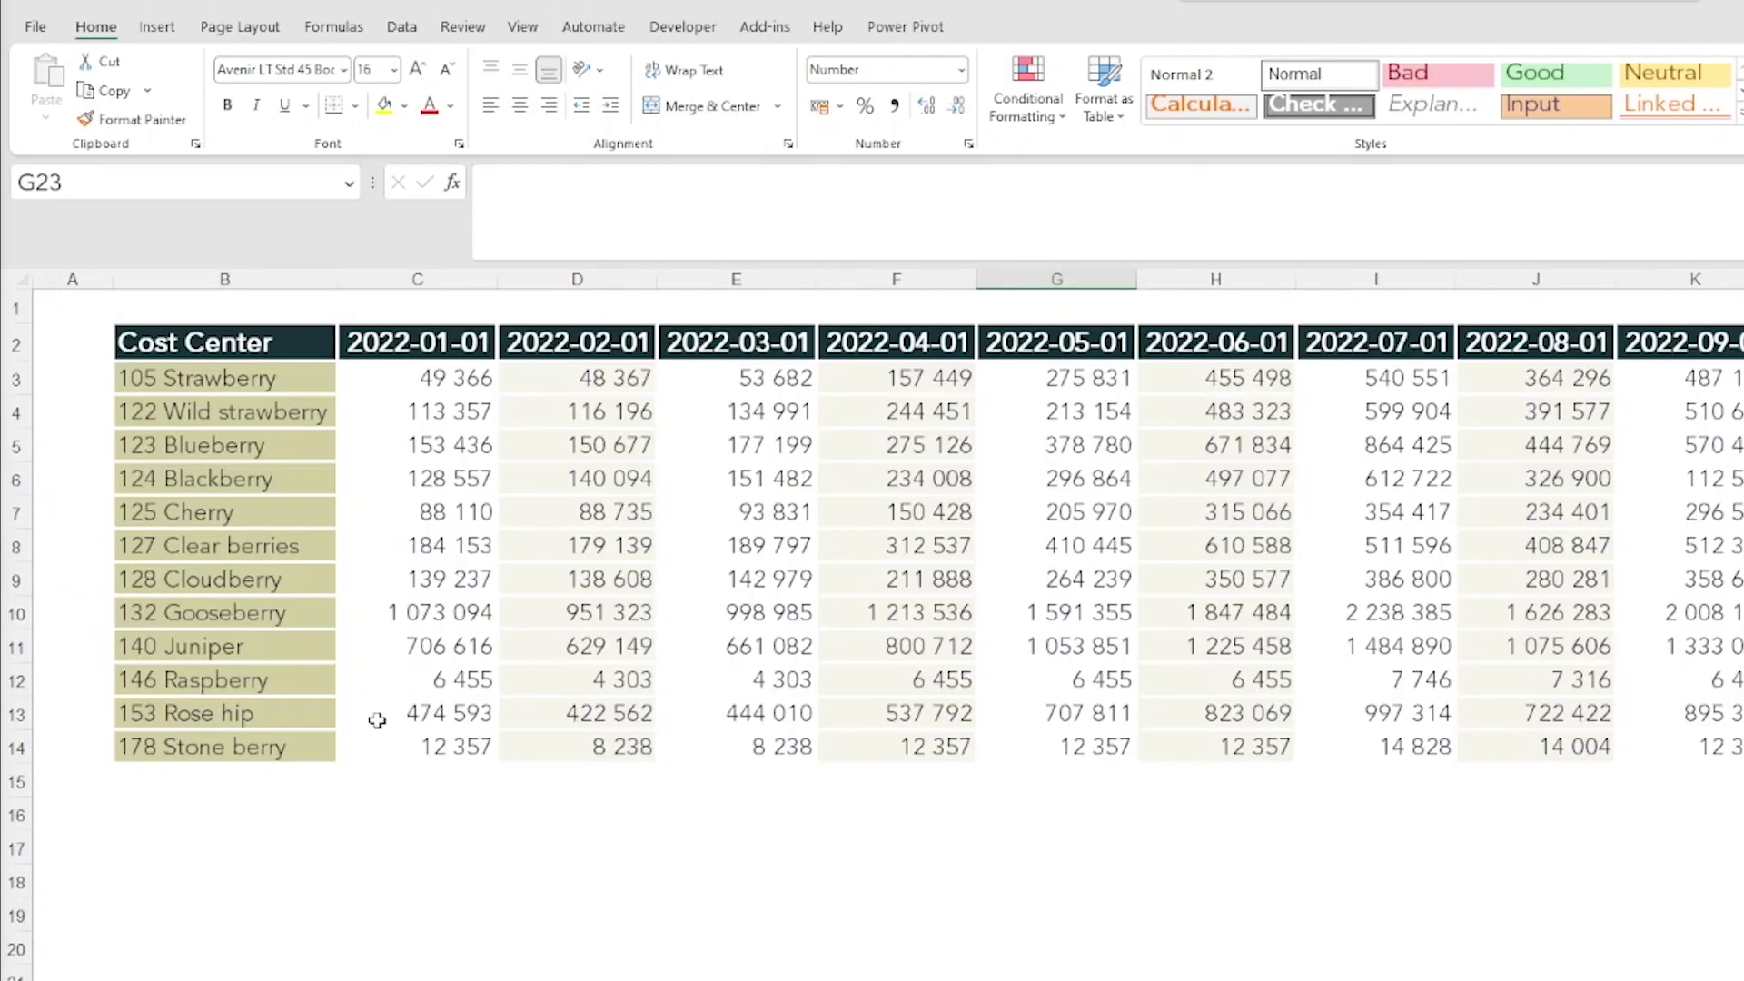
key(ctrl+Page_Up)
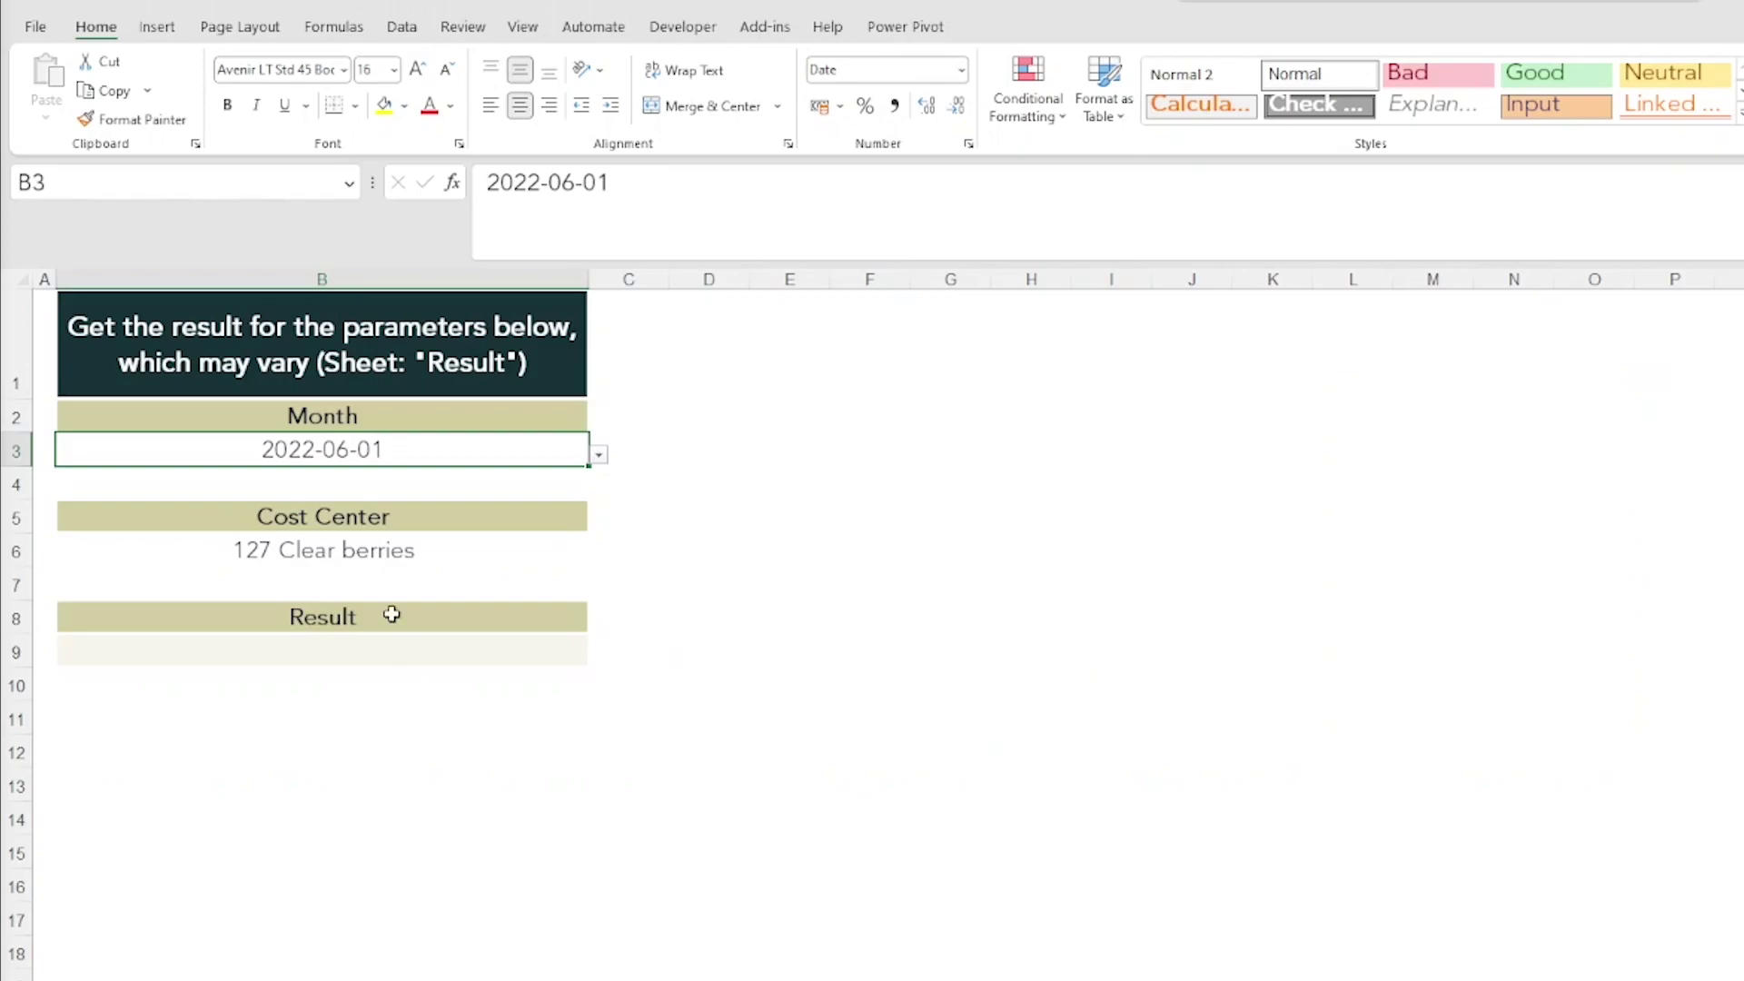
click(357, 555)
key(ctrl+Page_Down)
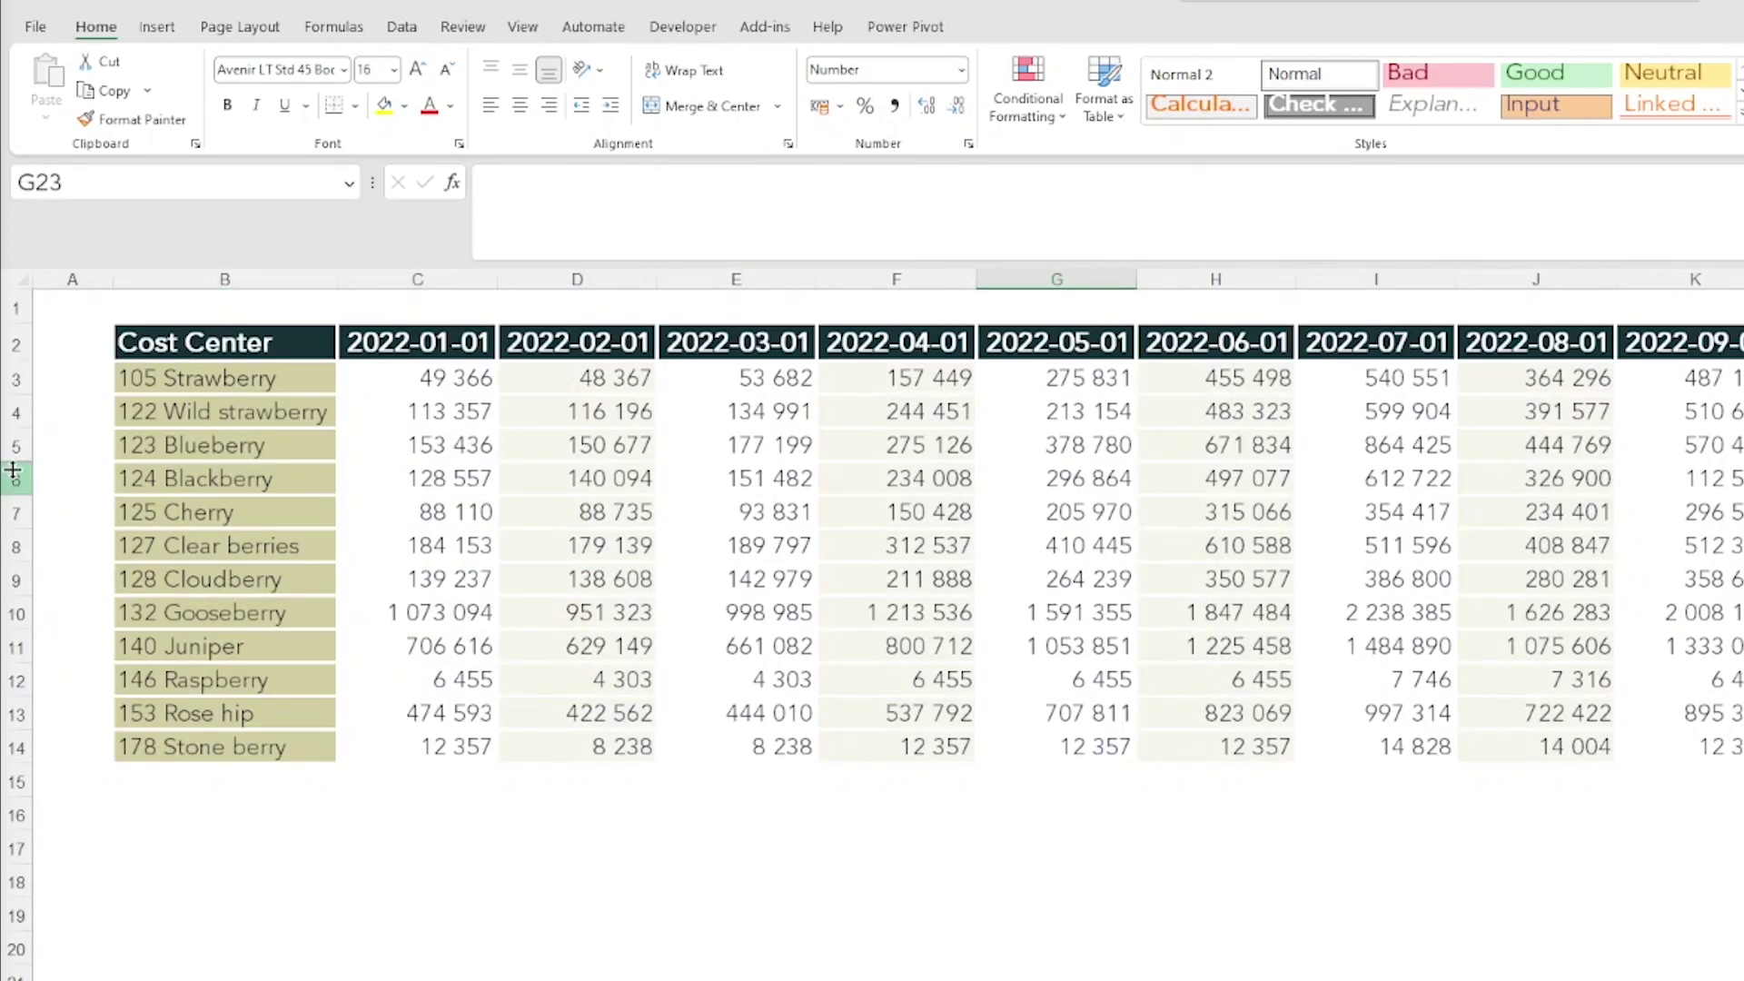
click(164, 546)
key(shift+space)
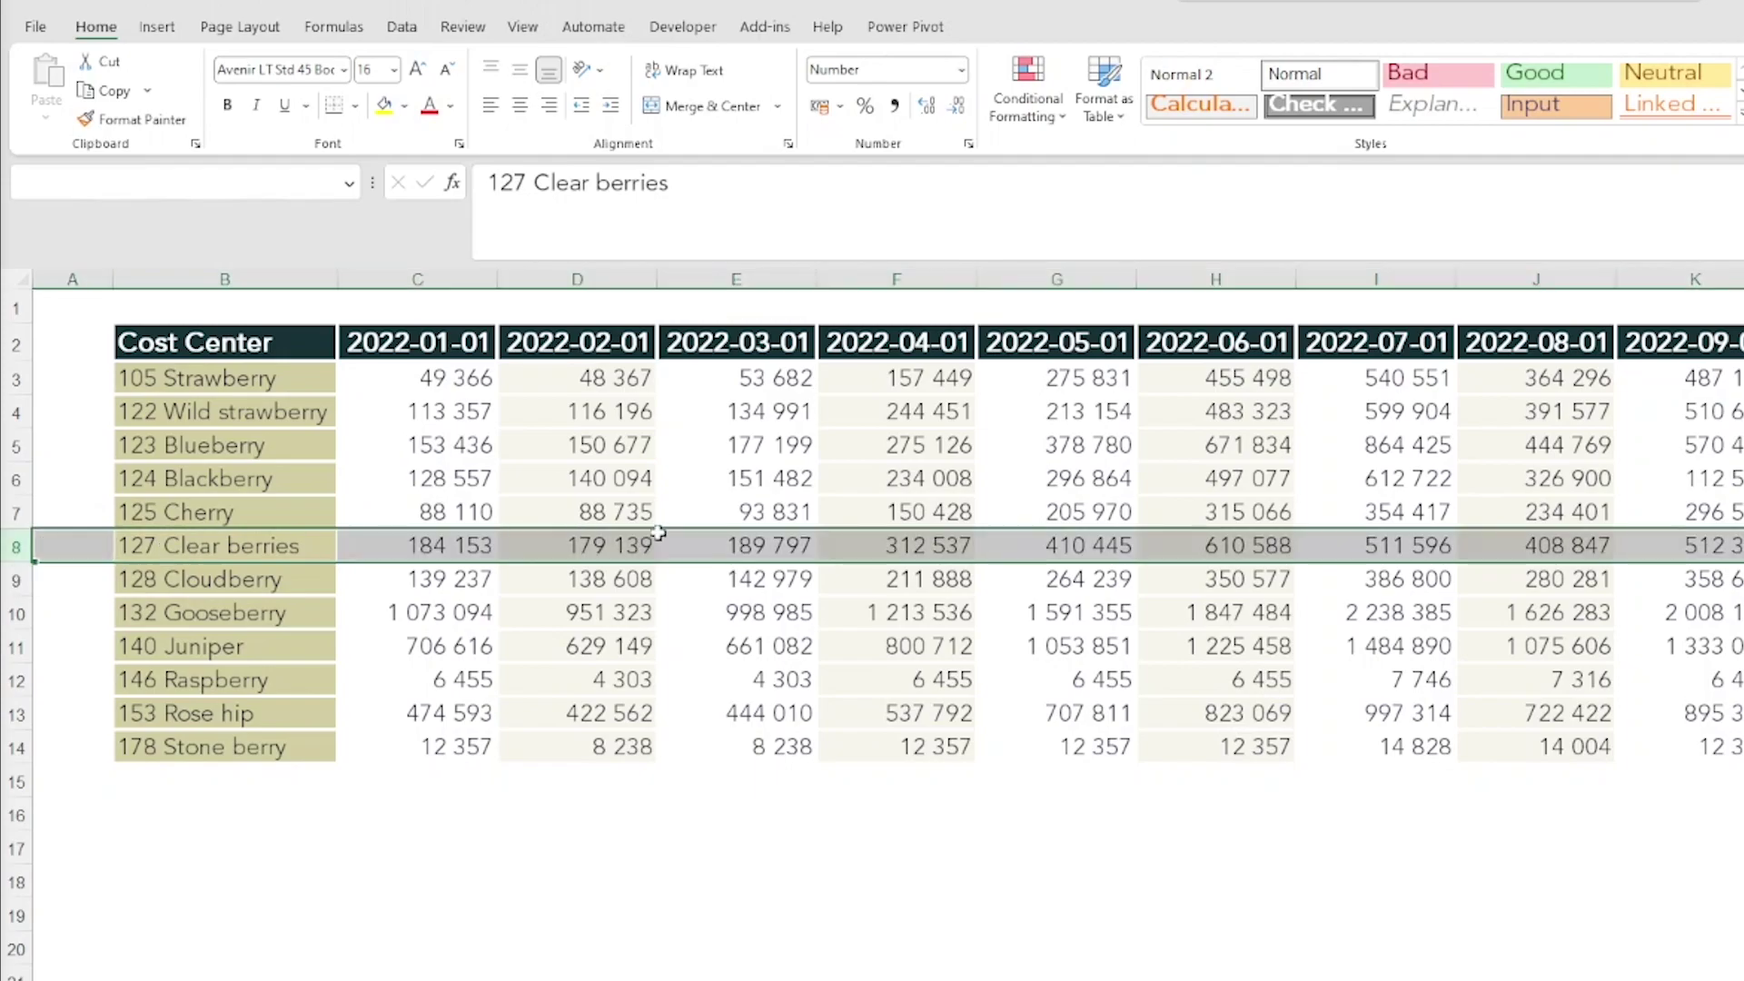
click(1210, 546)
key(F2)
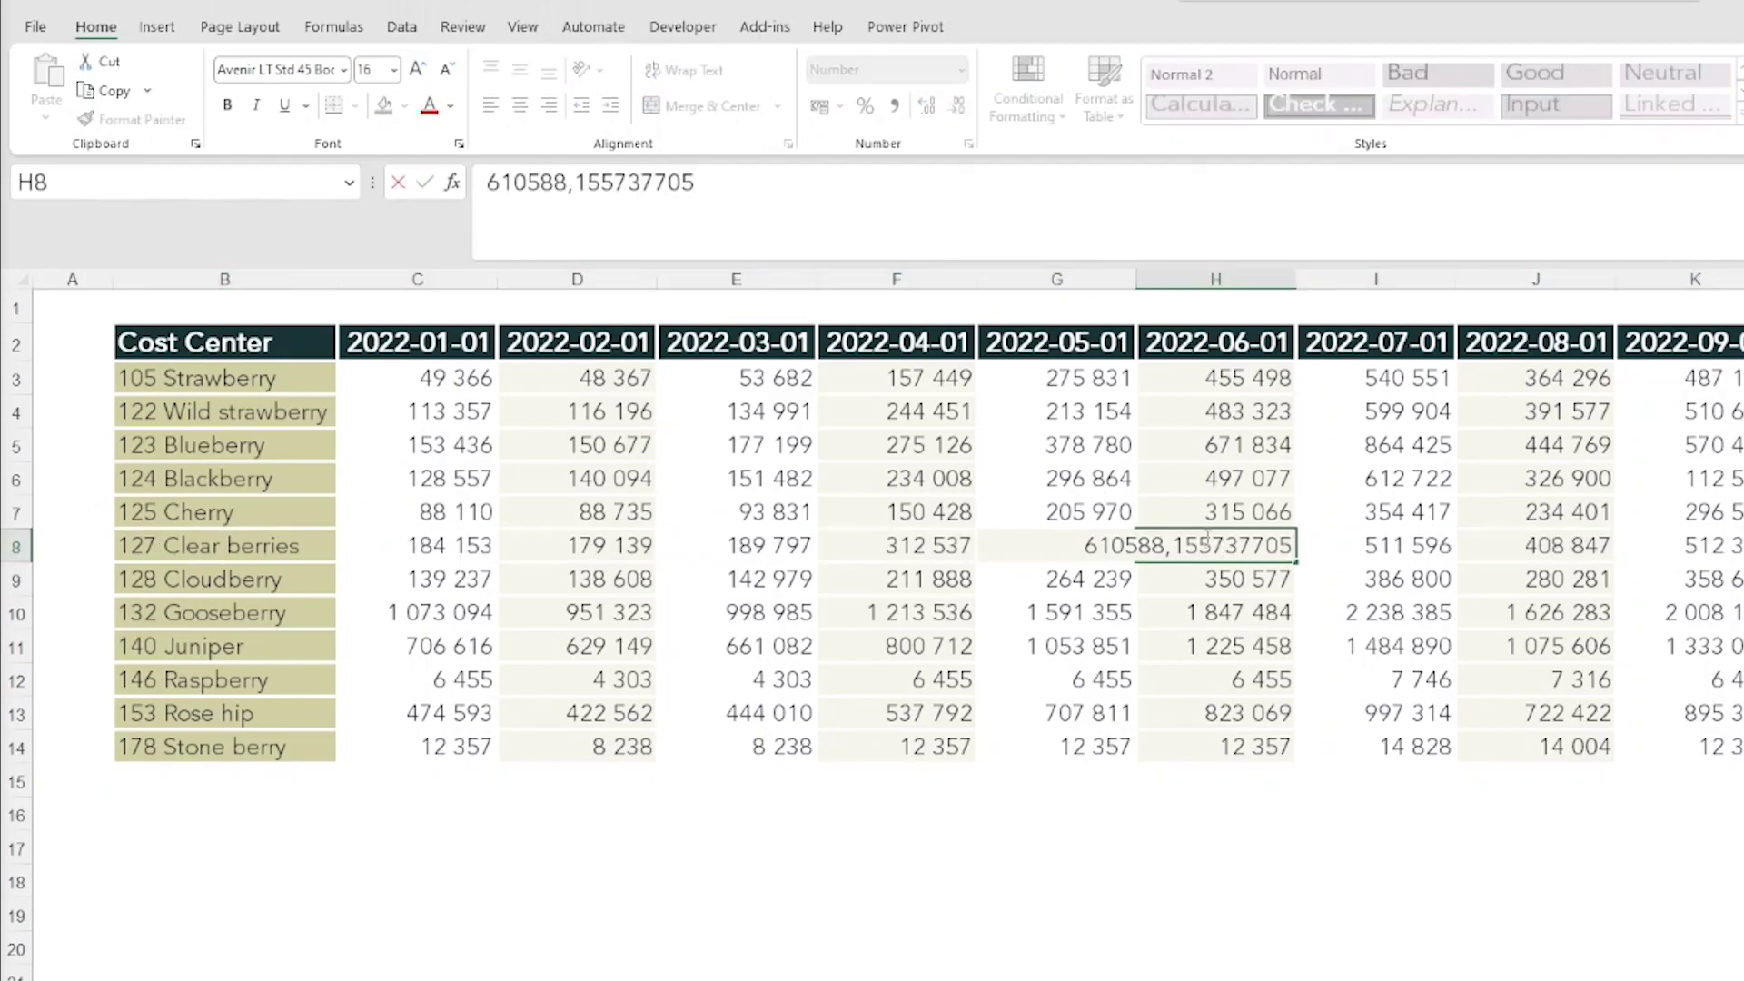
key(Escape)
key(F2)
key(Escape)
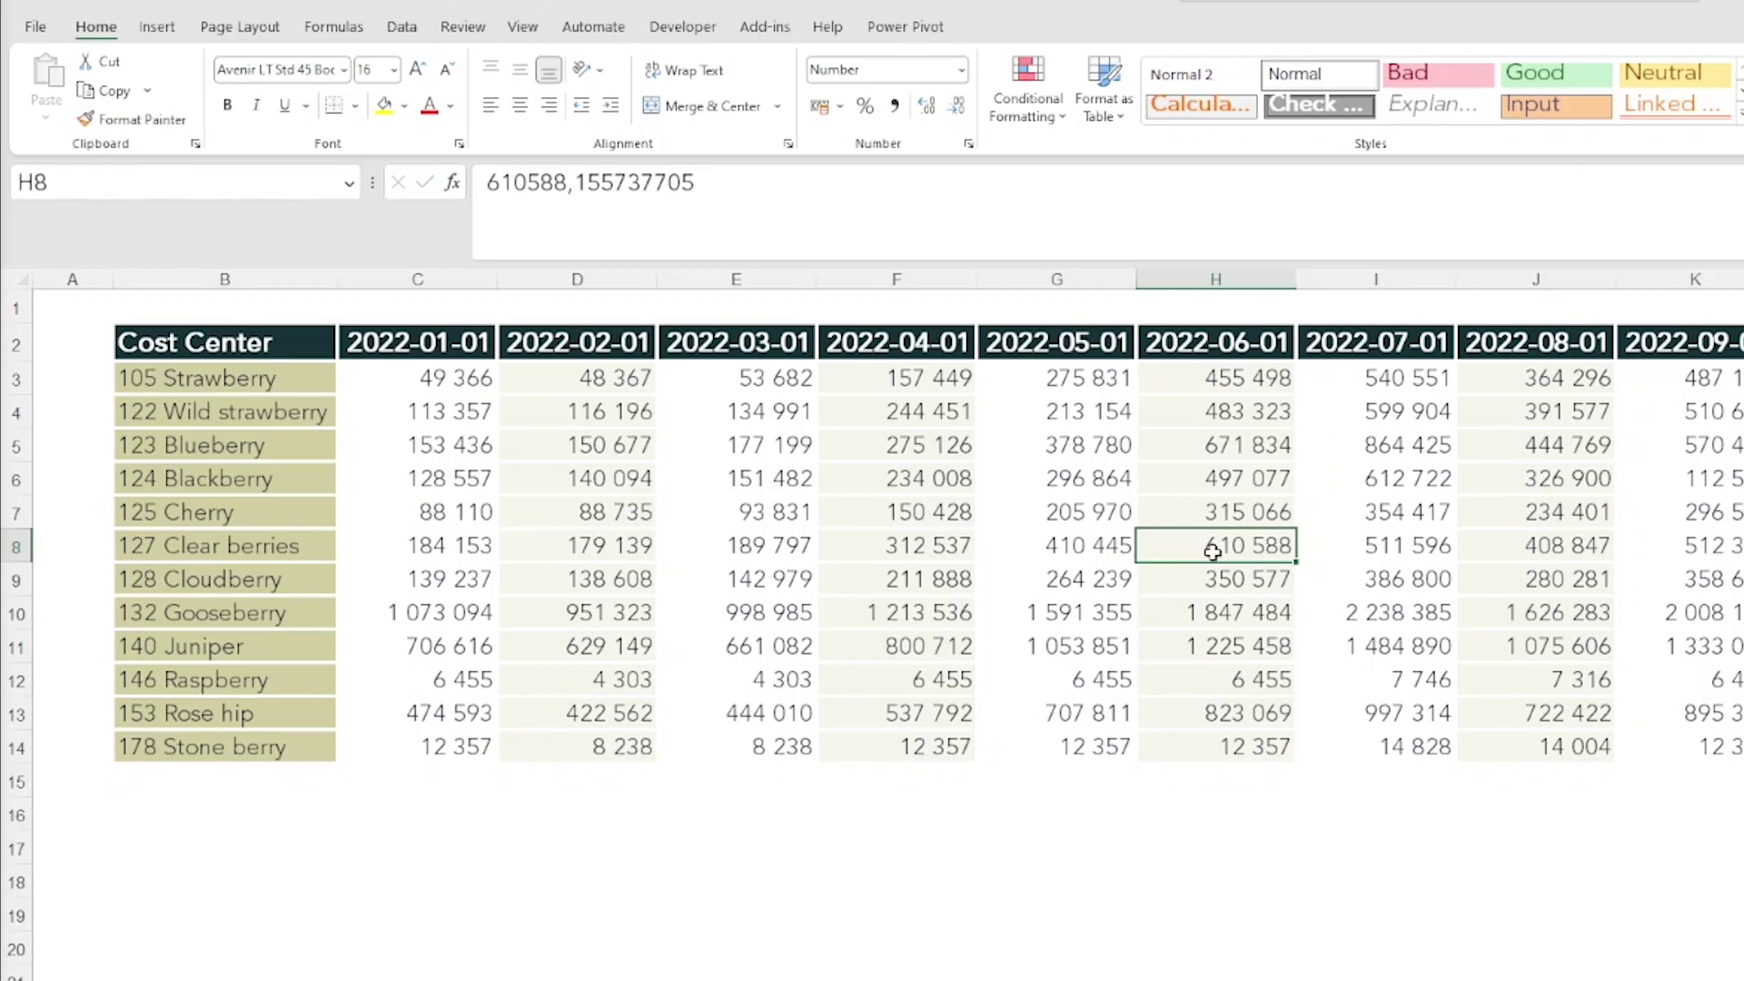
key(ctrl+Page_Up)
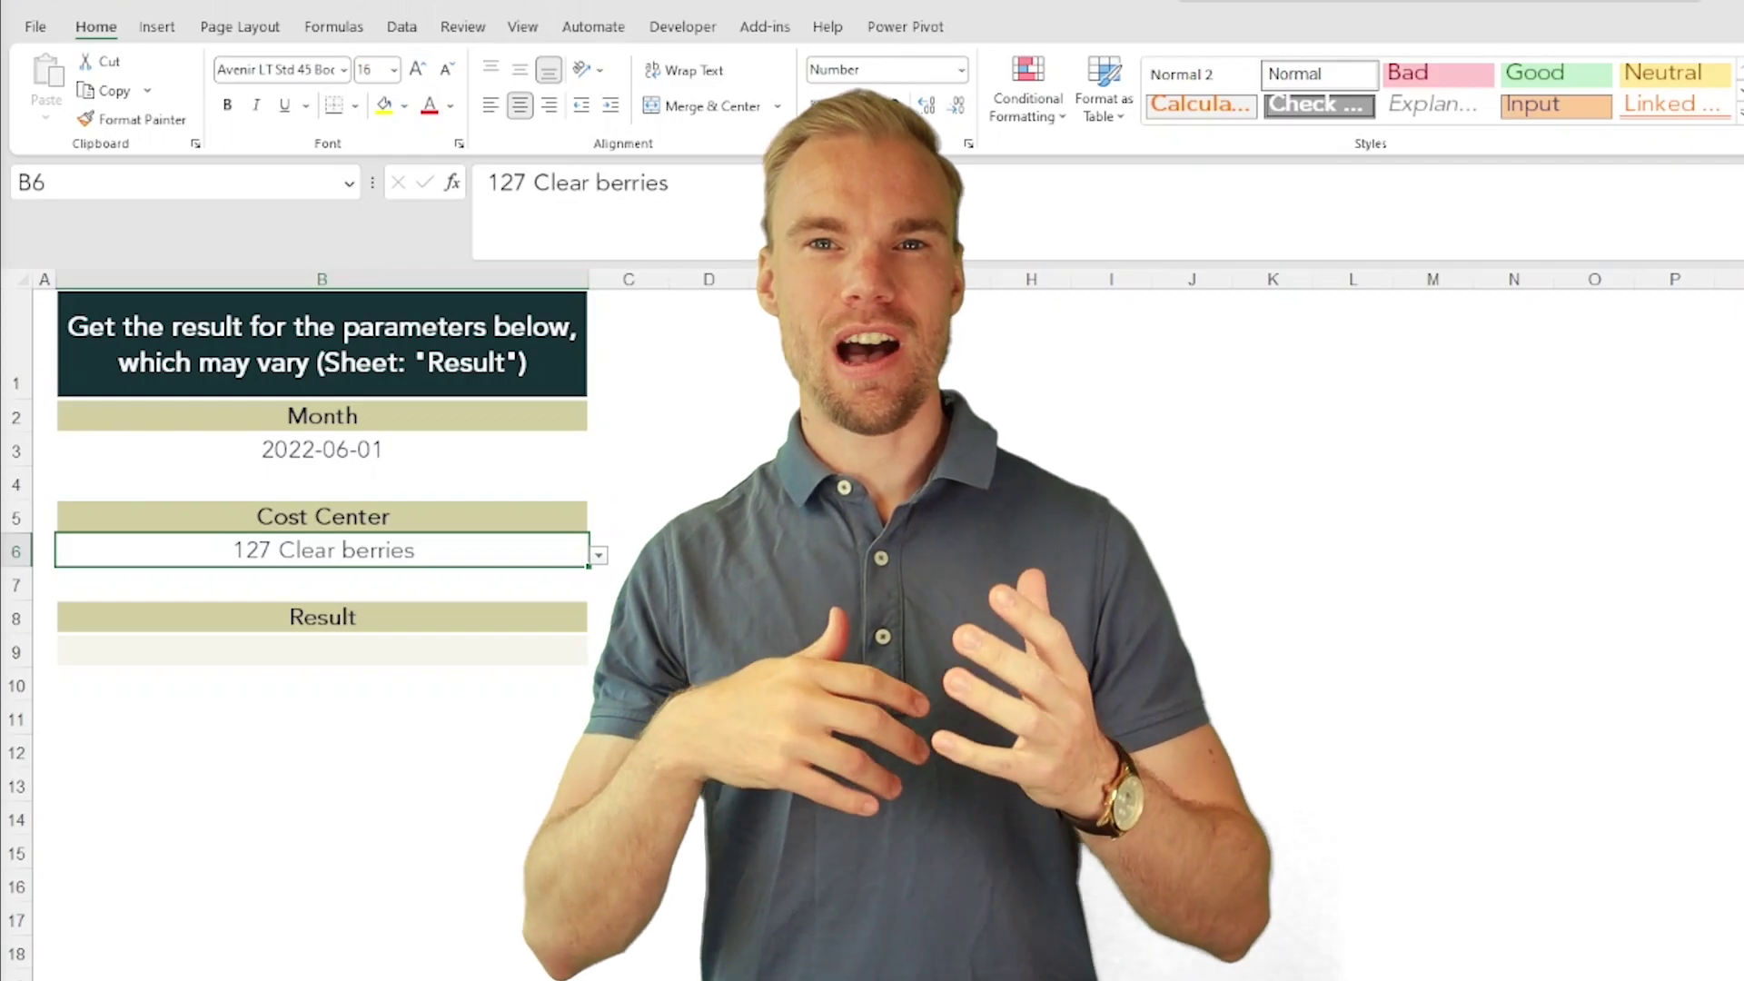
Step: Select the Result cell B9 for the XLOOKUP formula
click(310, 654)
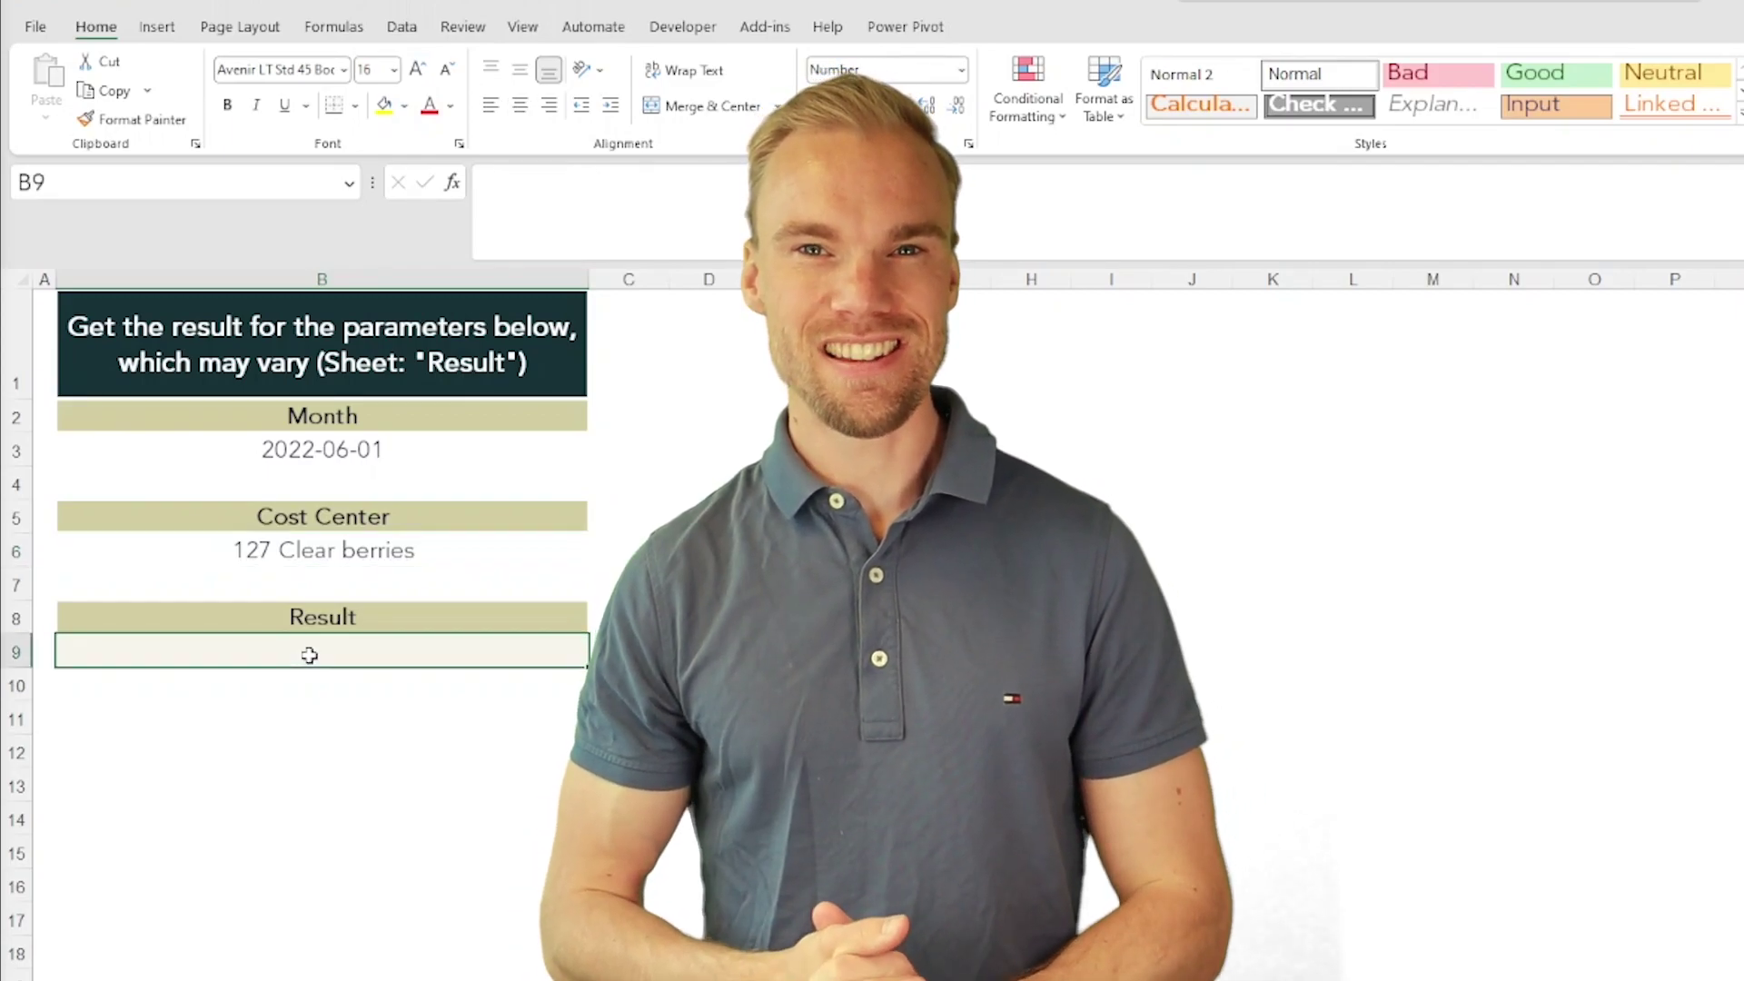
Step: Start an XLOOKUP in B9 matching cost center B6 against absolute range Result!$B$3:$B$14
text(=XLOOKUP()
click(304, 549)
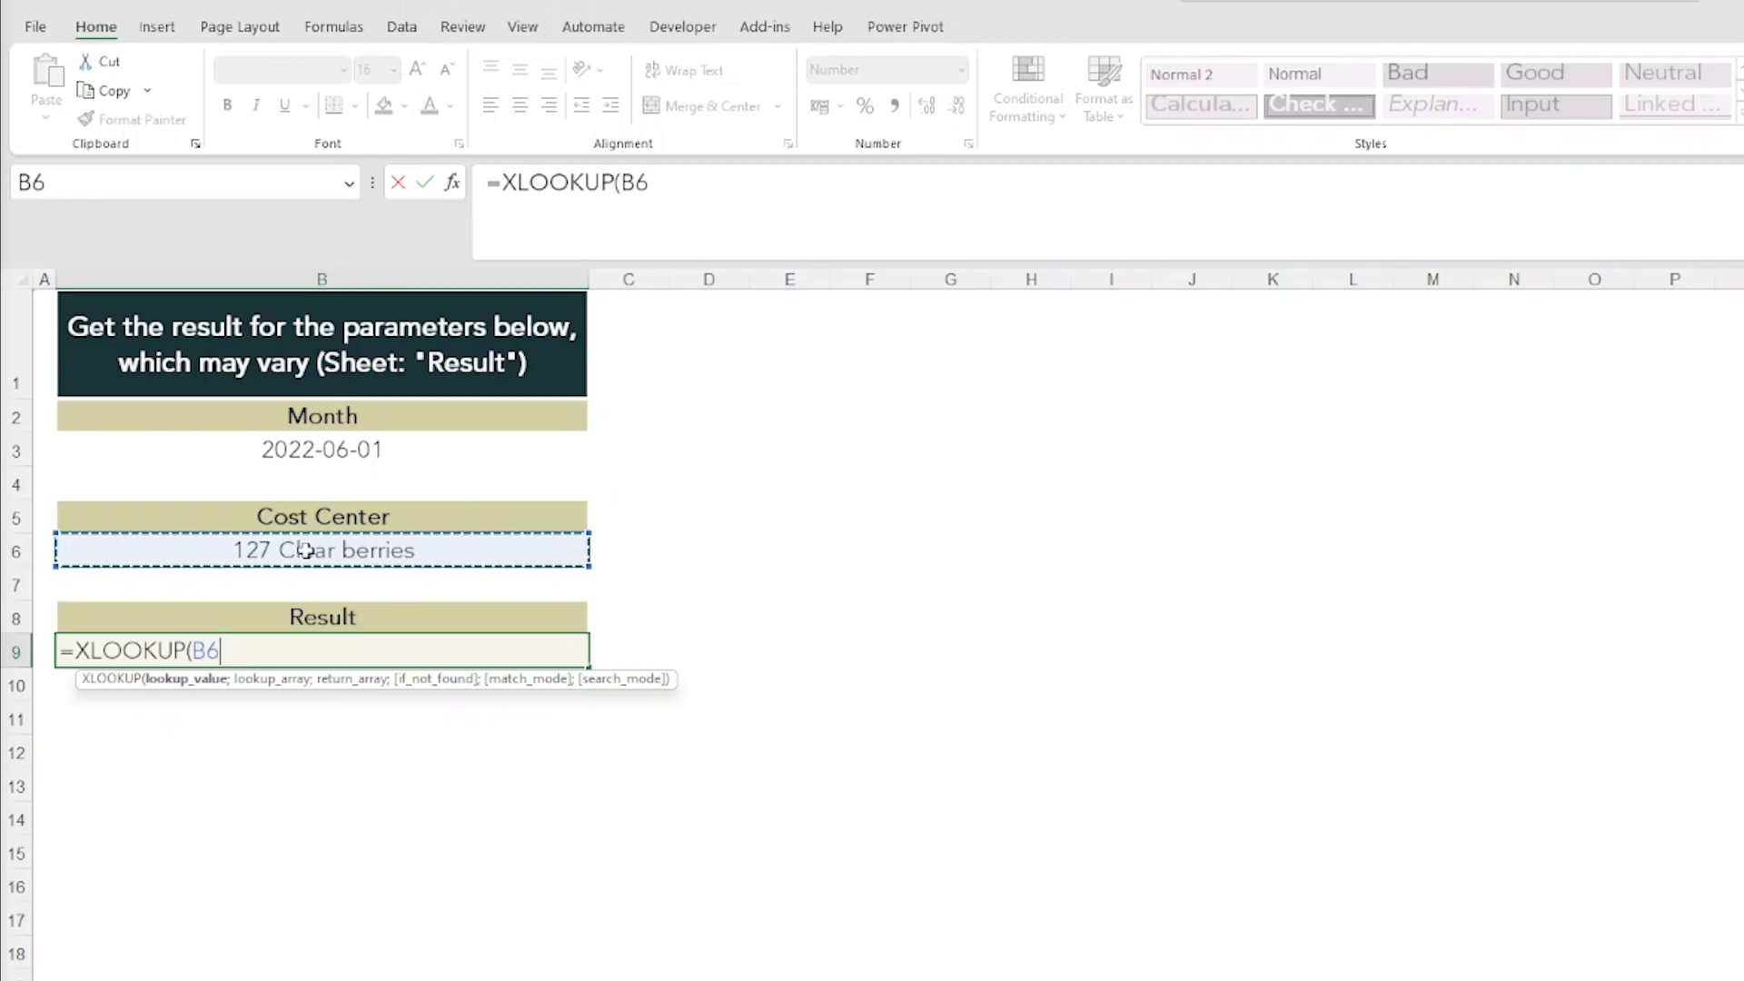
text(;)
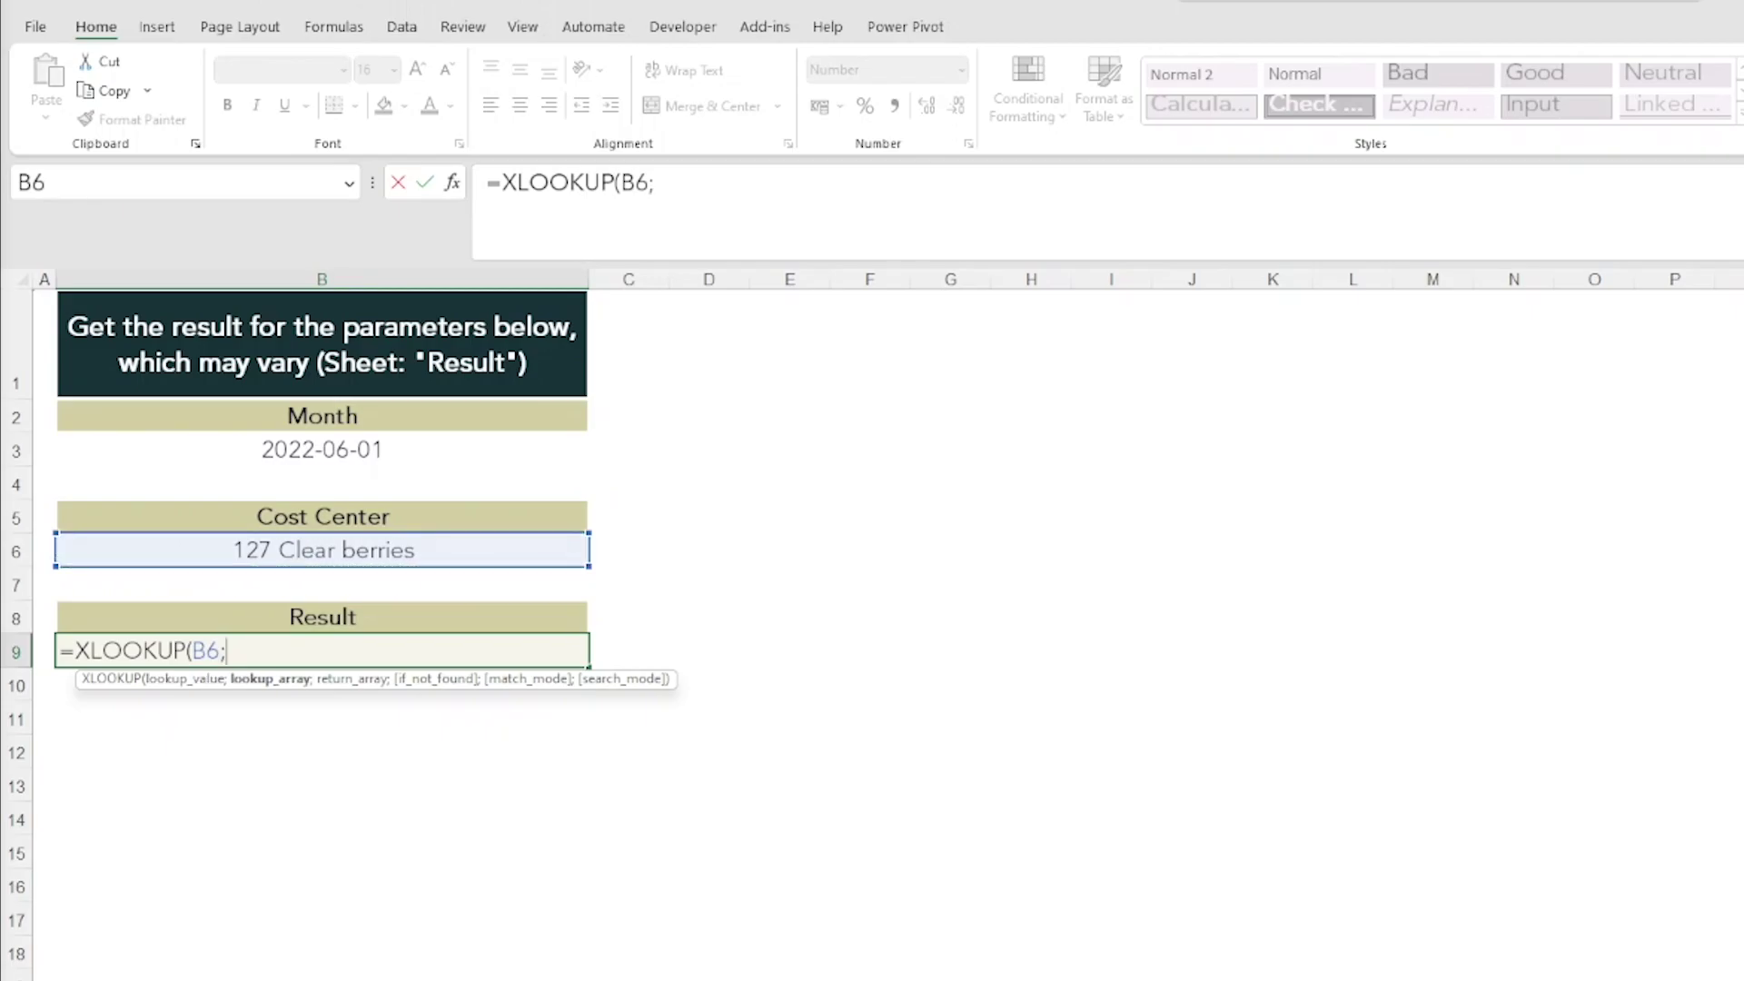
key(ctrl+Page_Down)
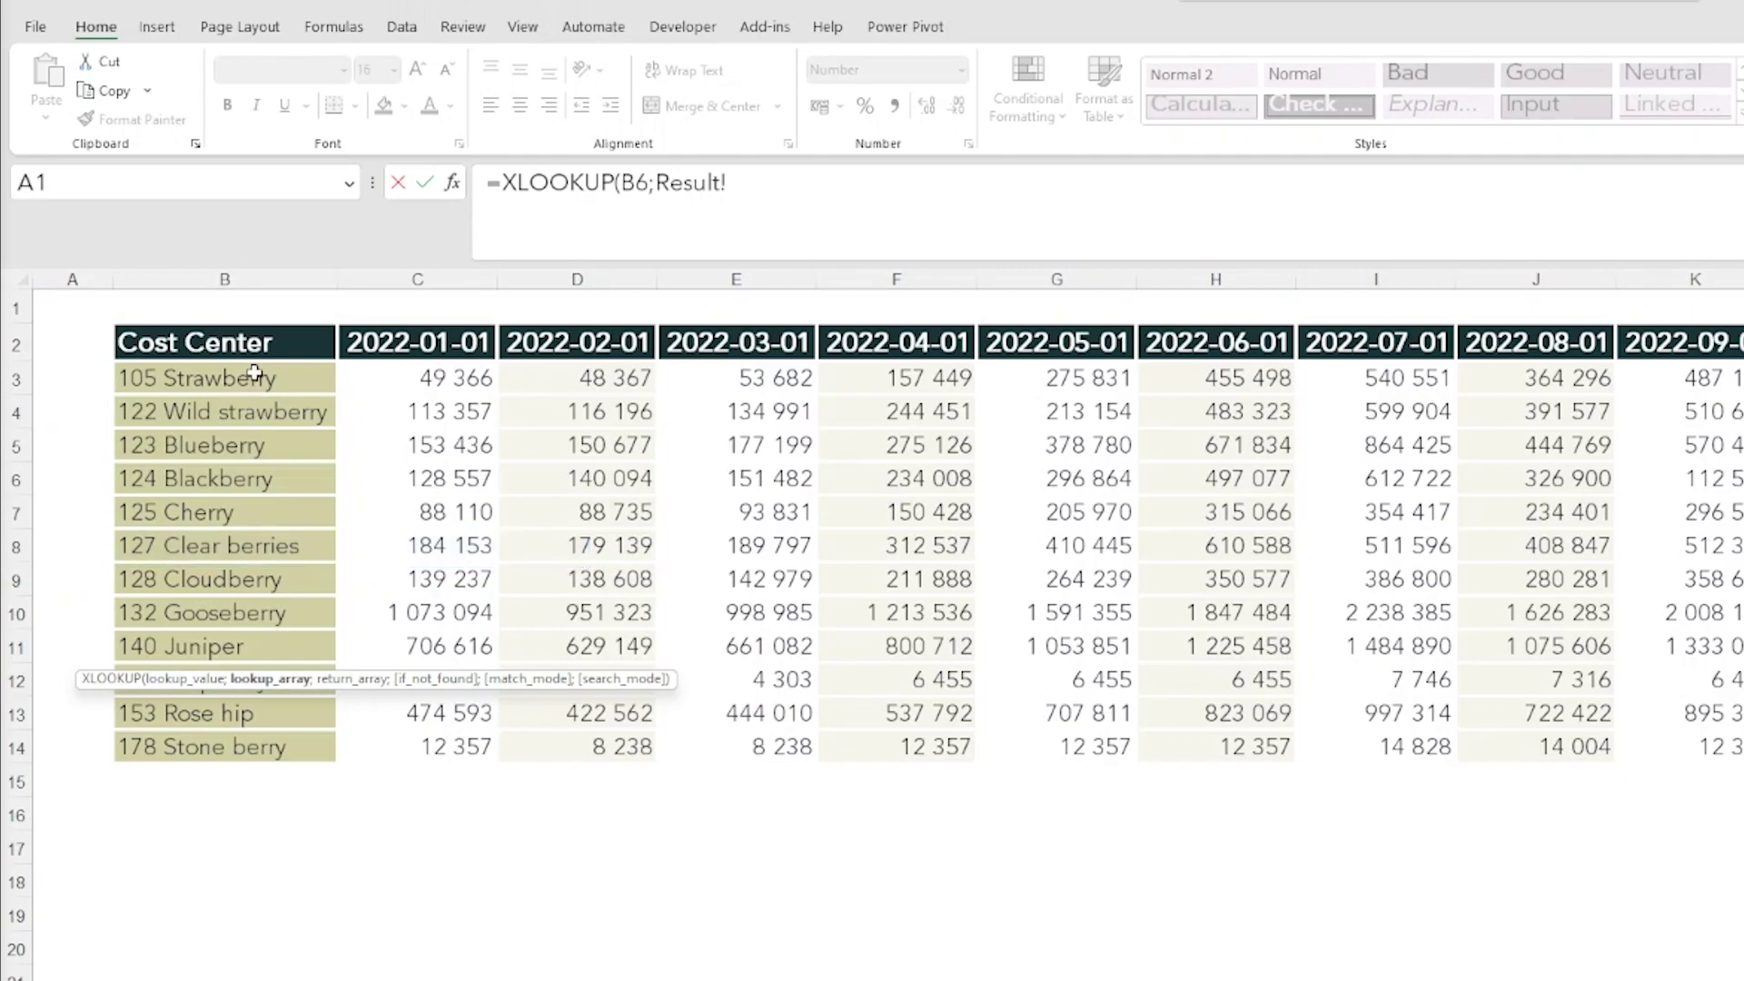
drag(252, 372, 215, 749)
key(F4)
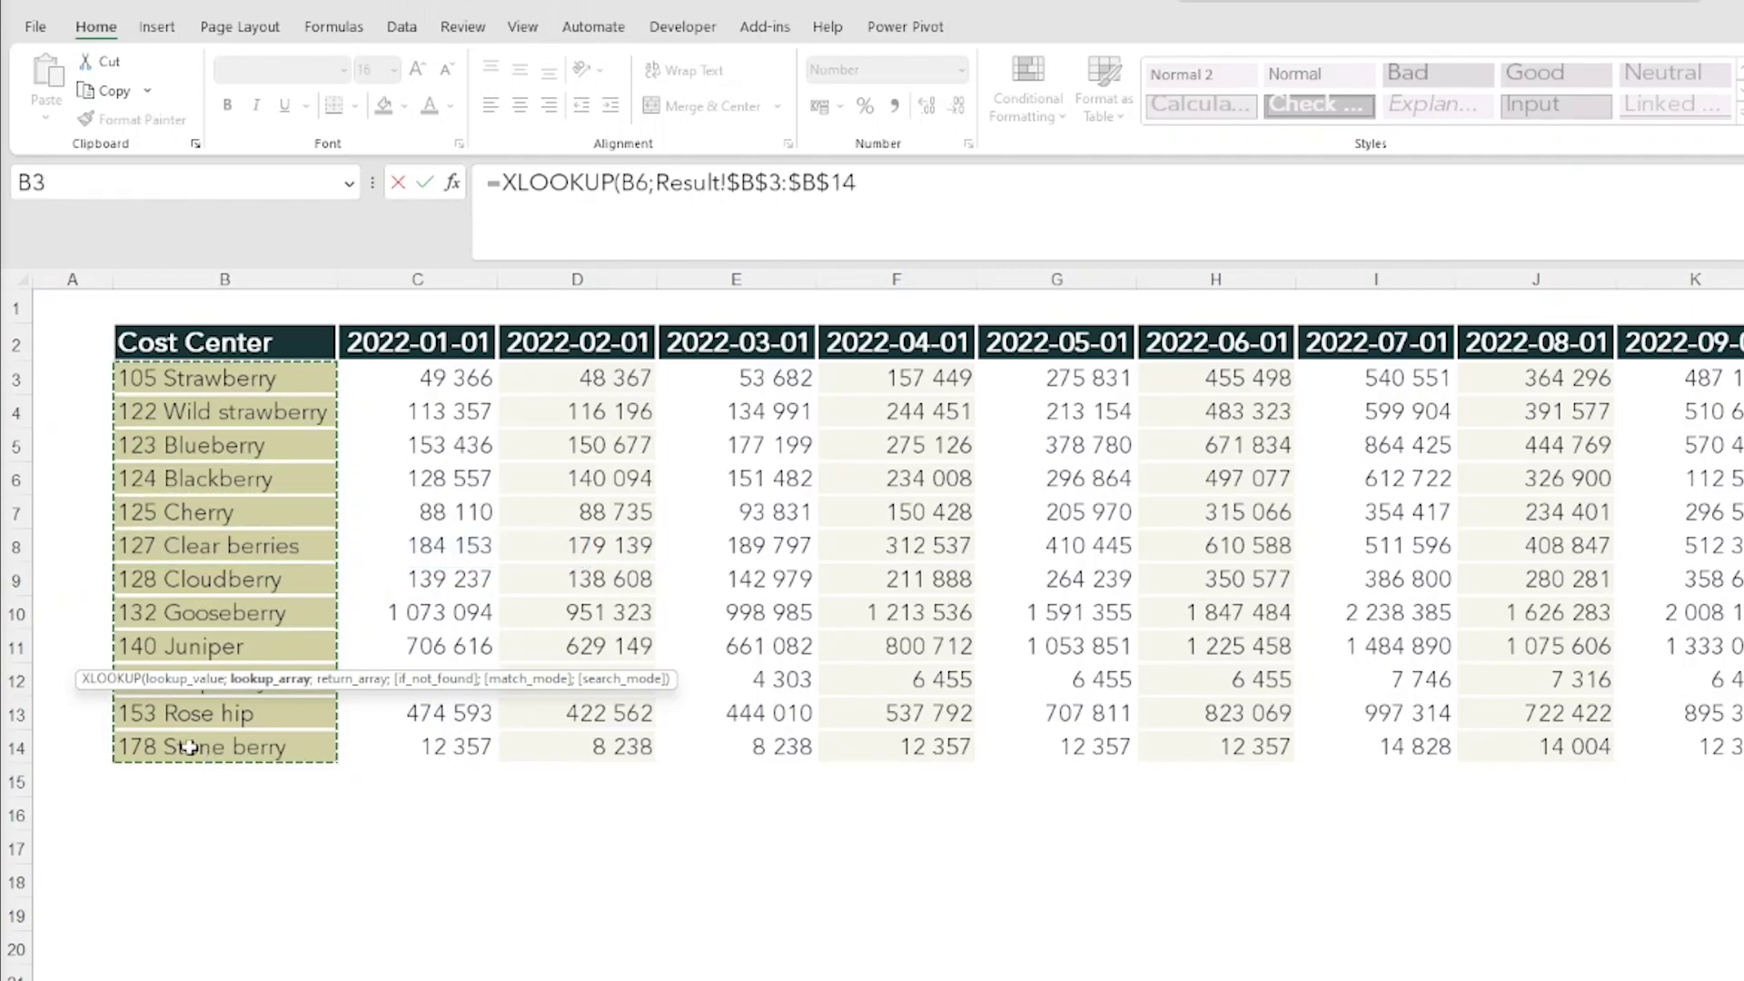
Step: Nest an XLOOKUP of month B3 in Result!$C$2:$N$2 returning $C$3:$N$14, giving 610 588,16
text(;)
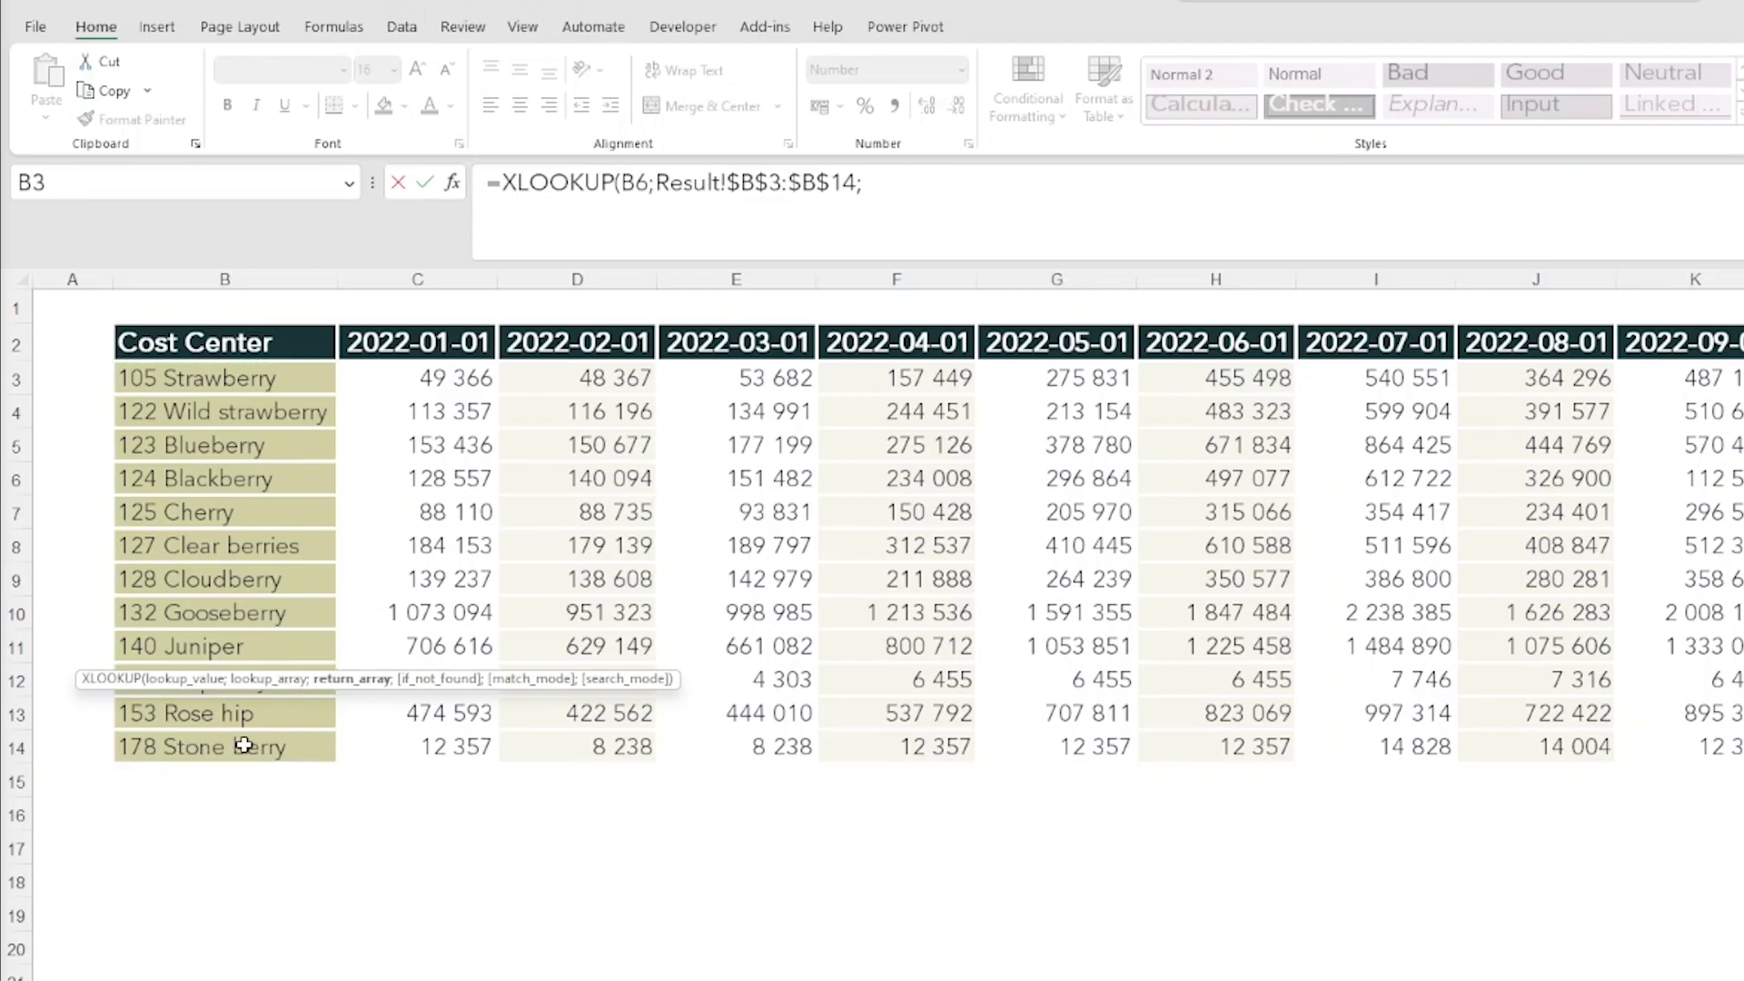
text(xl)
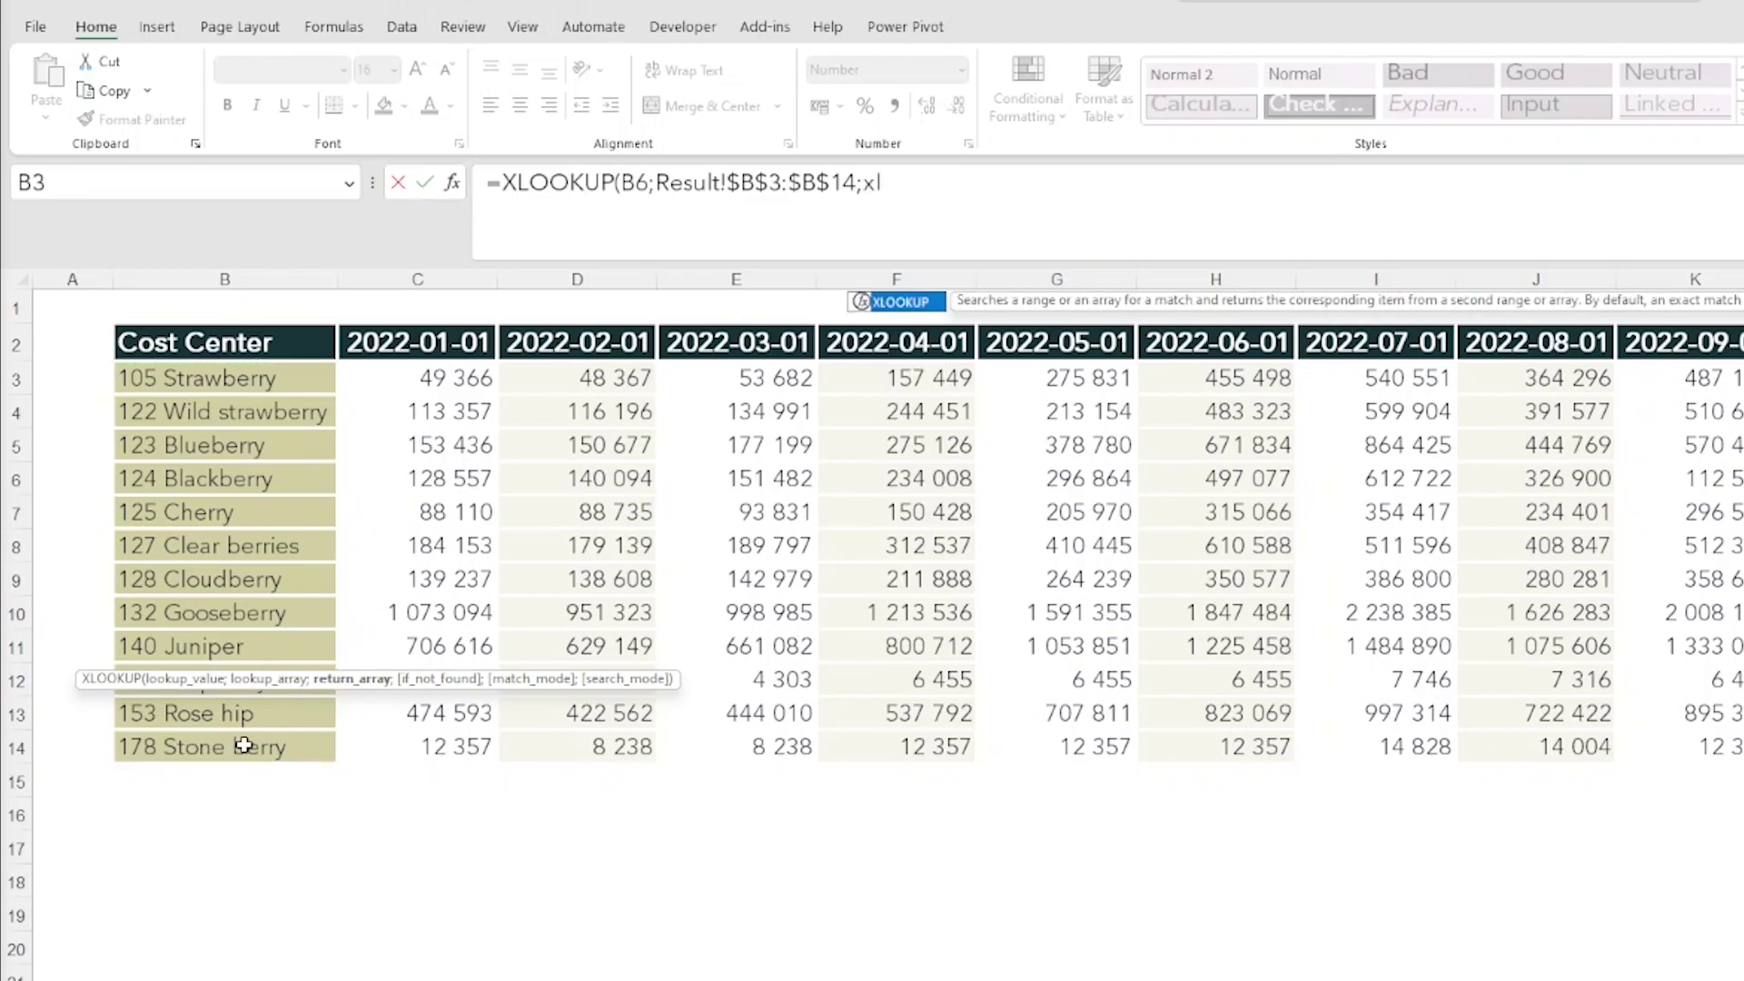
key(Tab)
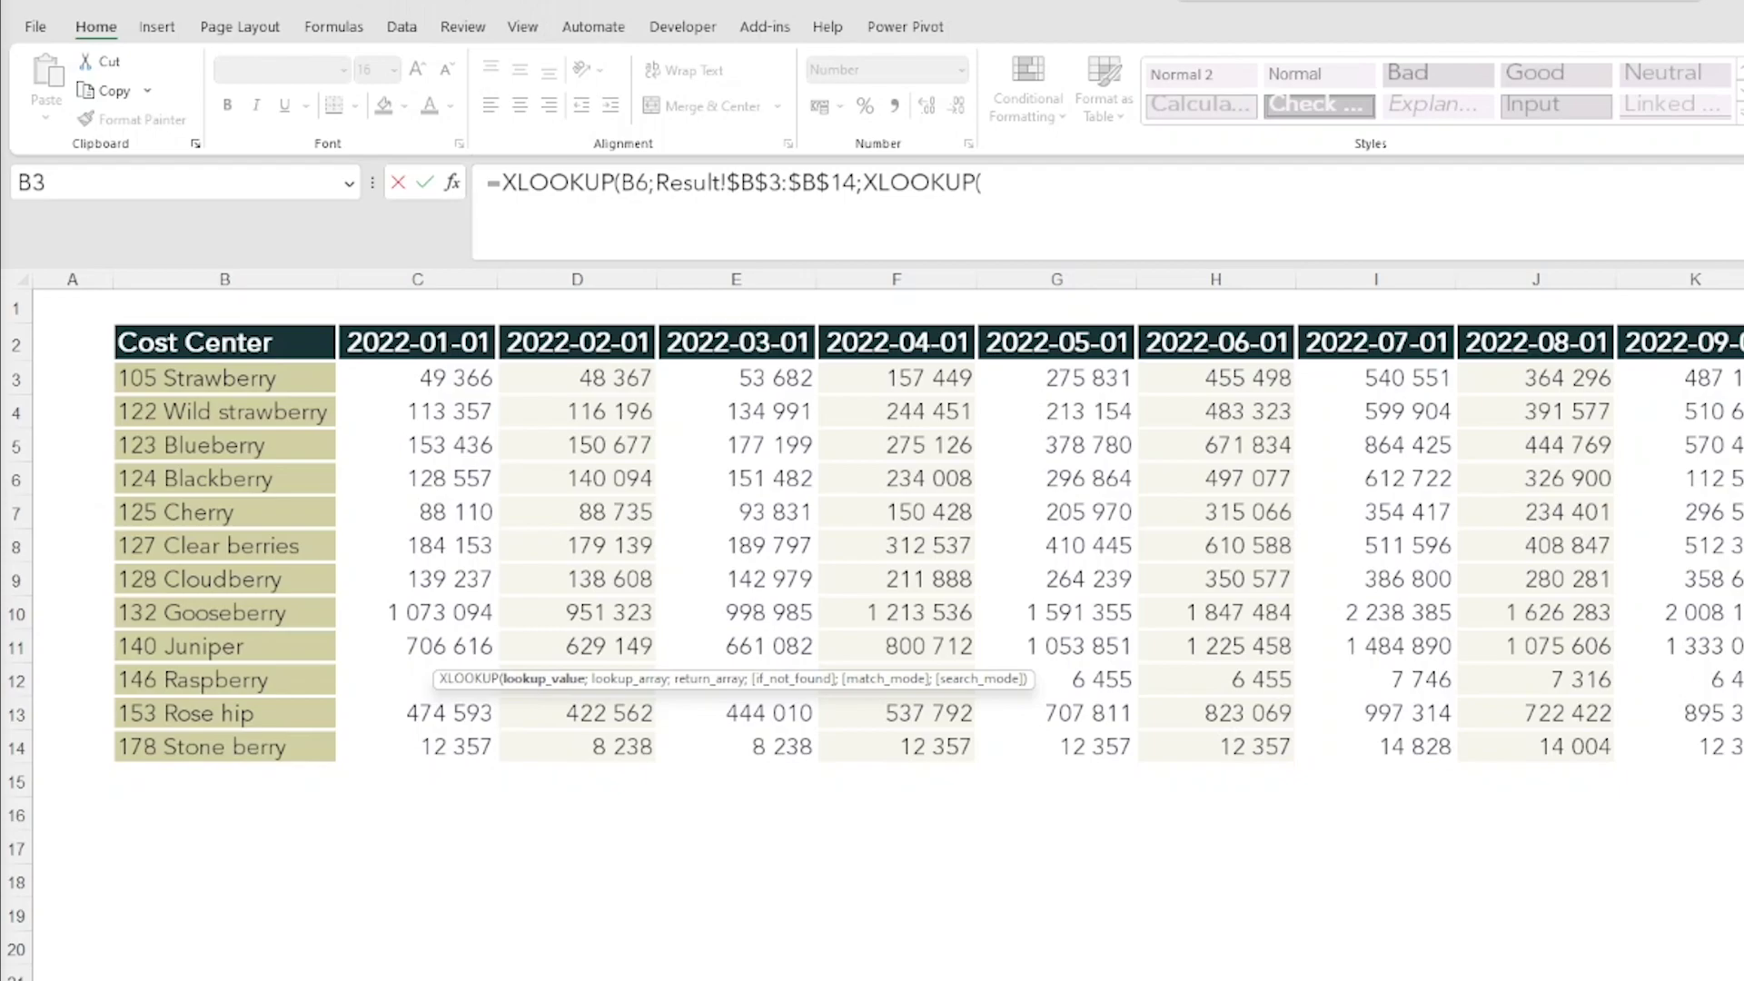
click(505, 972)
click(359, 444)
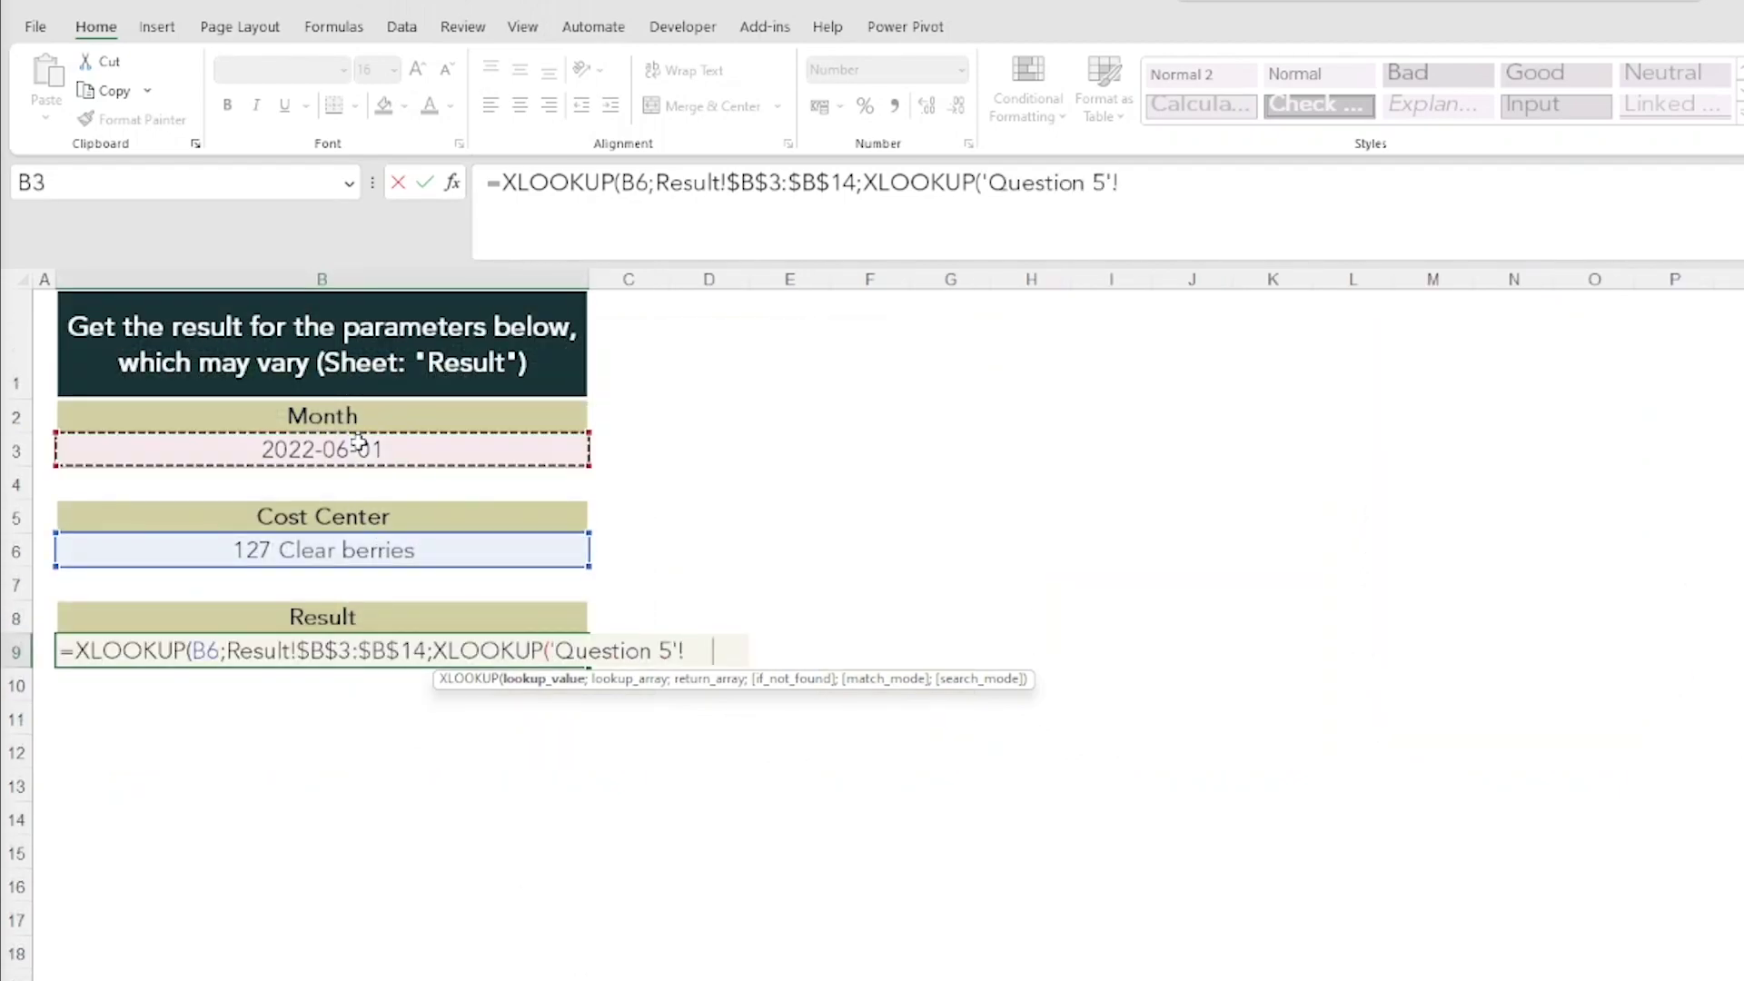
text(;)
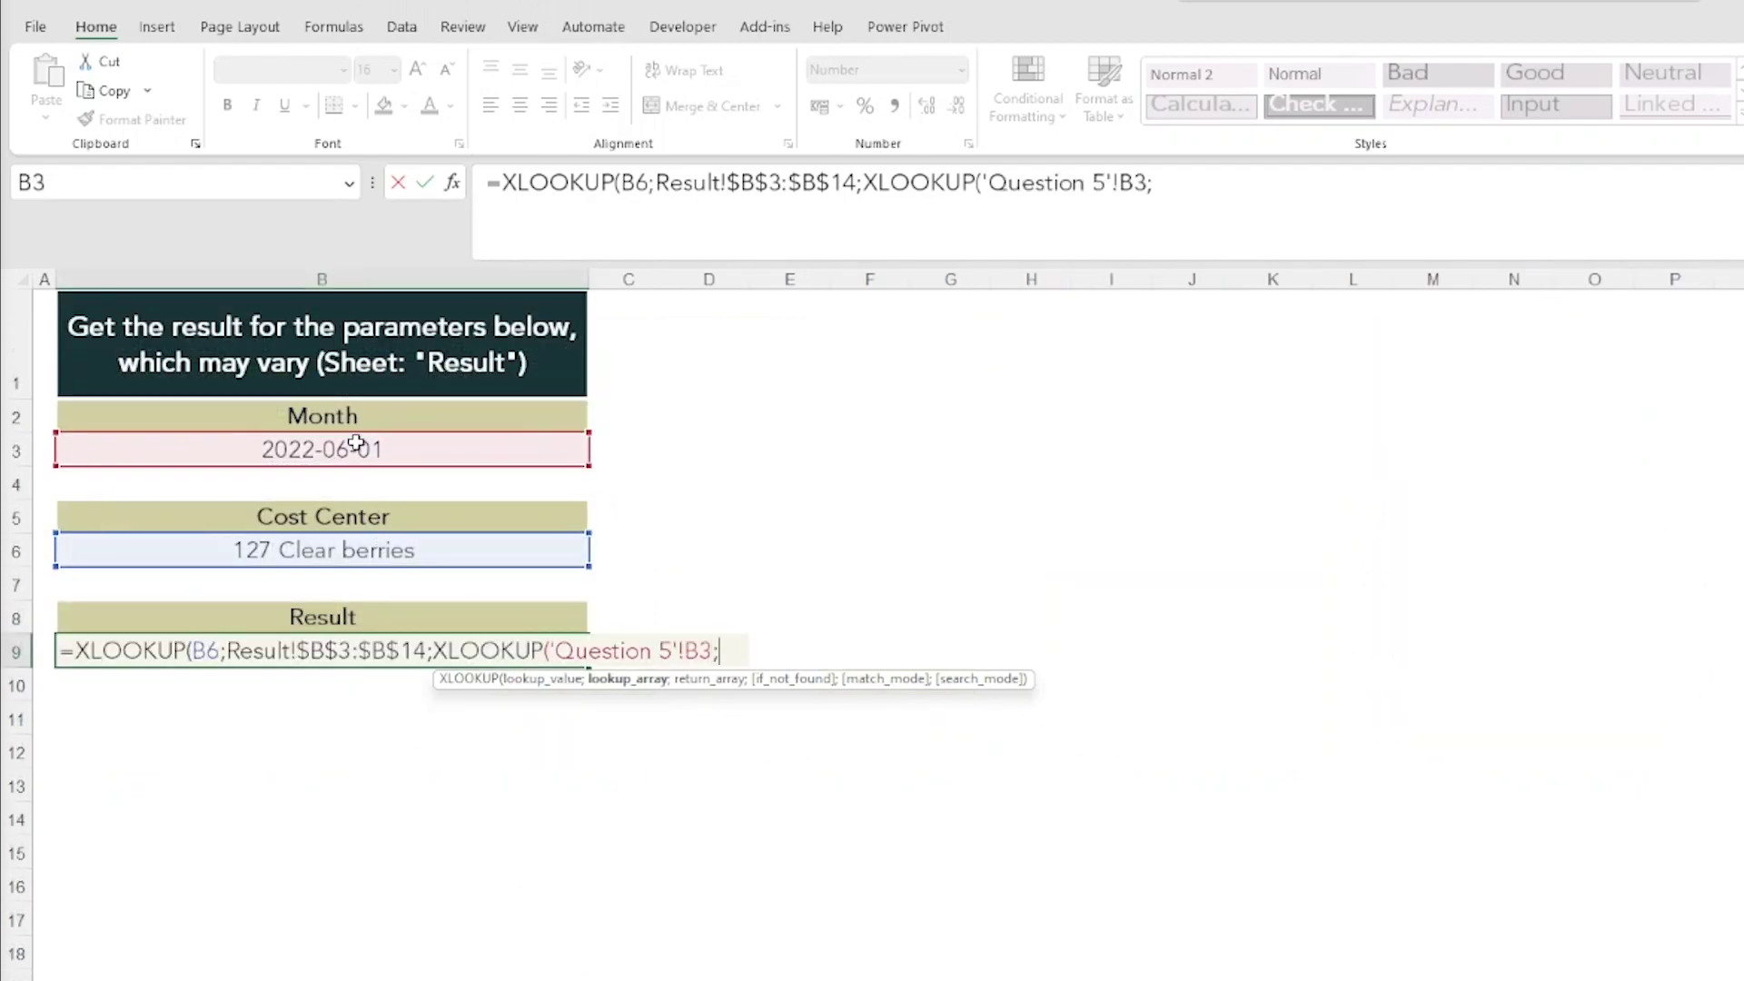
click(581, 972)
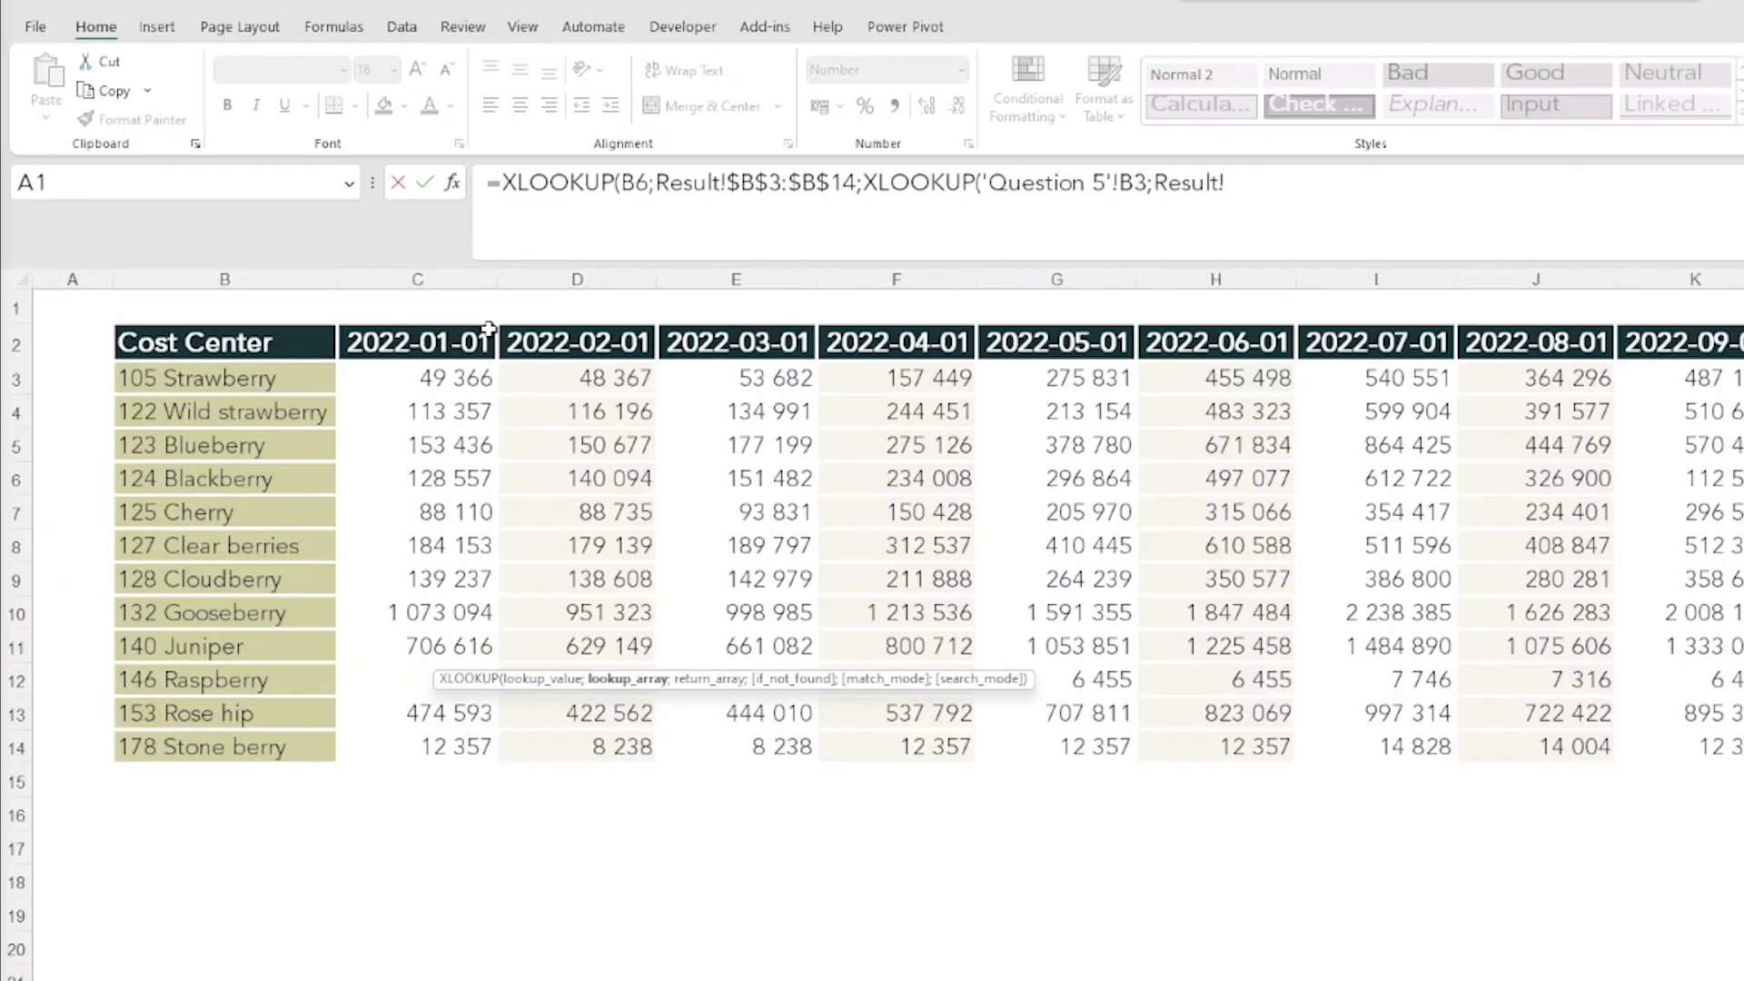
drag(488, 336, 1743, 343)
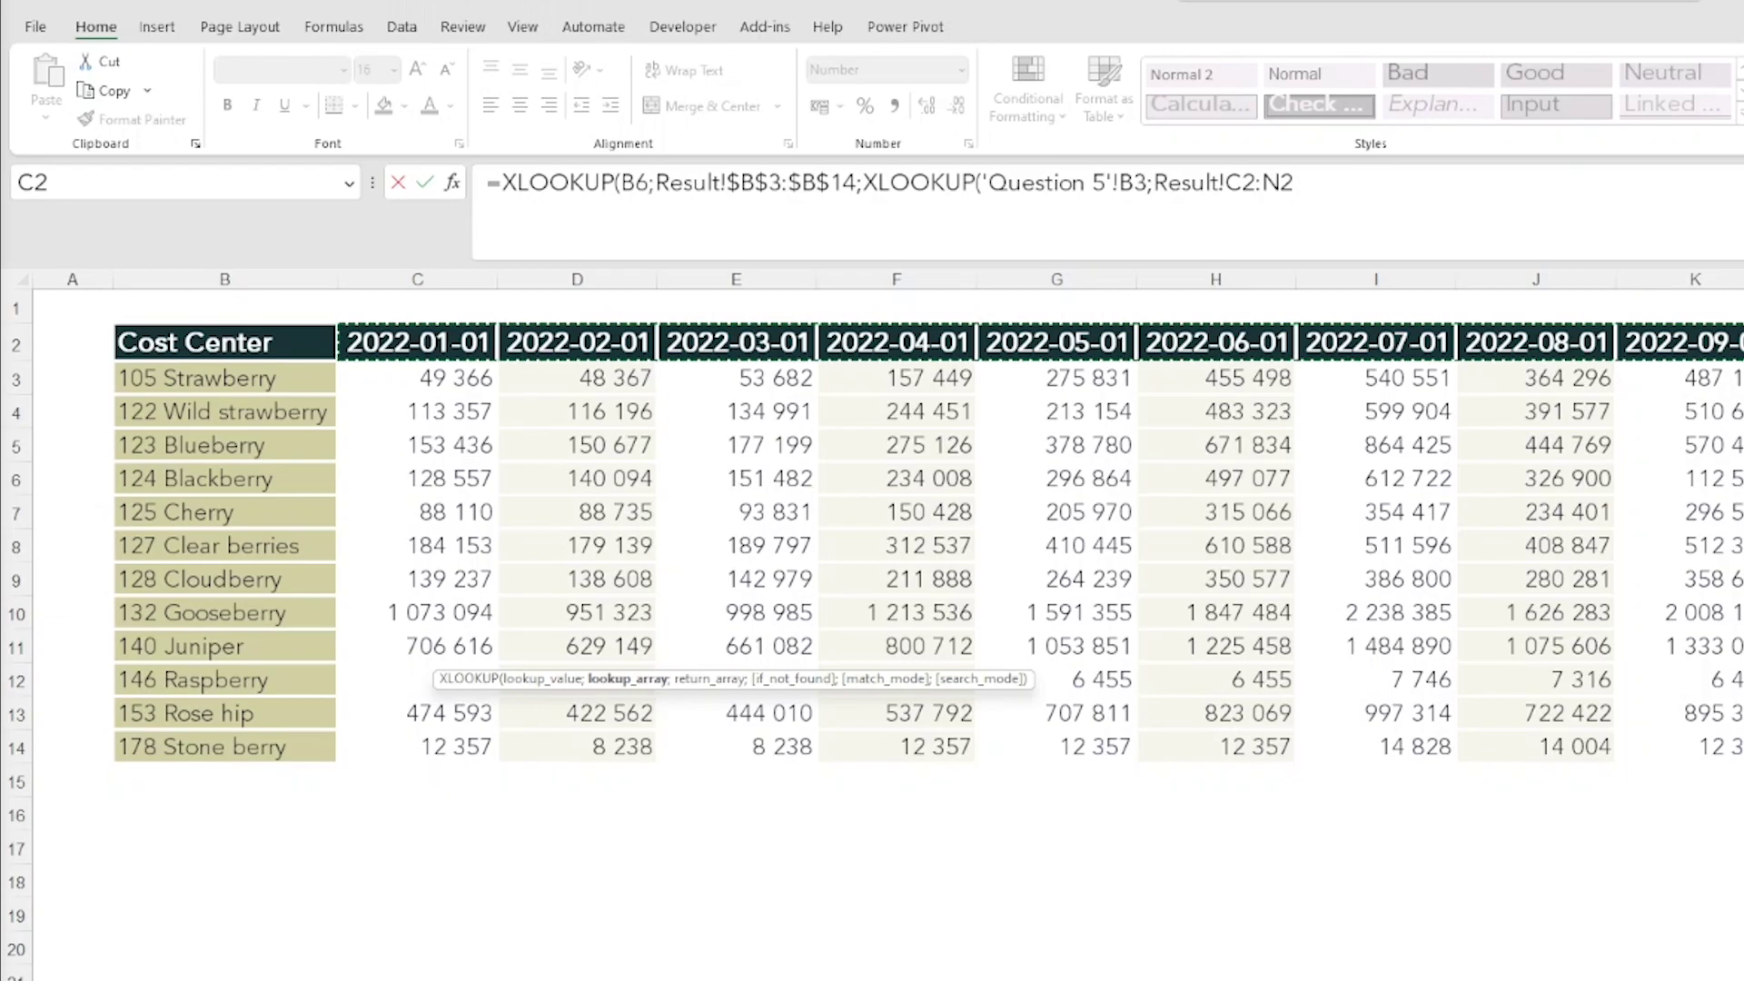
key(F4)
text(;)
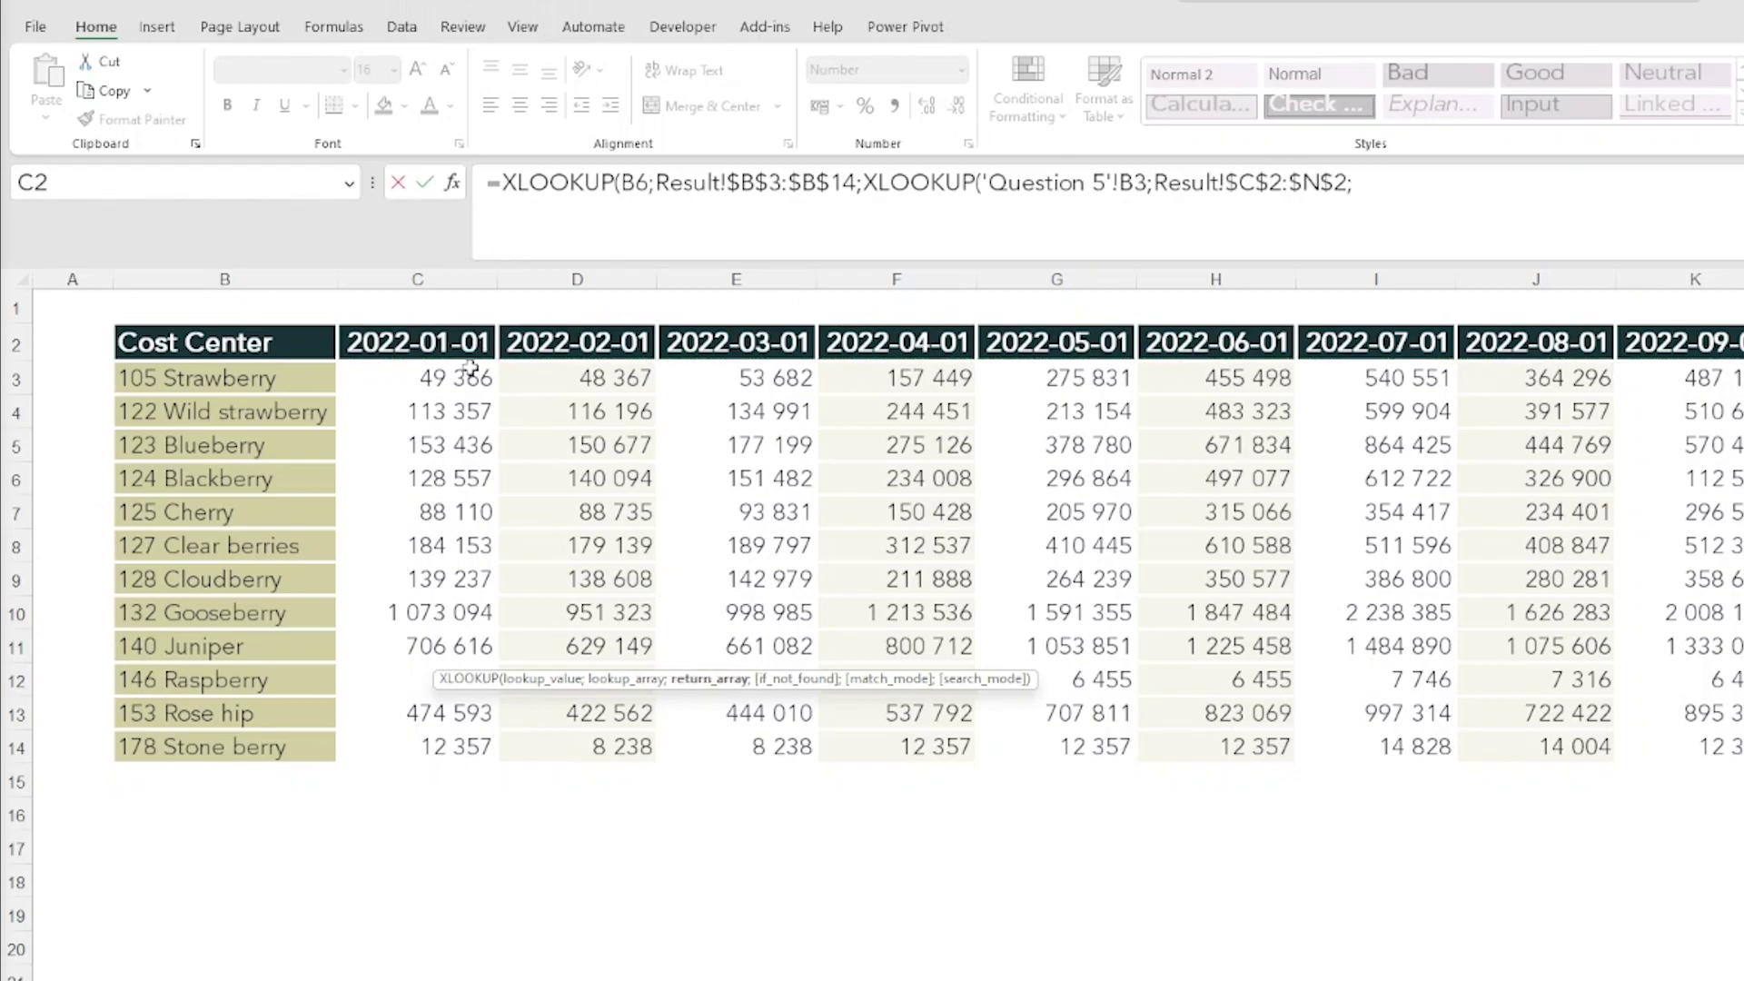
drag(470, 368, 1742, 747)
key(F4)
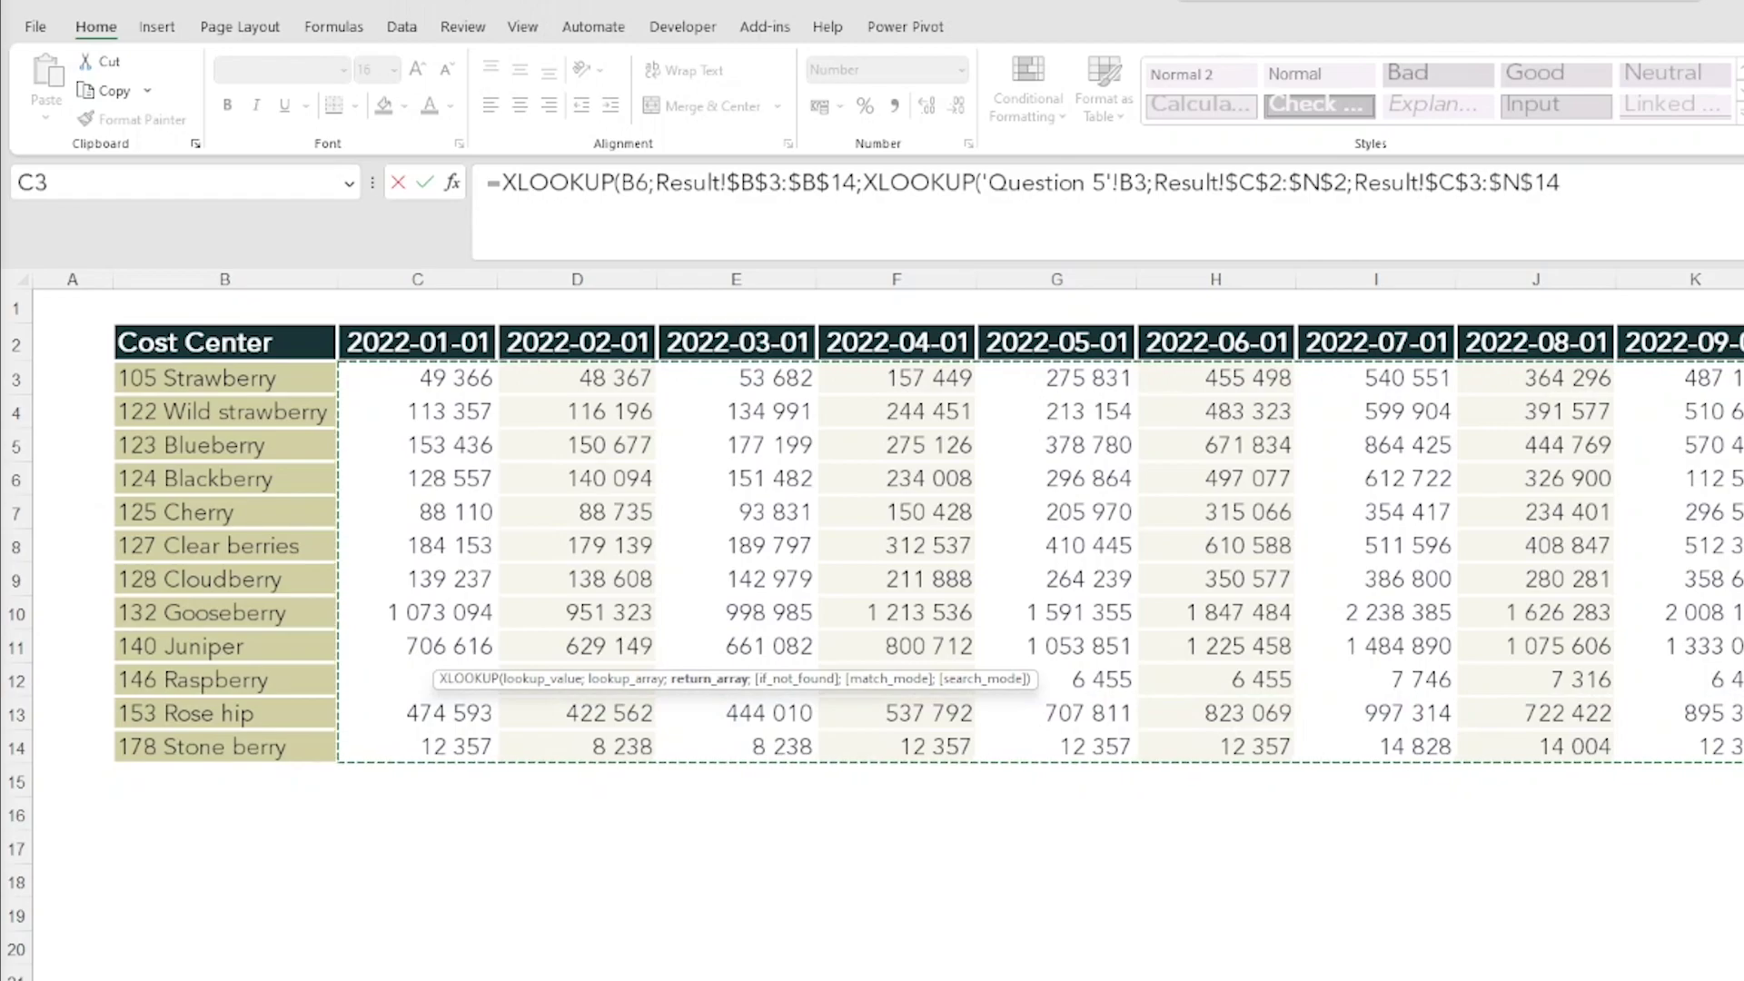
text())
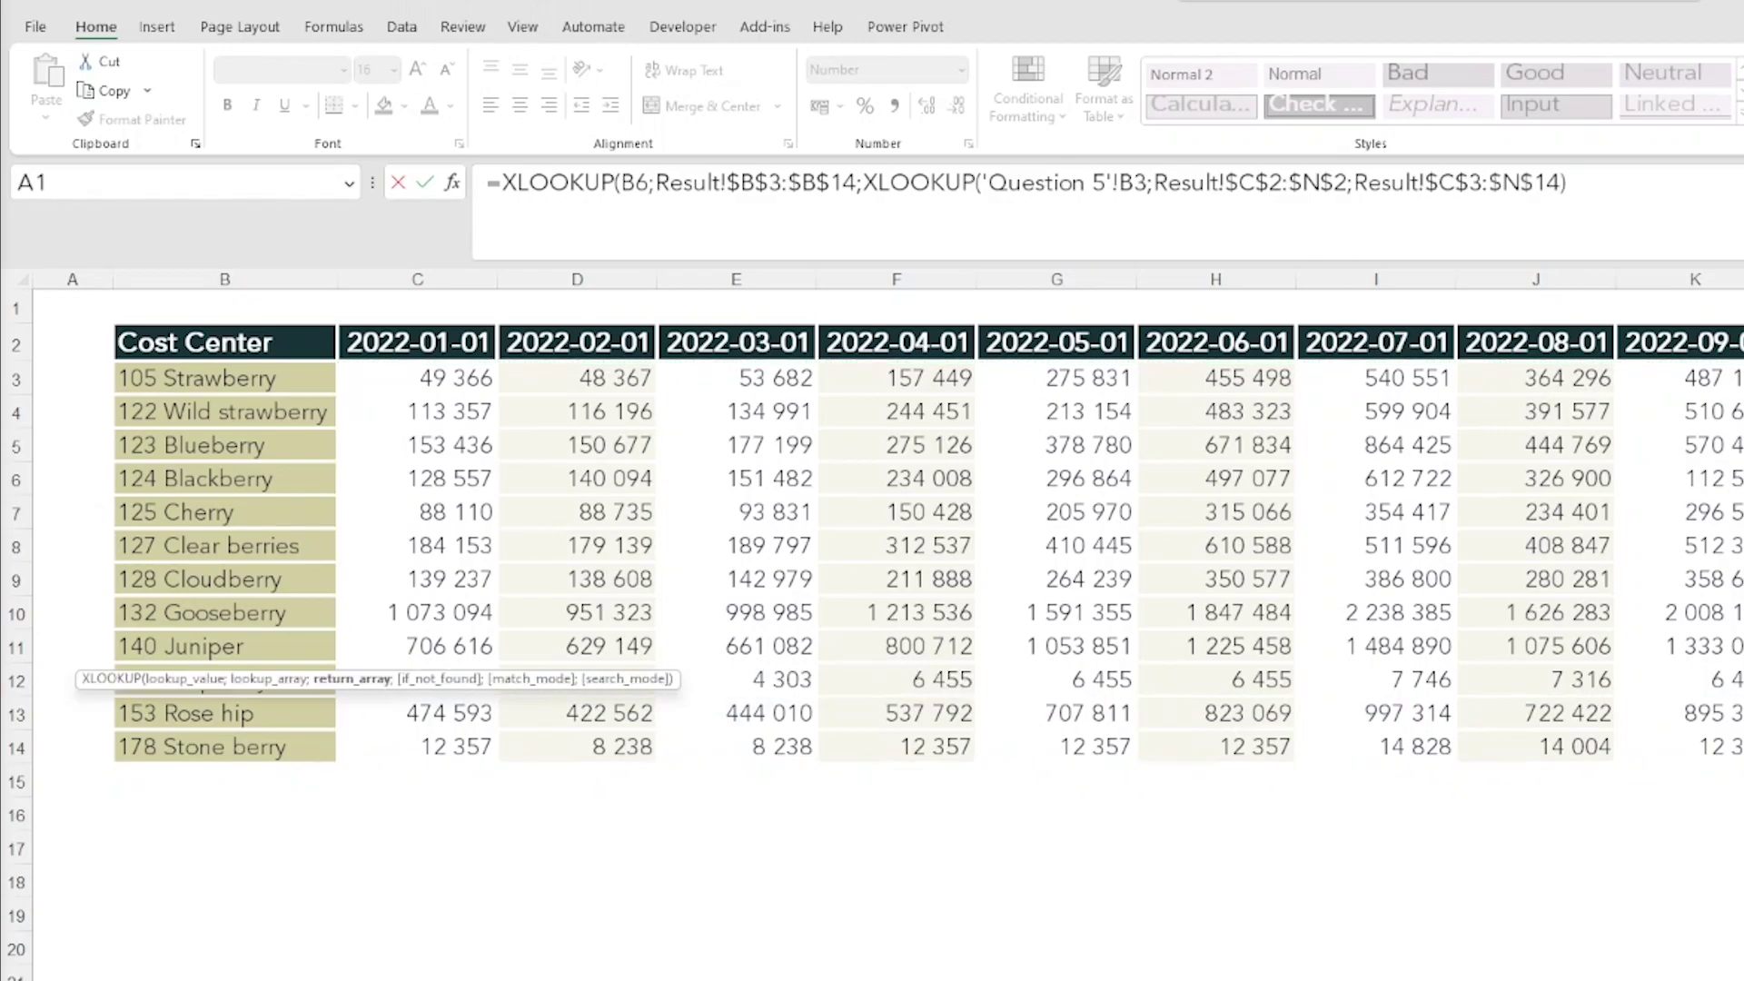
text())
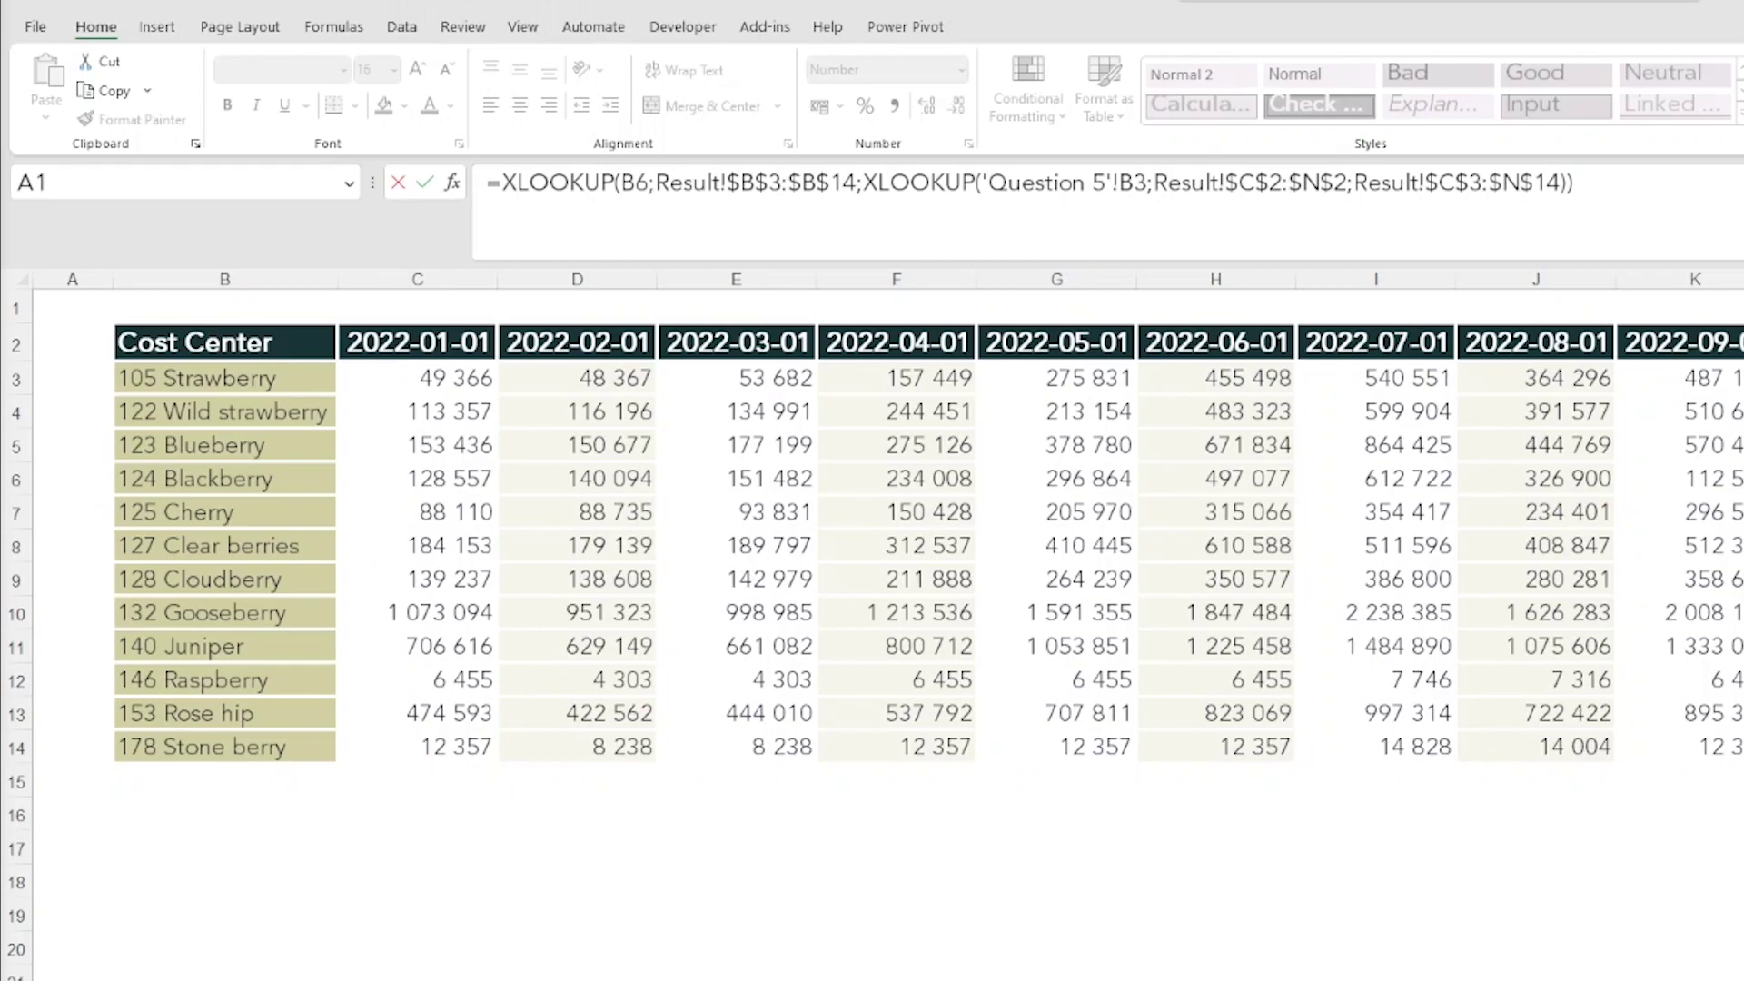
key(Return)
Step: Remove the decimals from B9 so it shows 610 588
key(Up)
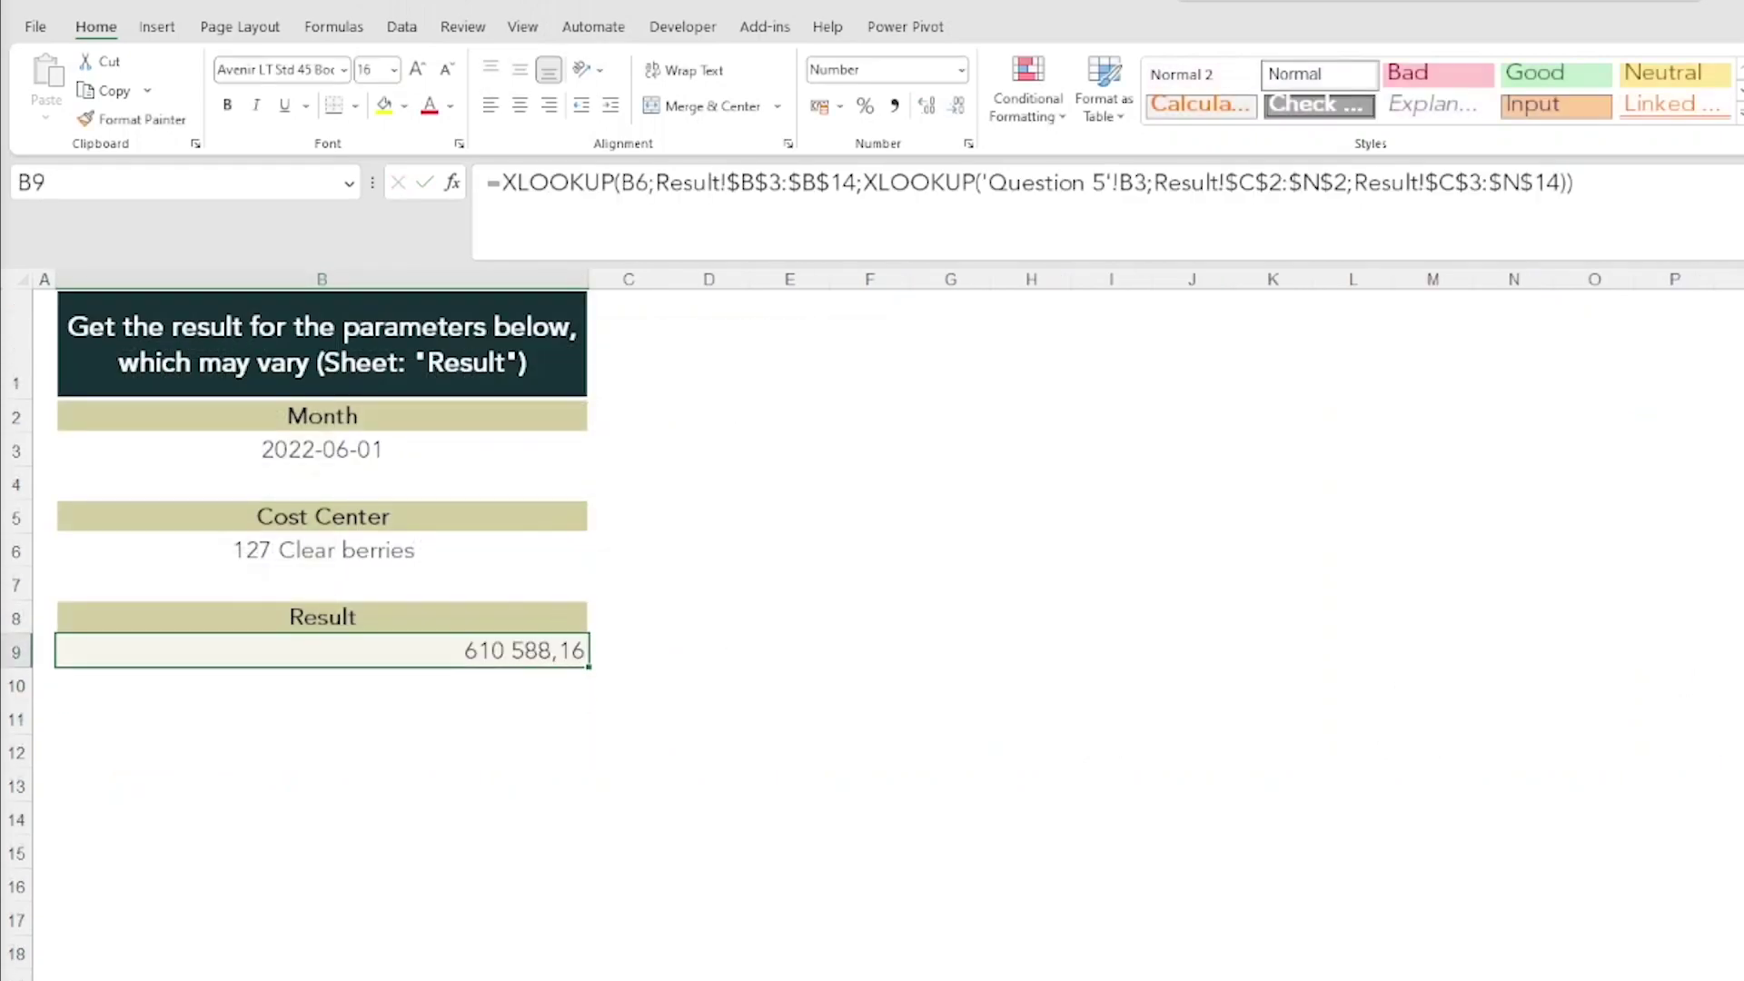
double_click(956, 105)
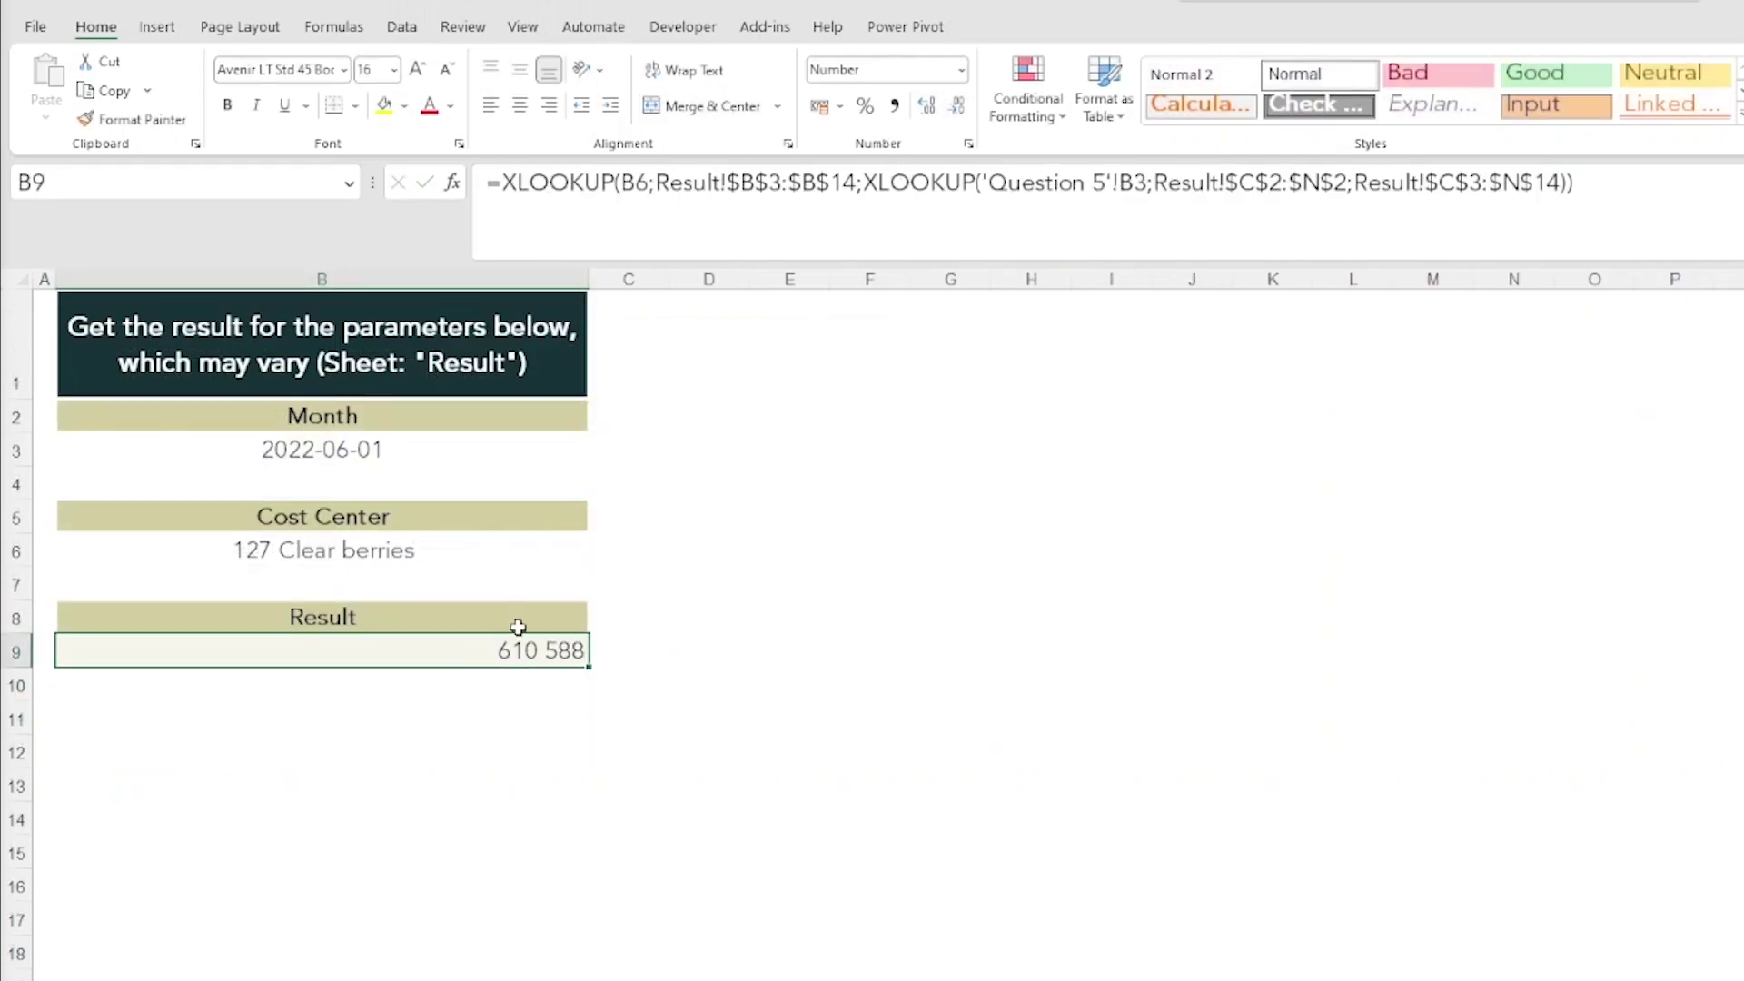